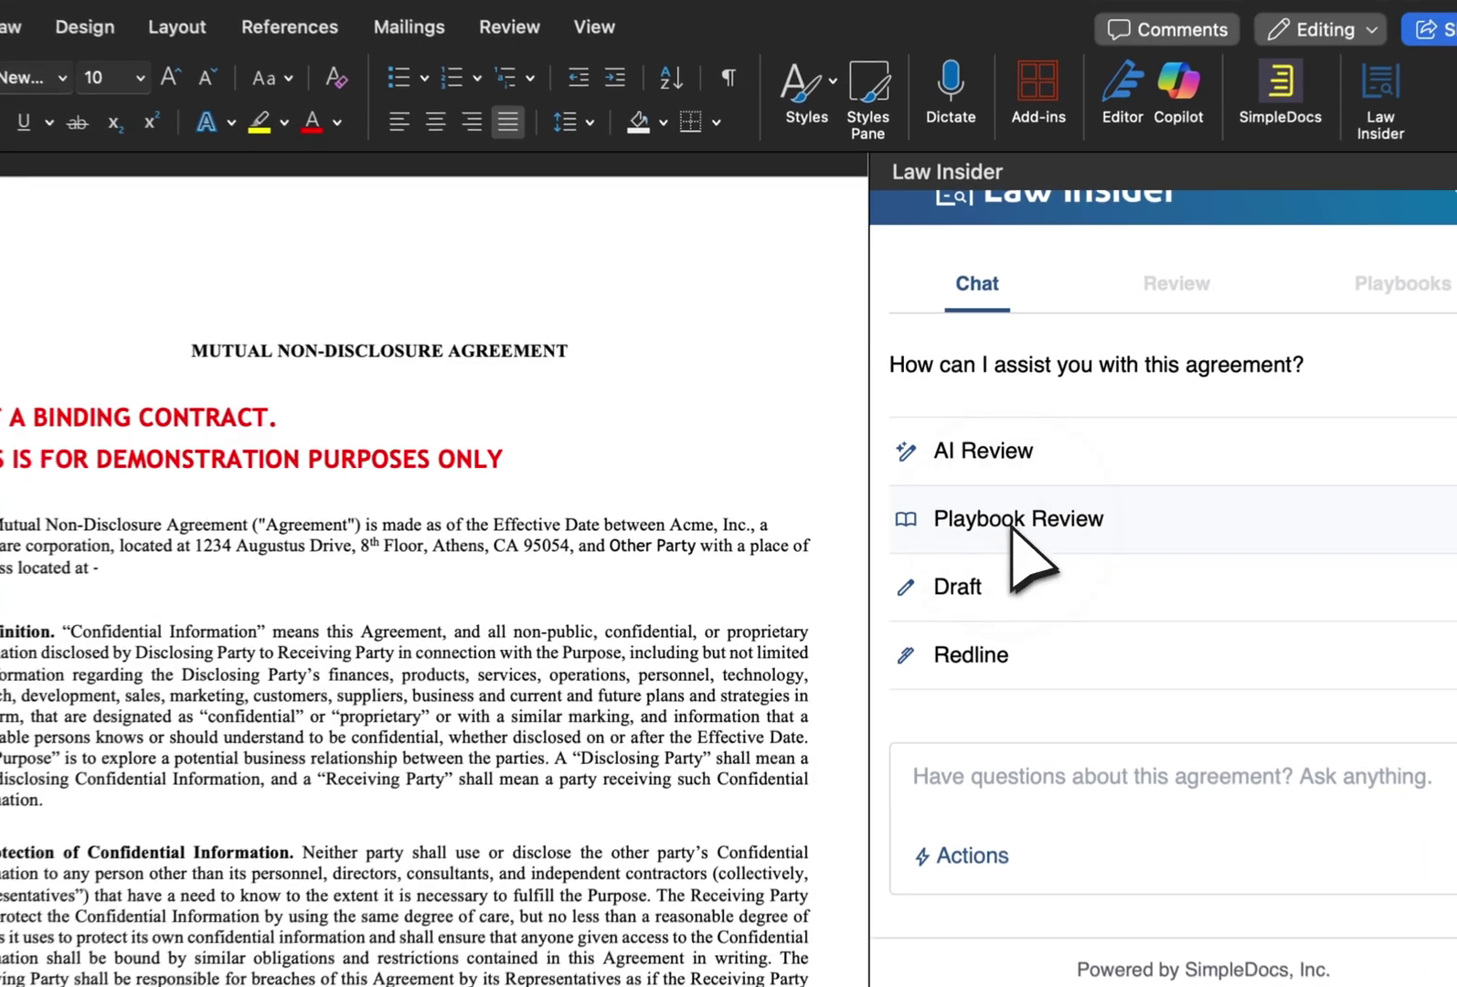
- Start a playbook review of the agreement using the oneNDA Playbook
left_click(992, 501)
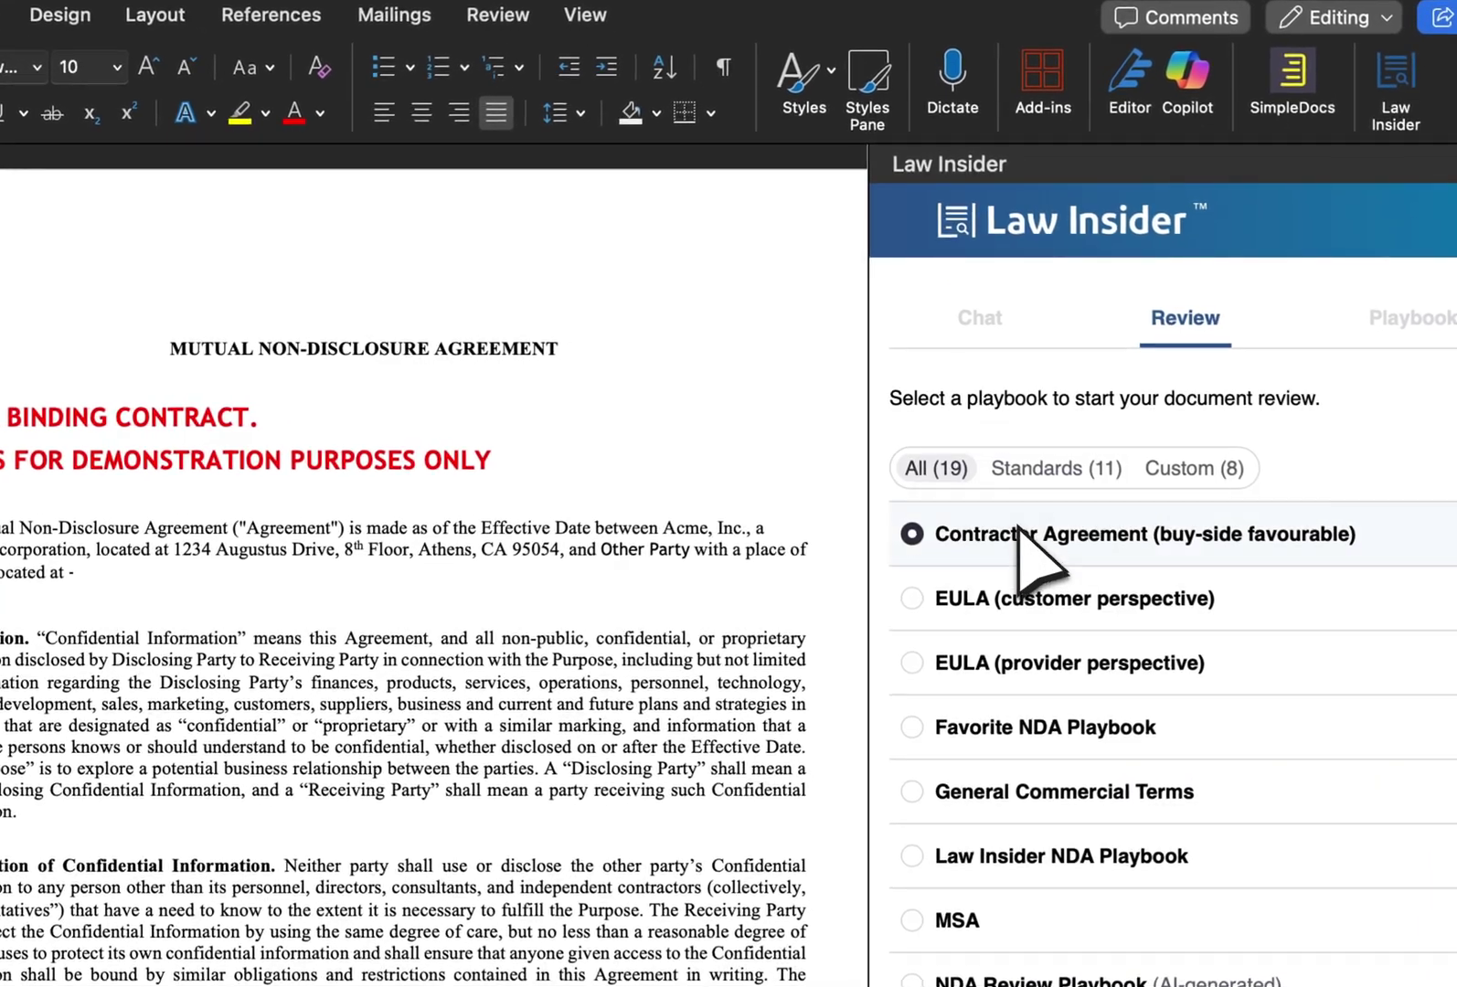
scroll(1006, 617, "down", 10)
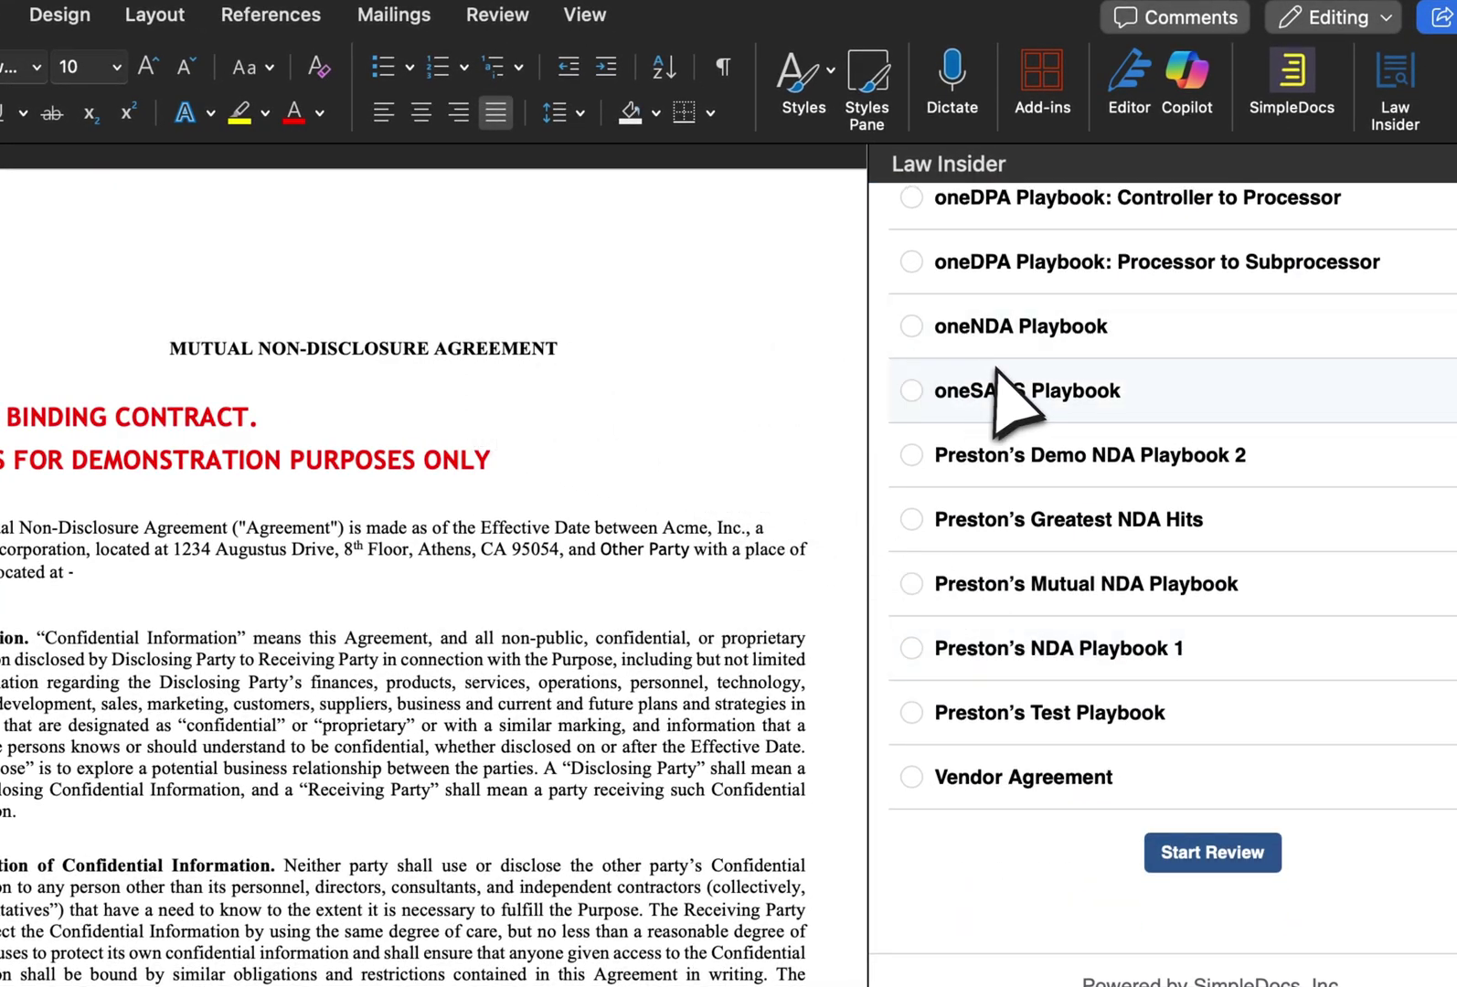
left_click(937, 329)
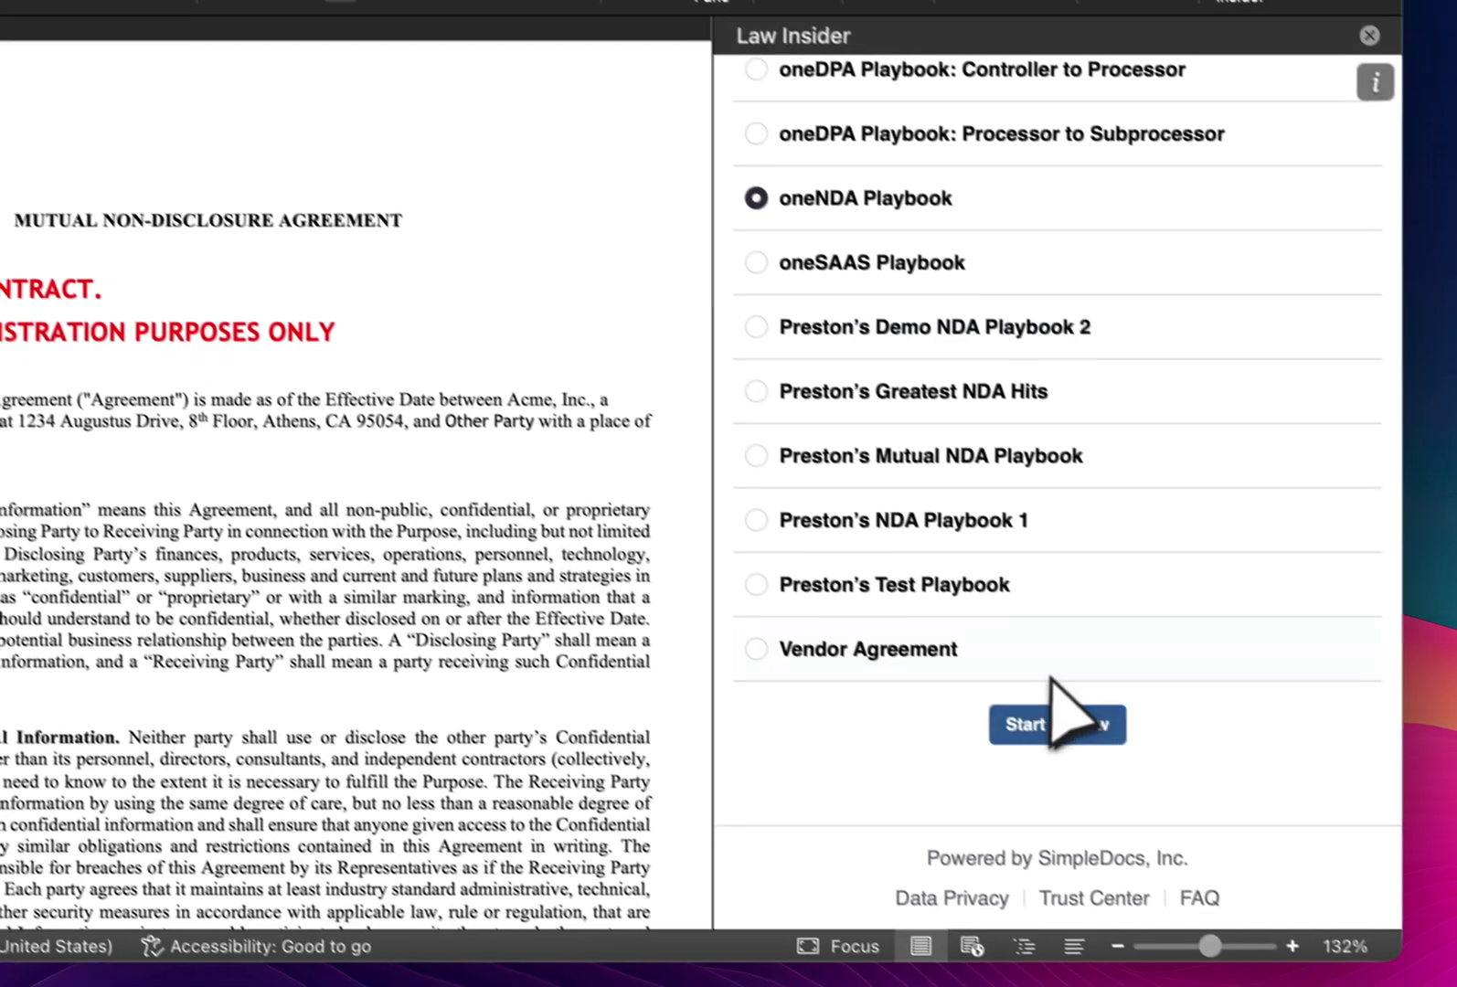
left_click(1221, 850)
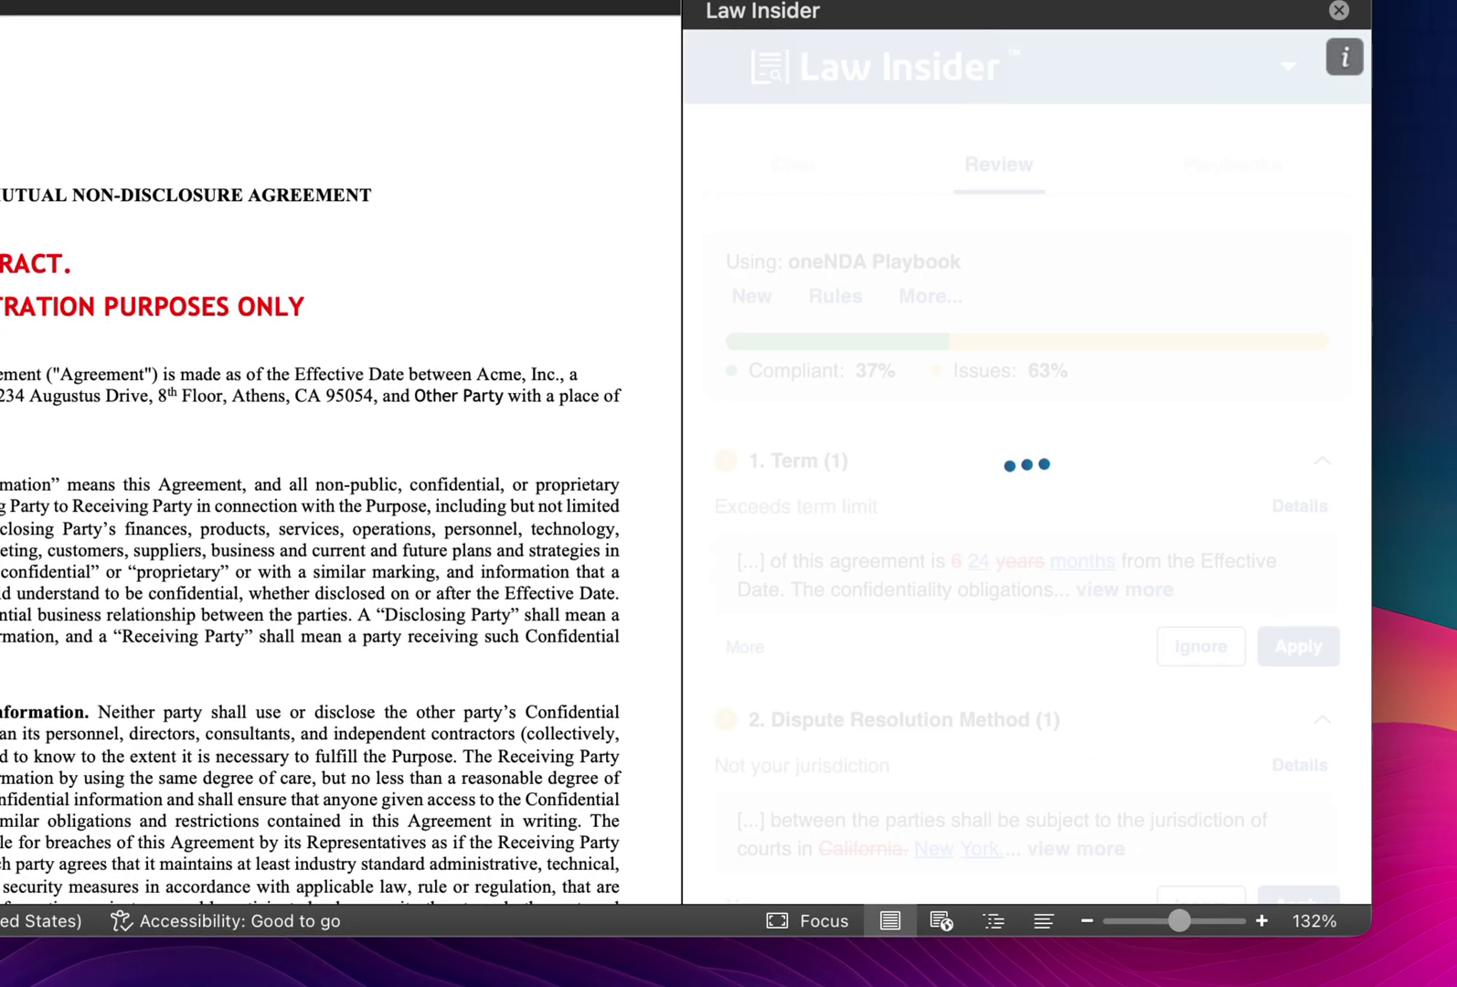
- Regenerate the oneNDA document review and follow its progress through the rule list
scroll(1057, 578, "down", 10)
scroll(1057, 578, "down", 10)
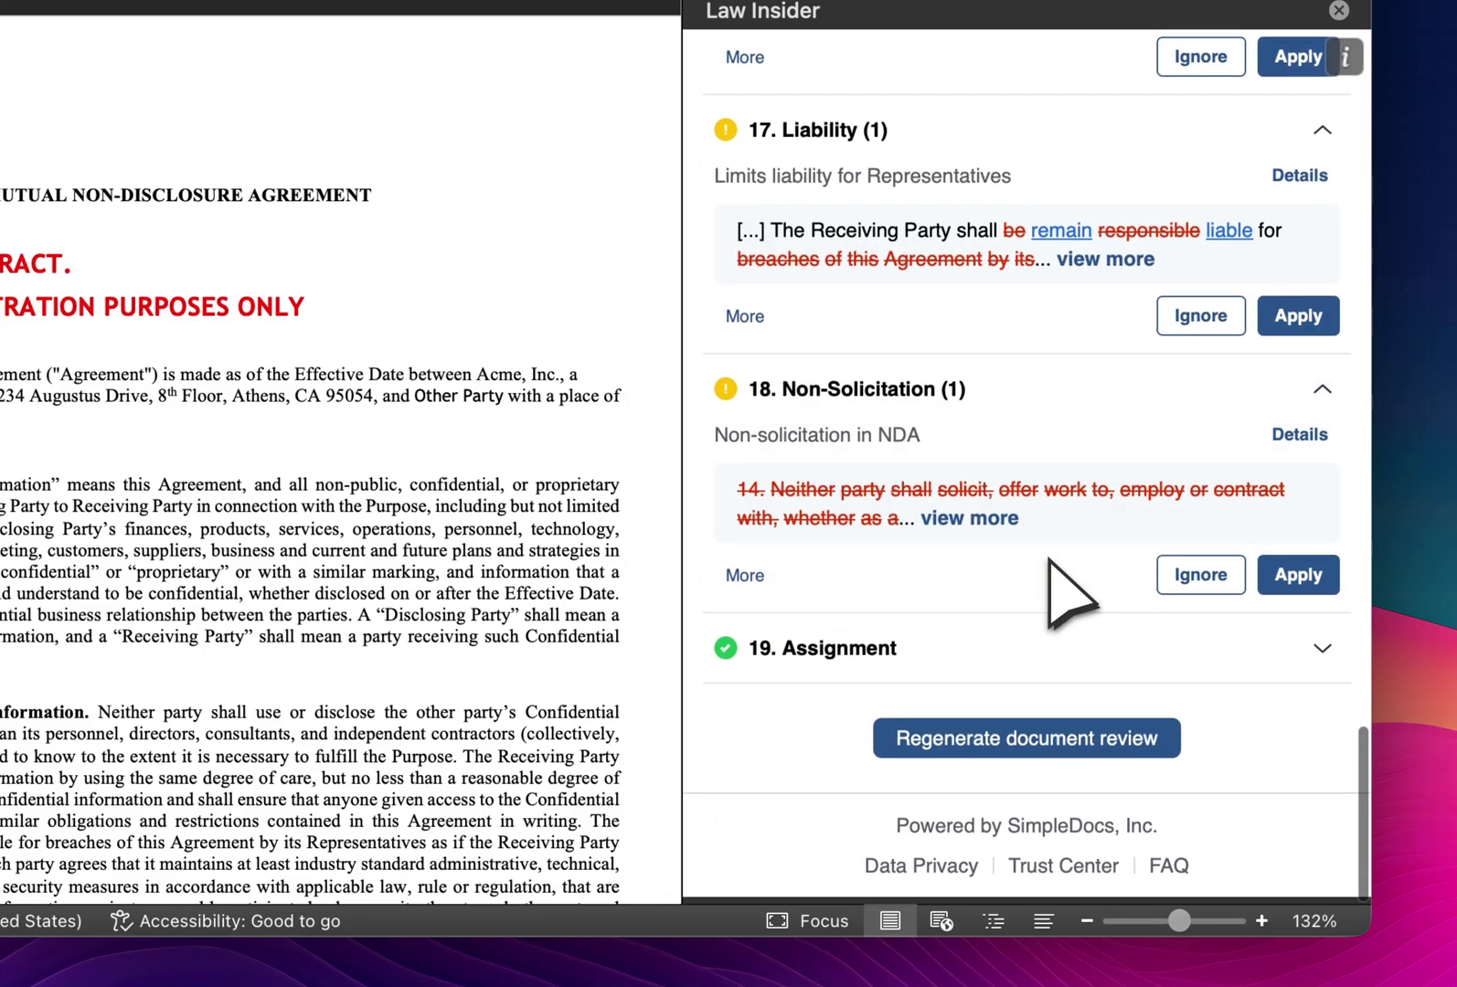
left_click(1021, 746)
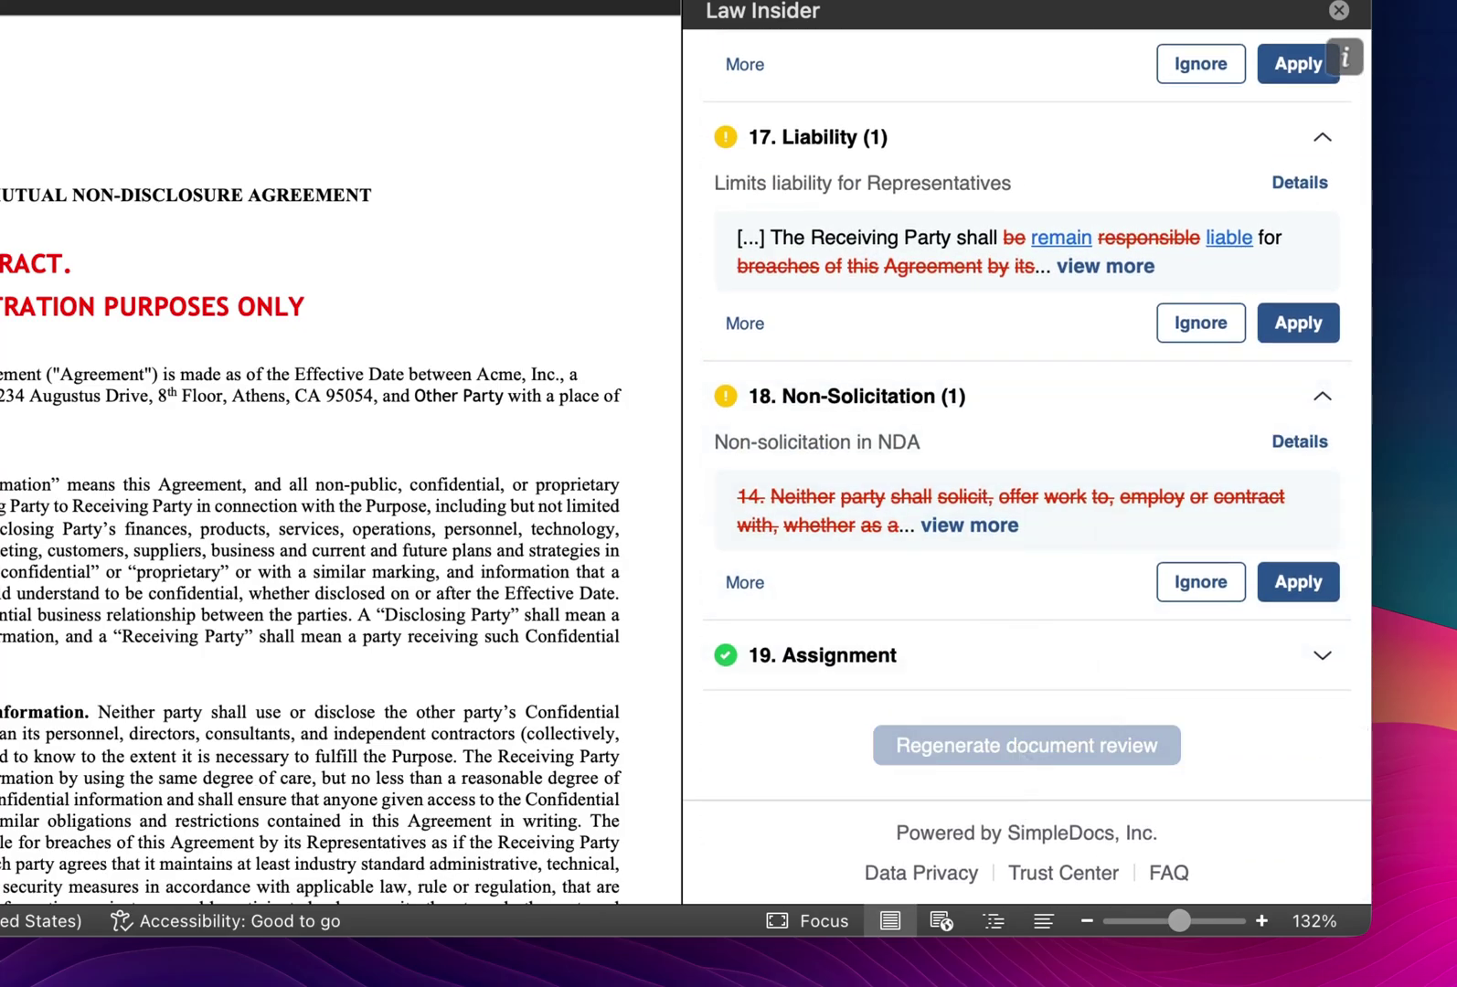
scroll(1037, 775, "down", 10)
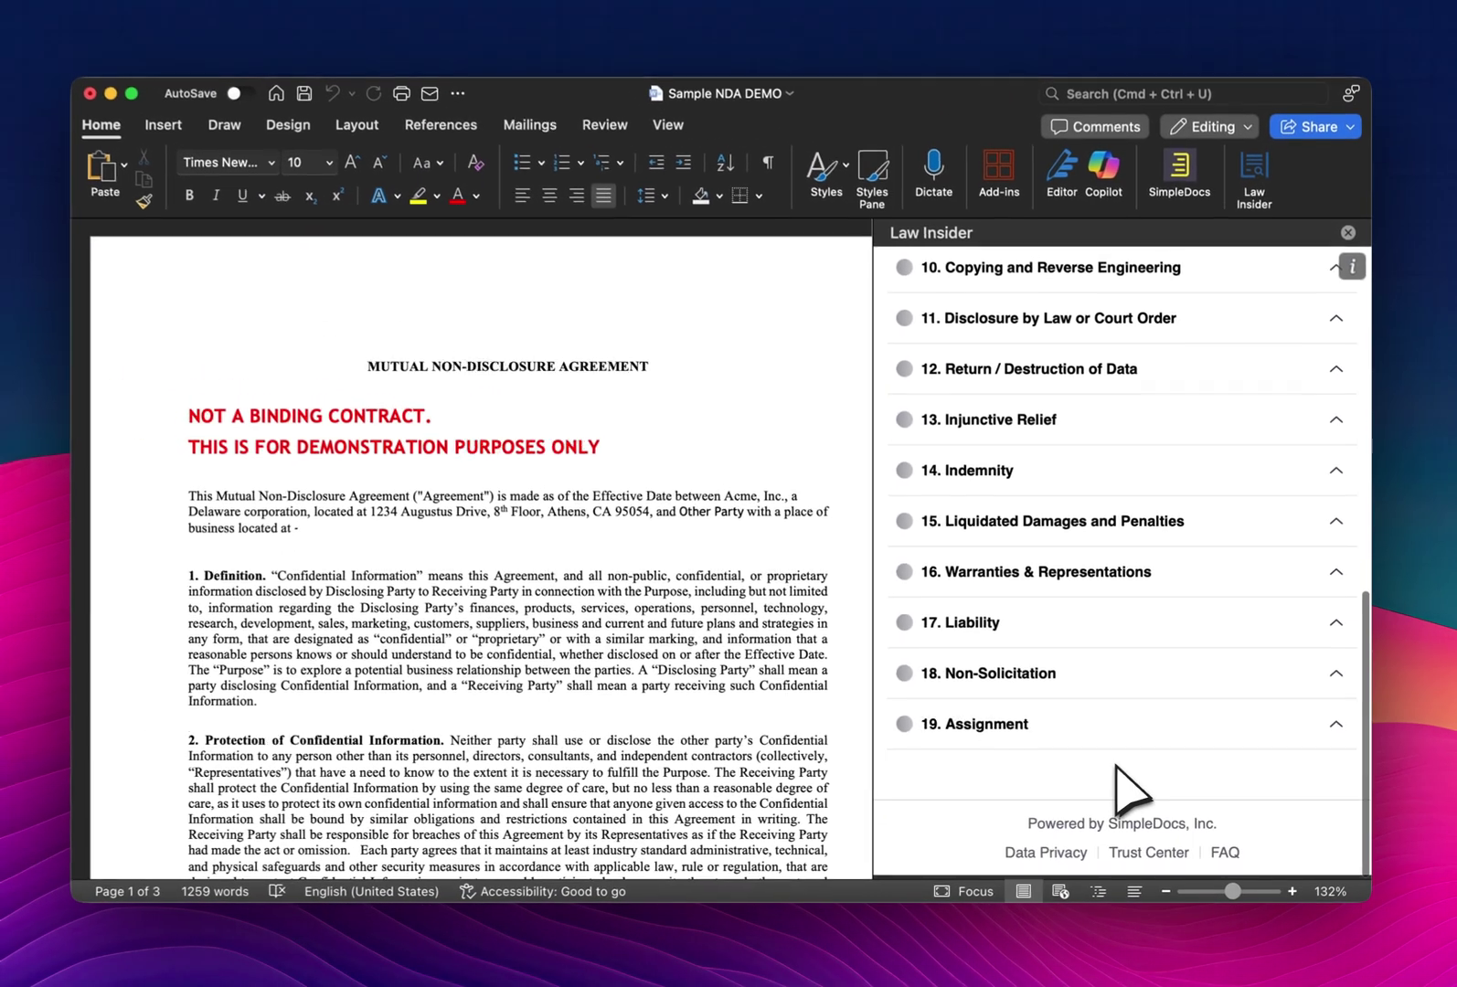
scroll(1115, 758, "down", 5)
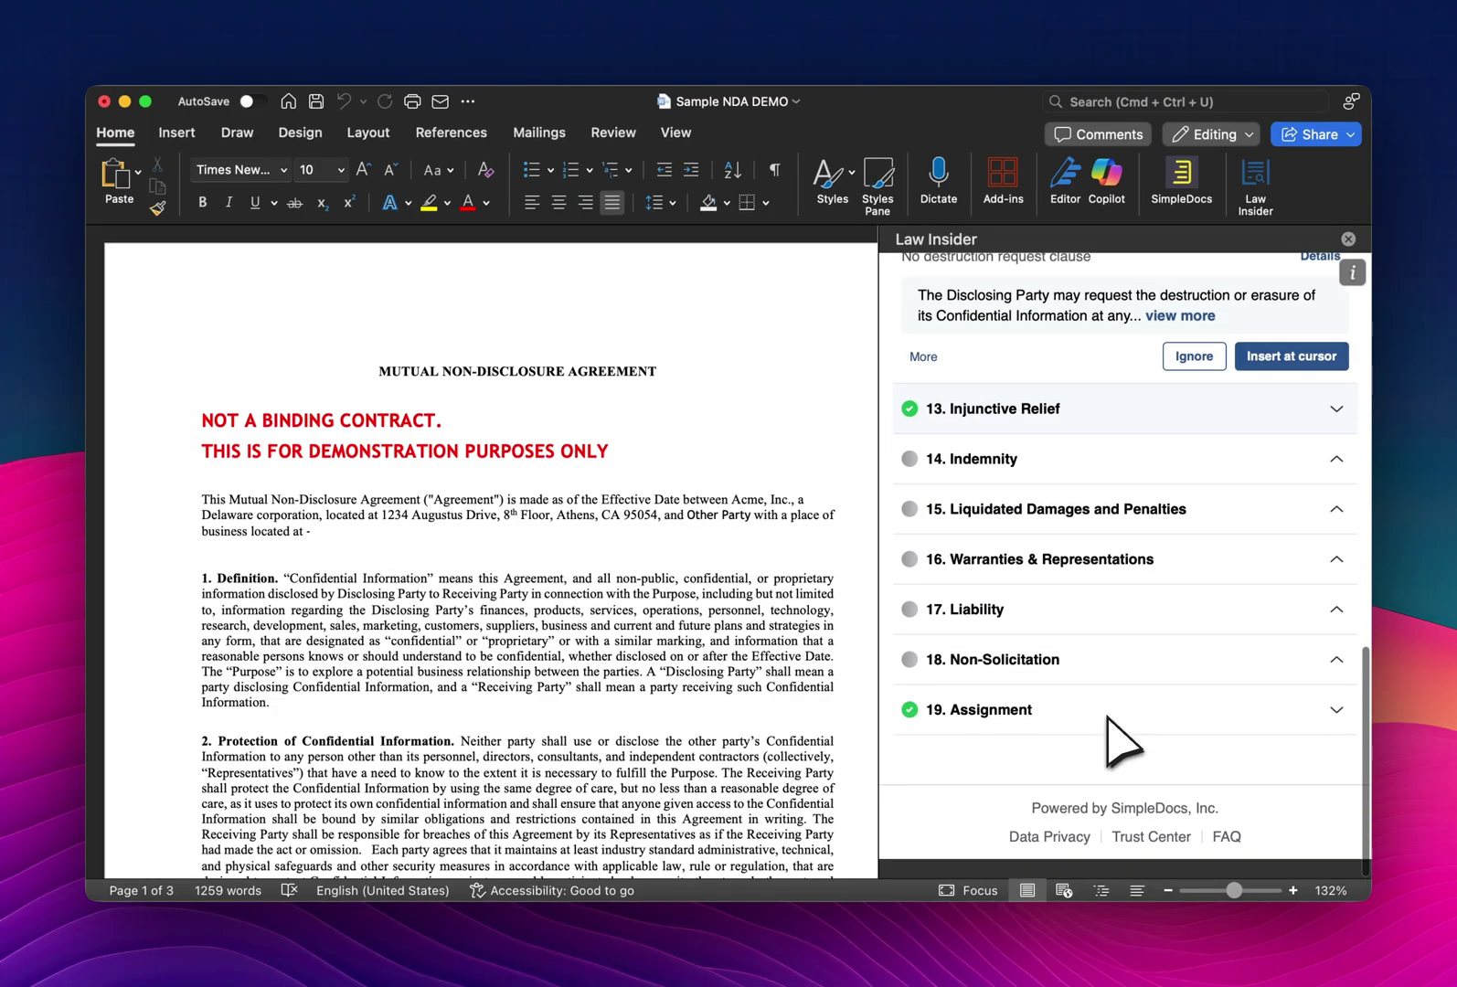
- Examine the compliance summary and each flagged rule's suggested redline in the regenerated review, from Term through Assignment
scroll(1108, 722, "up", 15)
scroll(1108, 745, "up", 2)
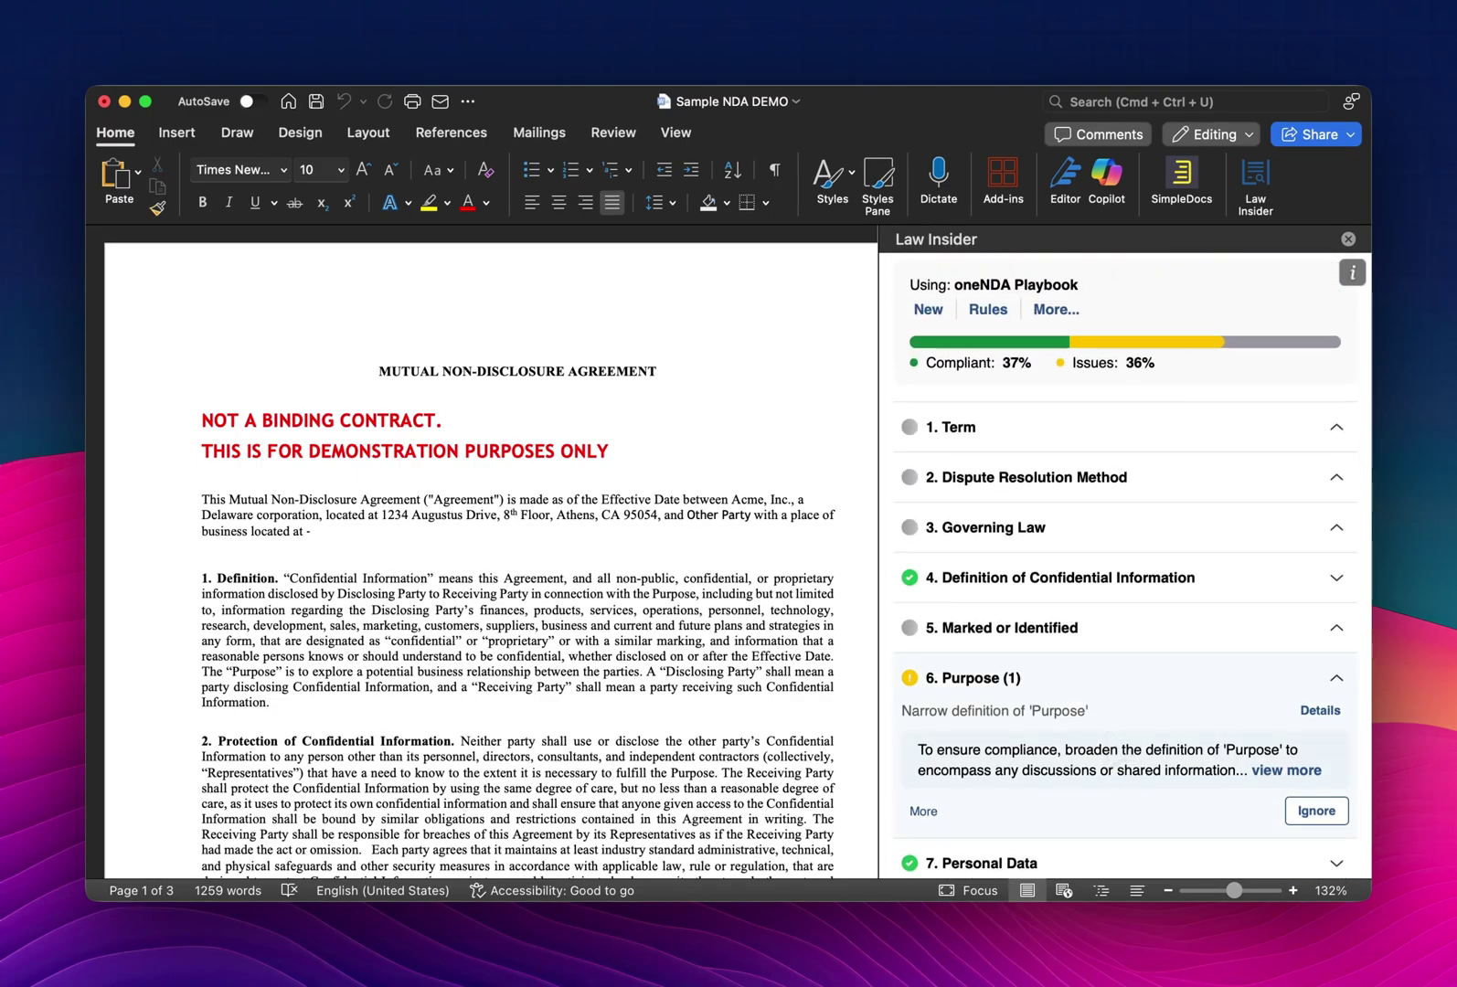
scroll(1142, 568, "up", 2)
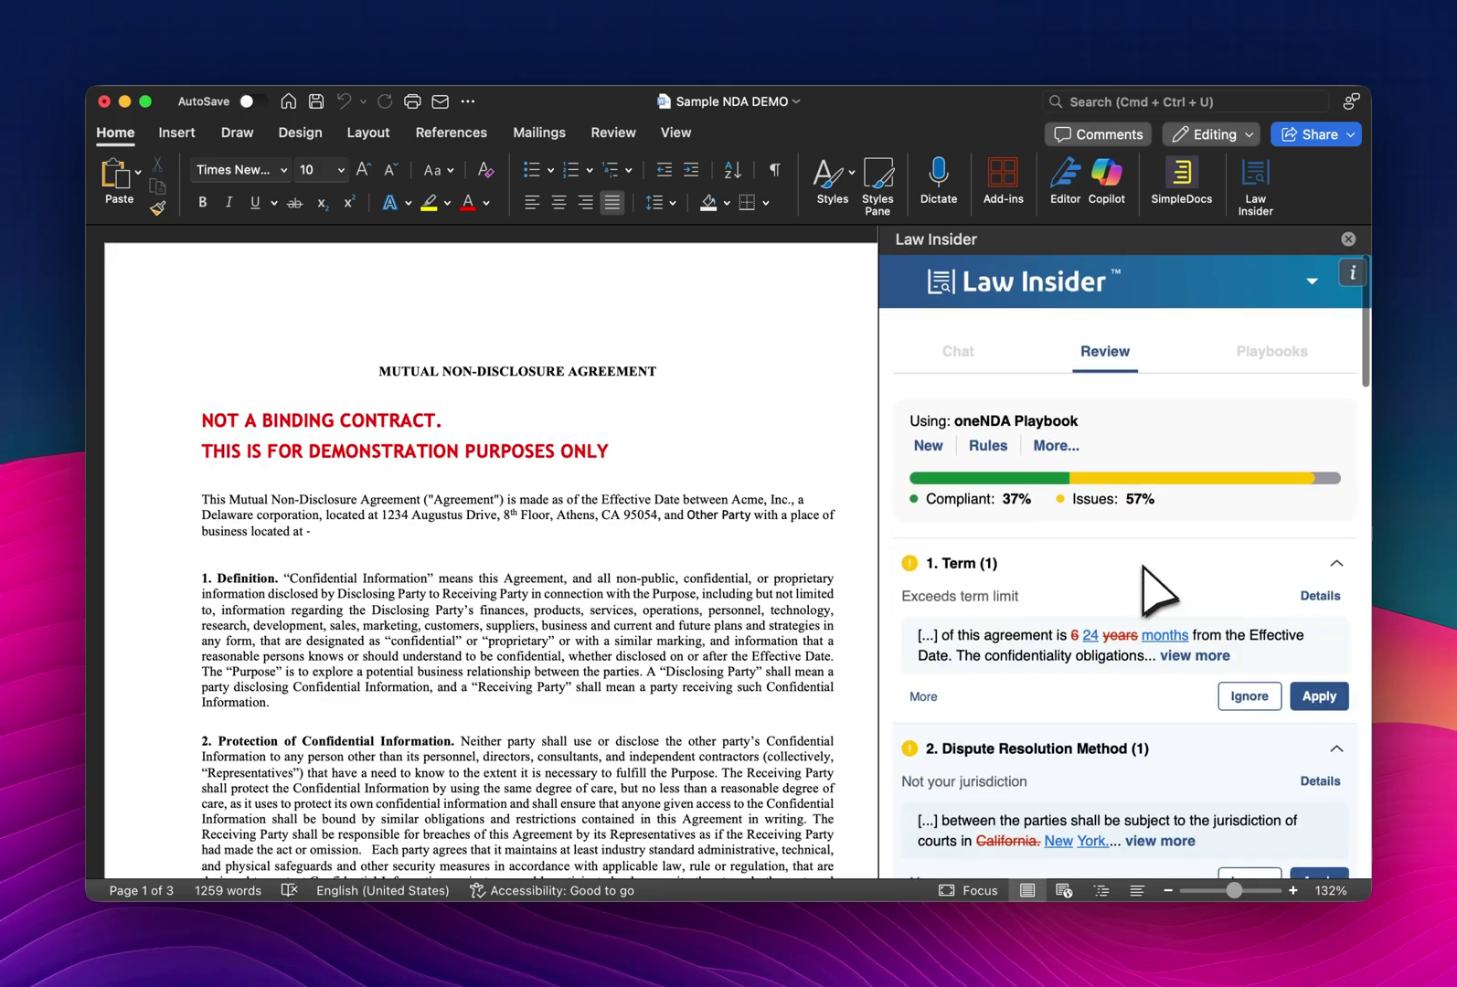
scroll(1124, 567, "down", 1)
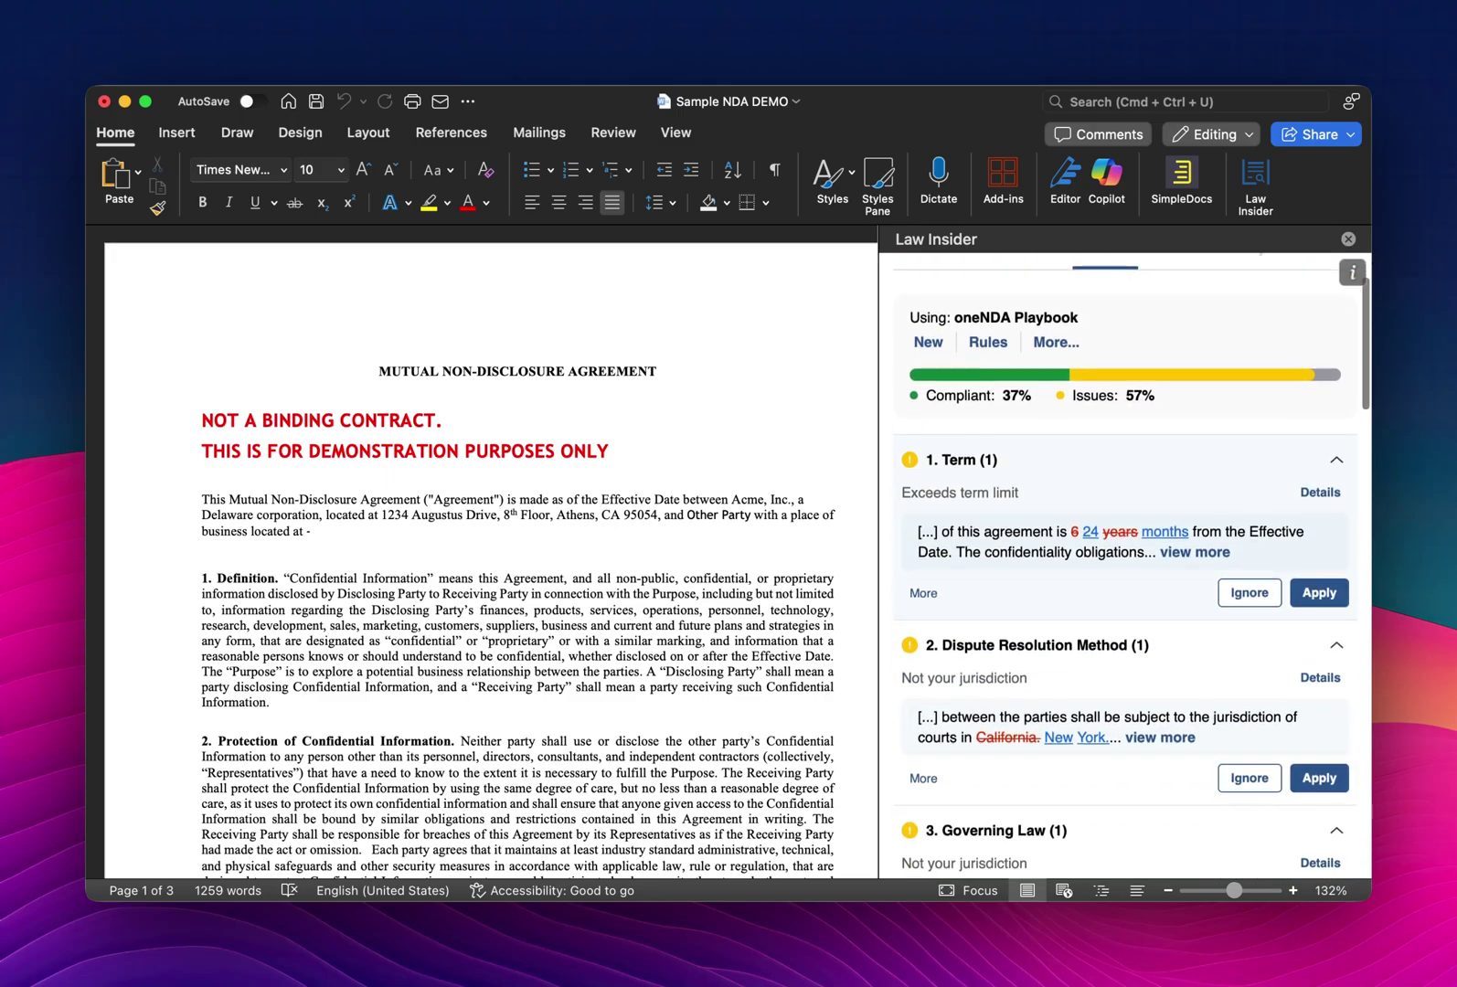
scroll(1143, 567, "down", 5)
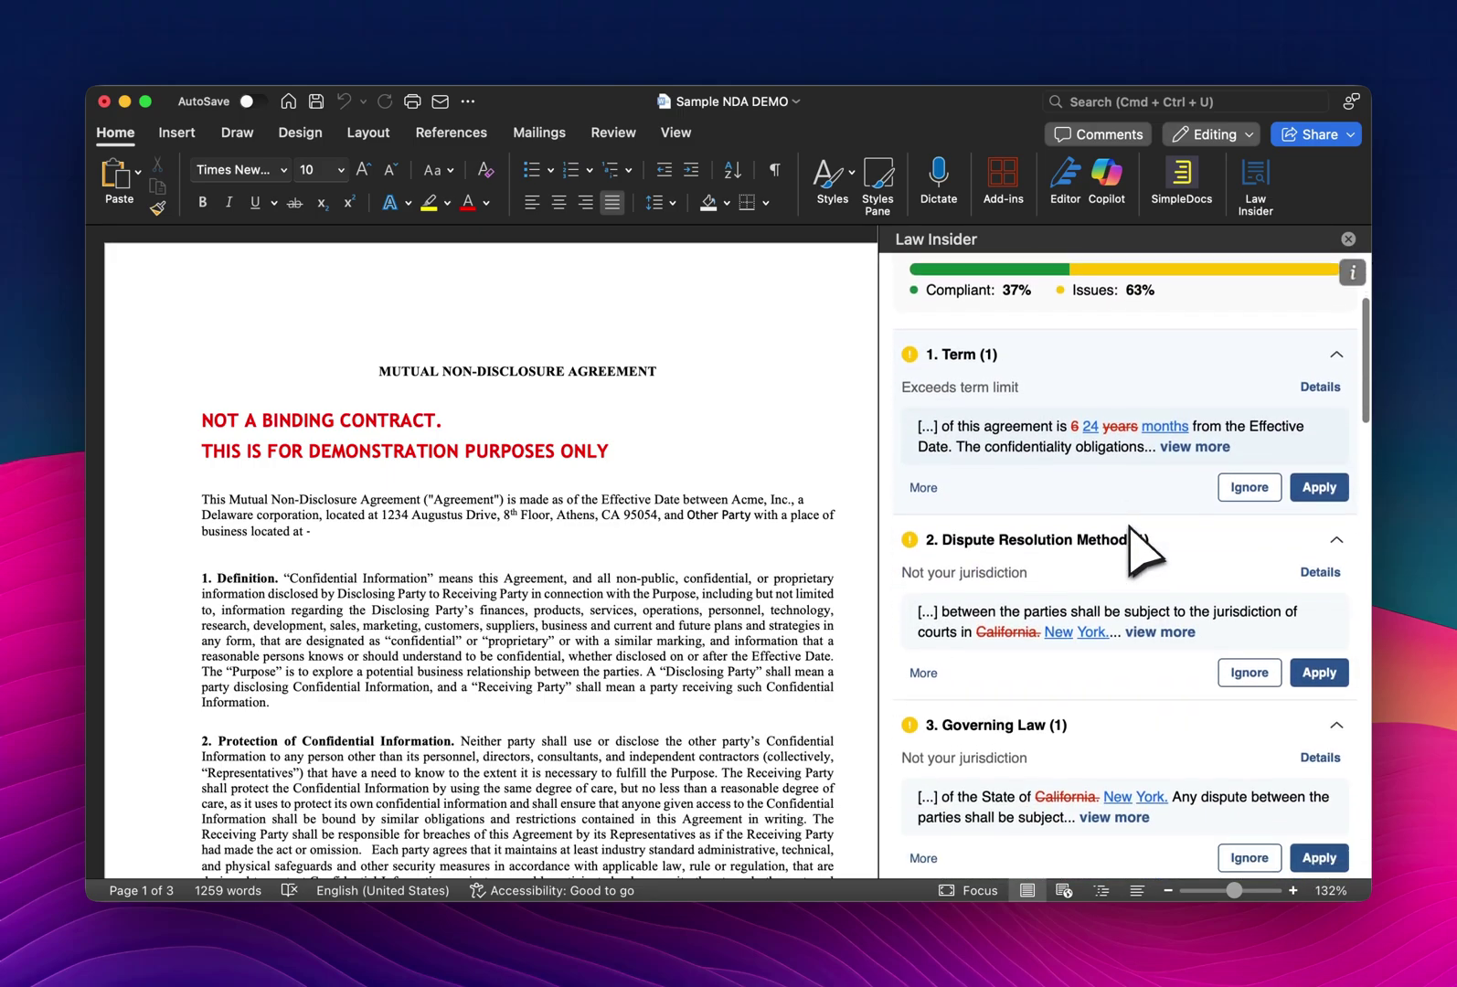
scroll(1125, 567, "down", 4)
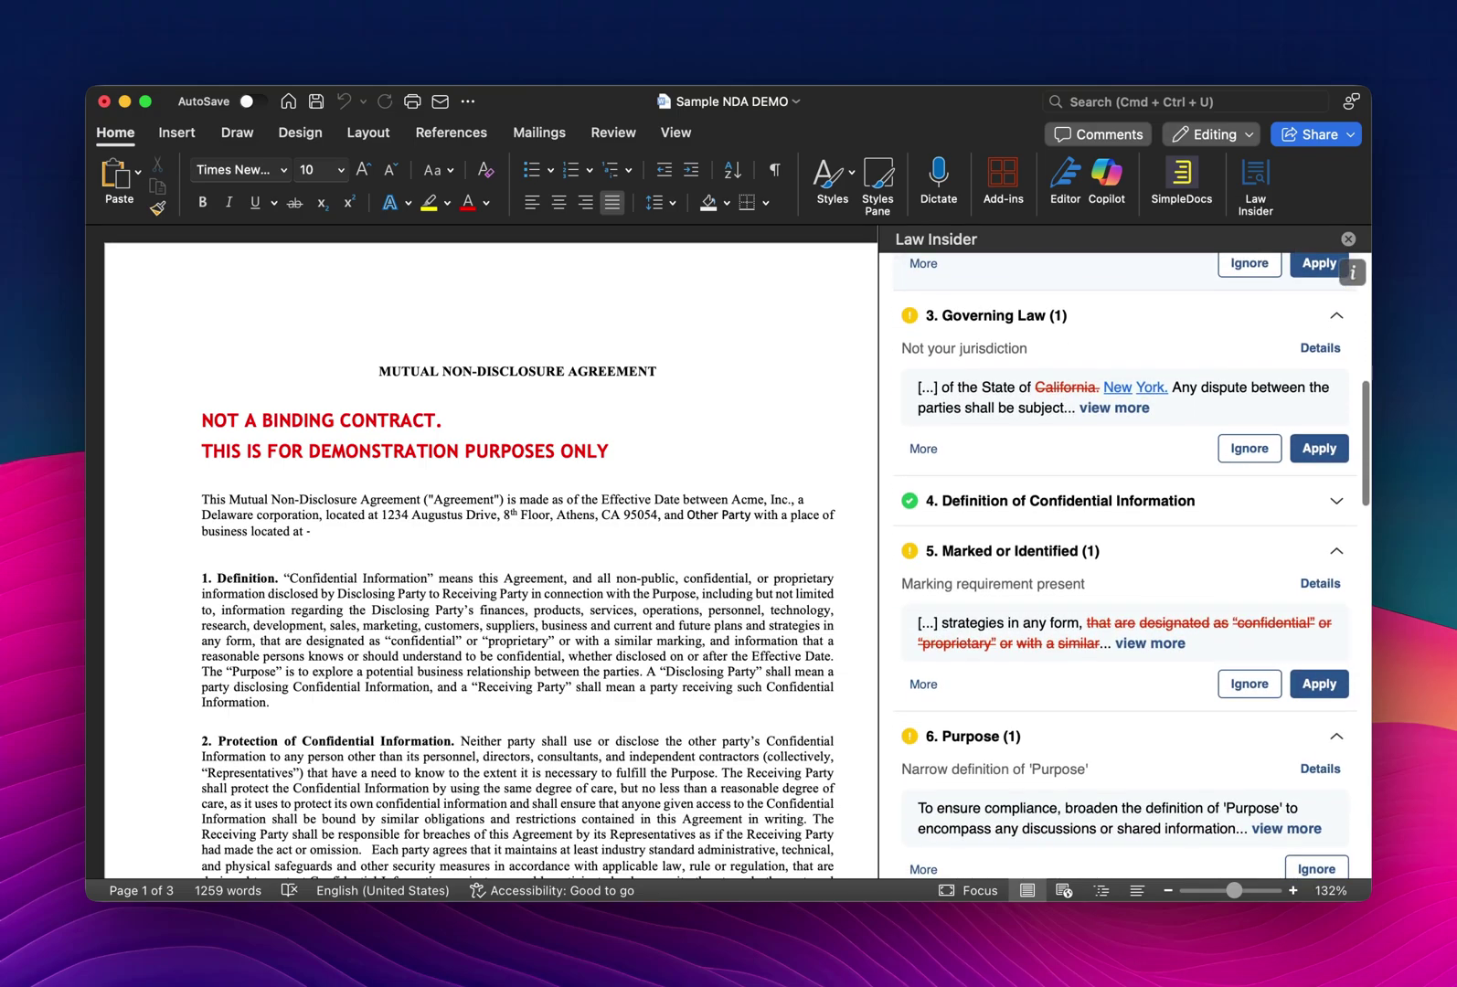
scroll(1124, 567, "down", 7)
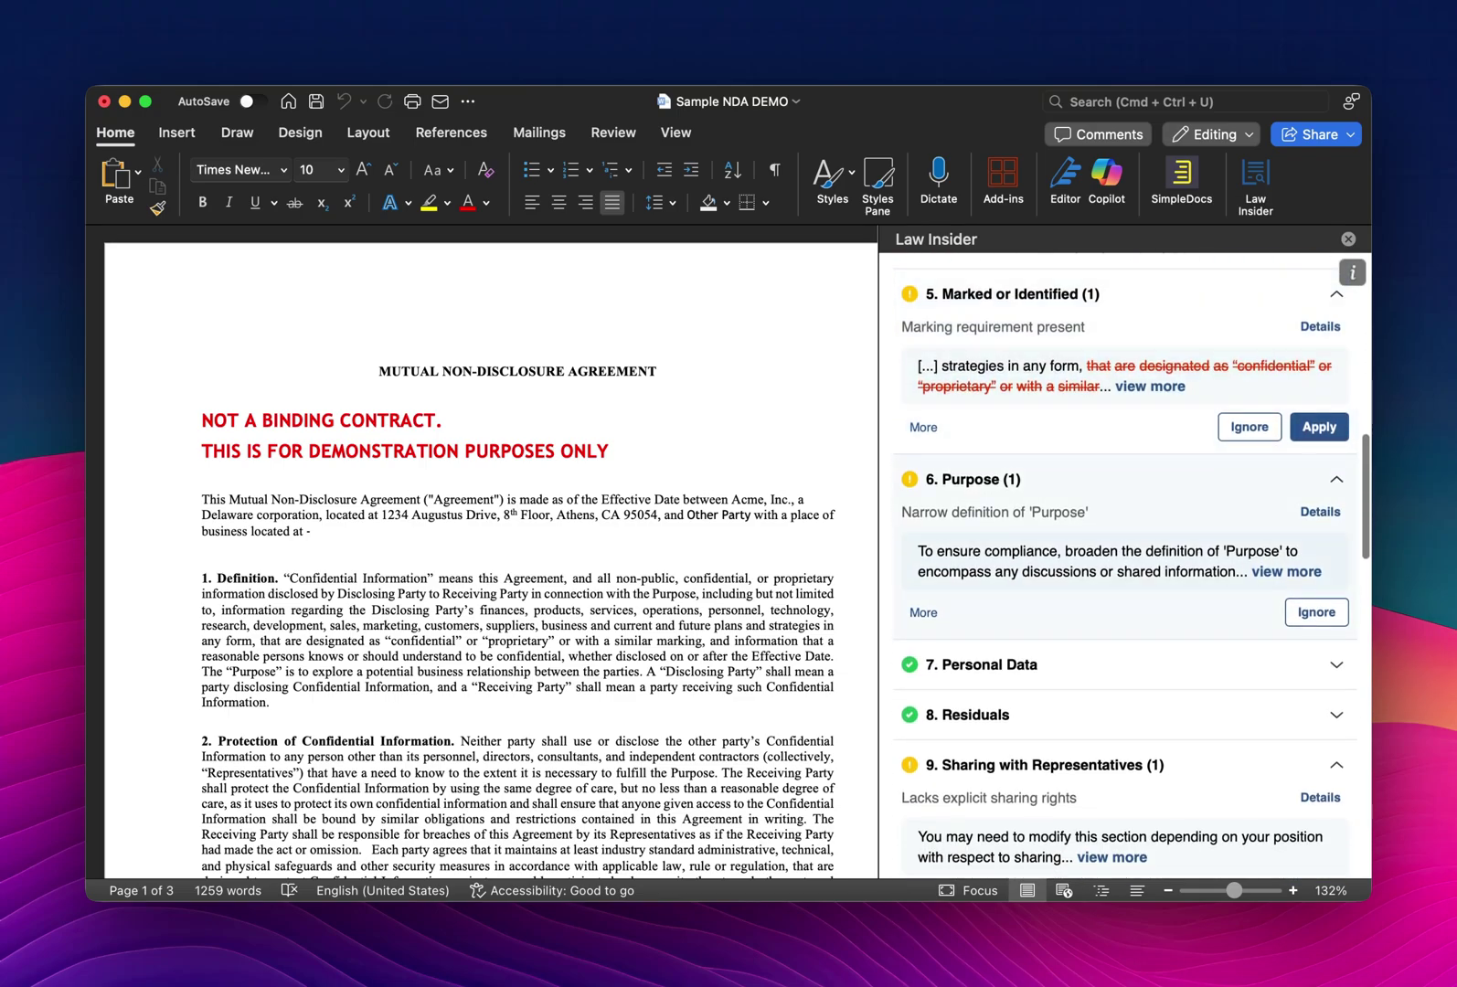
scroll(1133, 566, "down", 6)
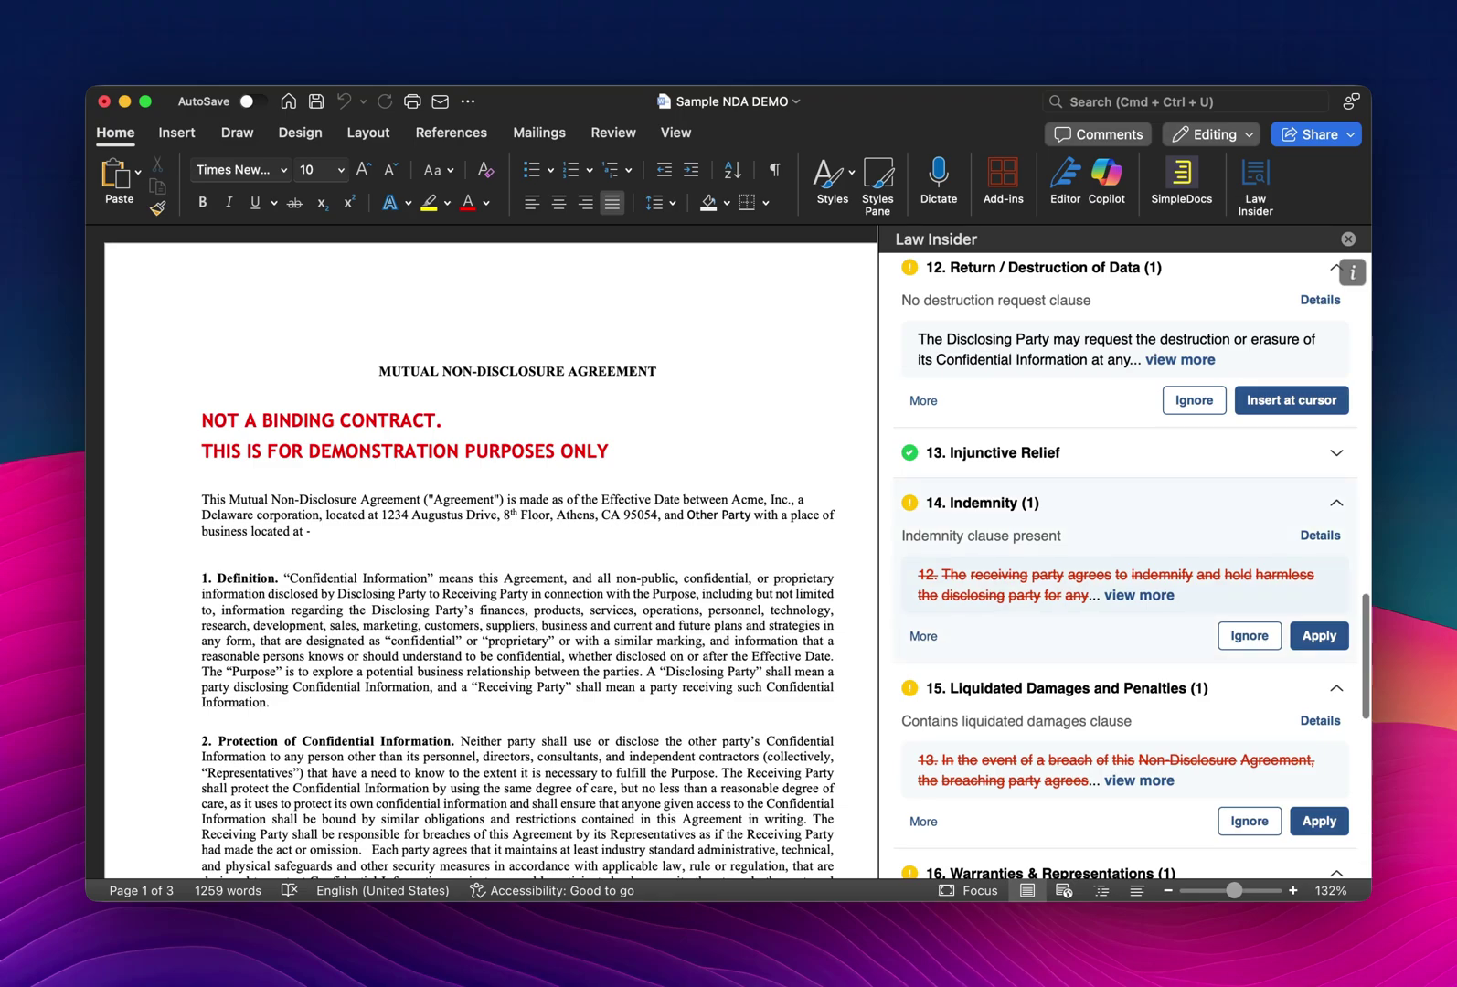
scroll(1130, 567, "down", 8)
scroll(1131, 567, "down", 1)
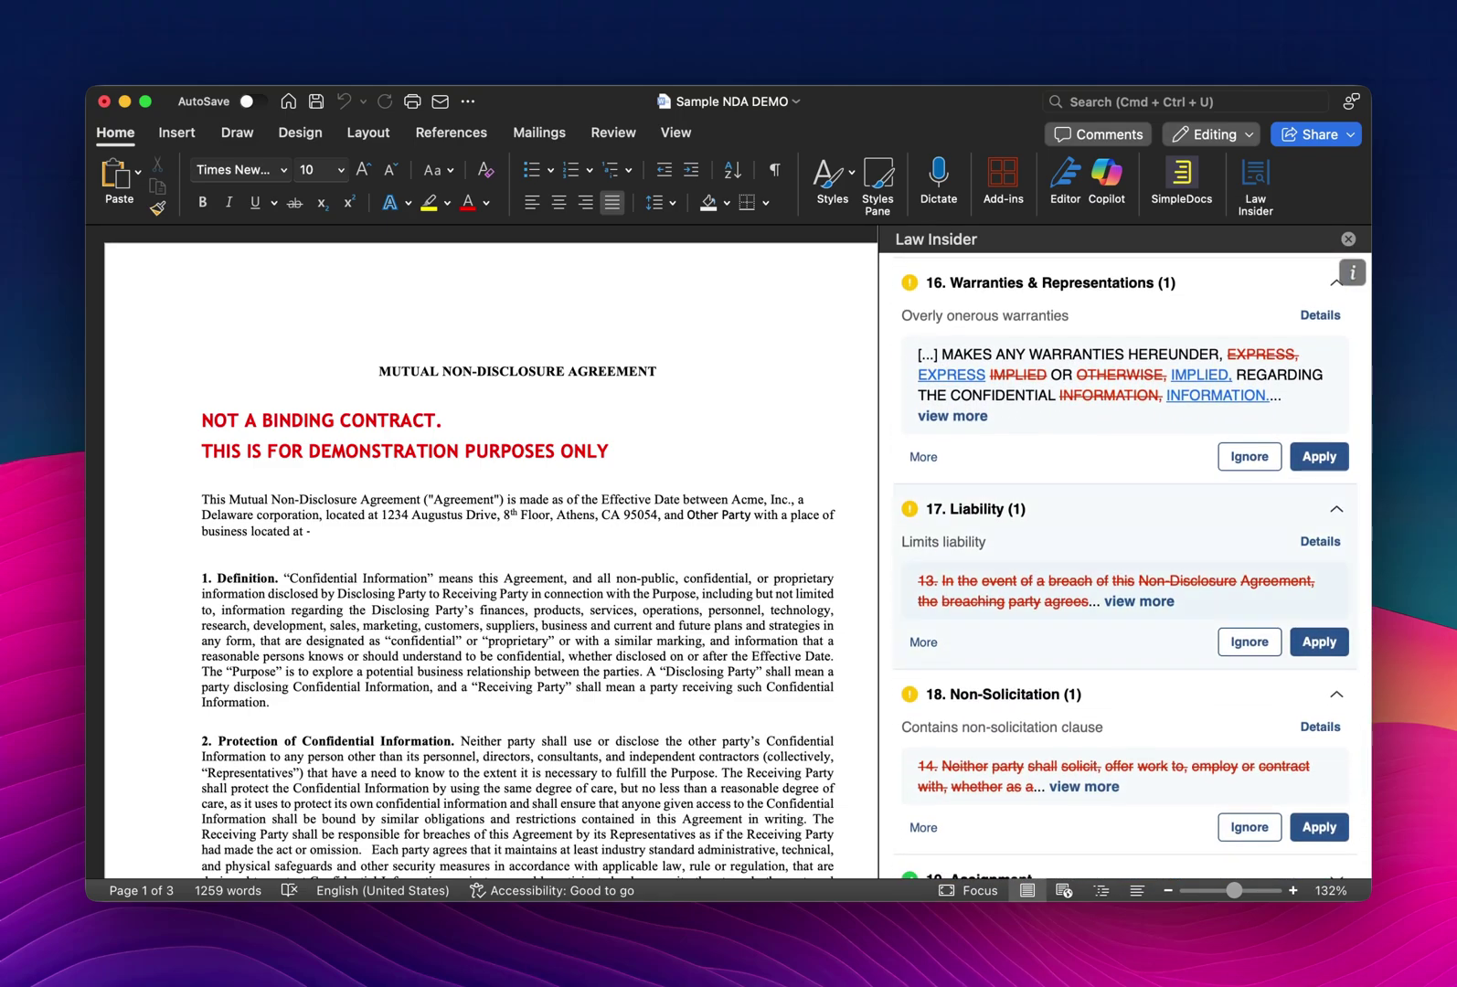
scroll(1134, 566, "down", 3)
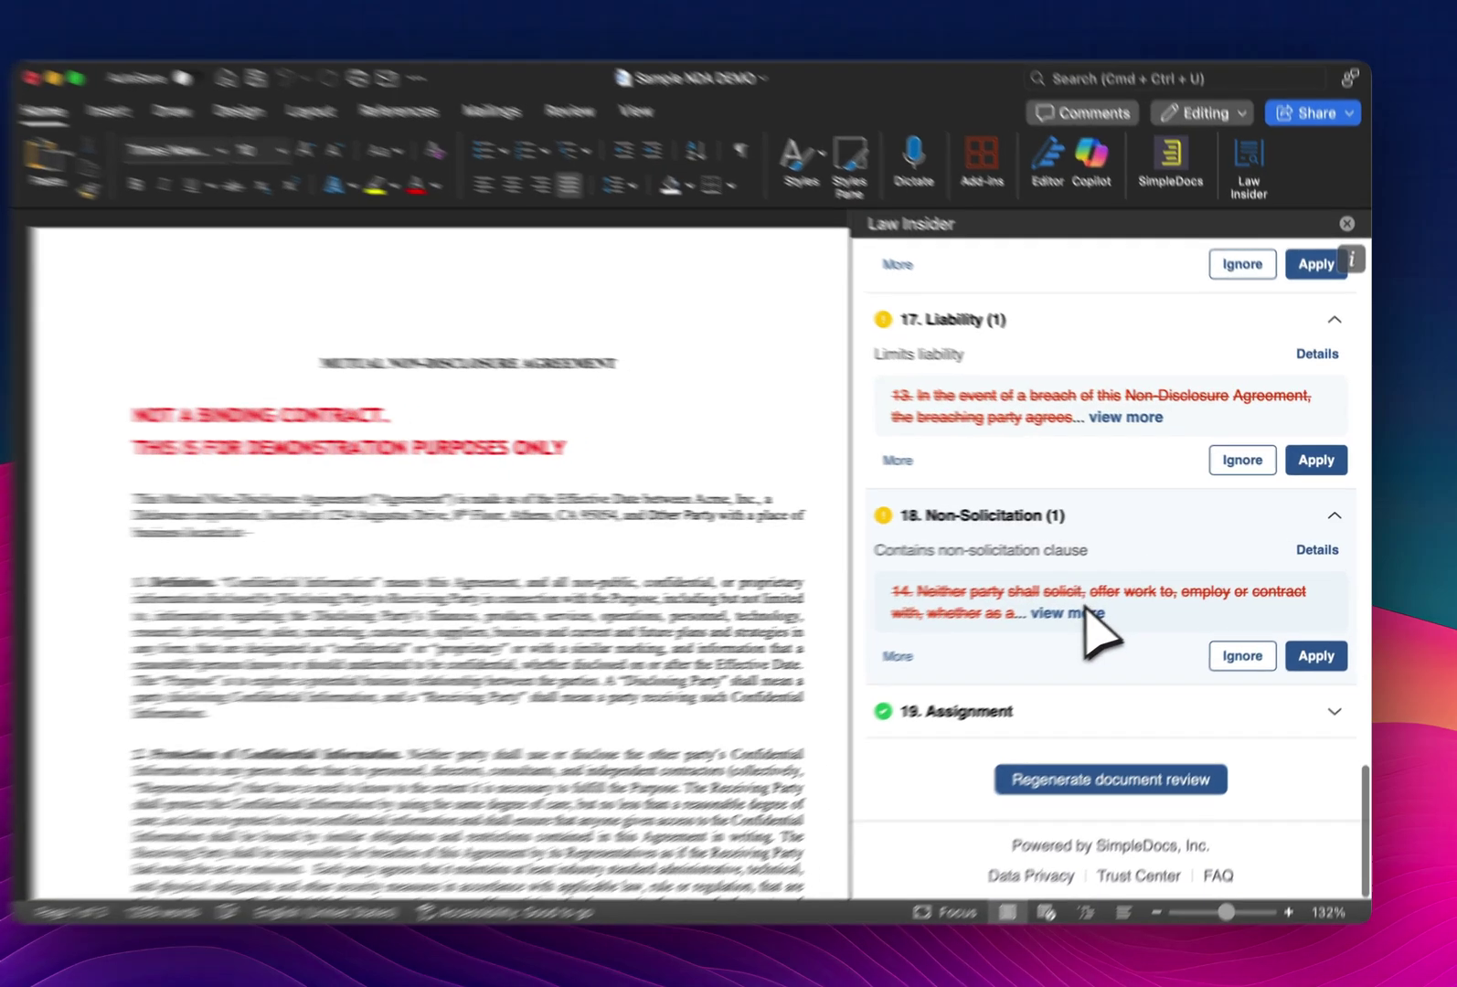
- Read the full Non-Solicitation redline and its playbook details, and apply the suggested deletion of clause 14
left_click(1086, 611)
scroll(1014, 621, "down", 1)
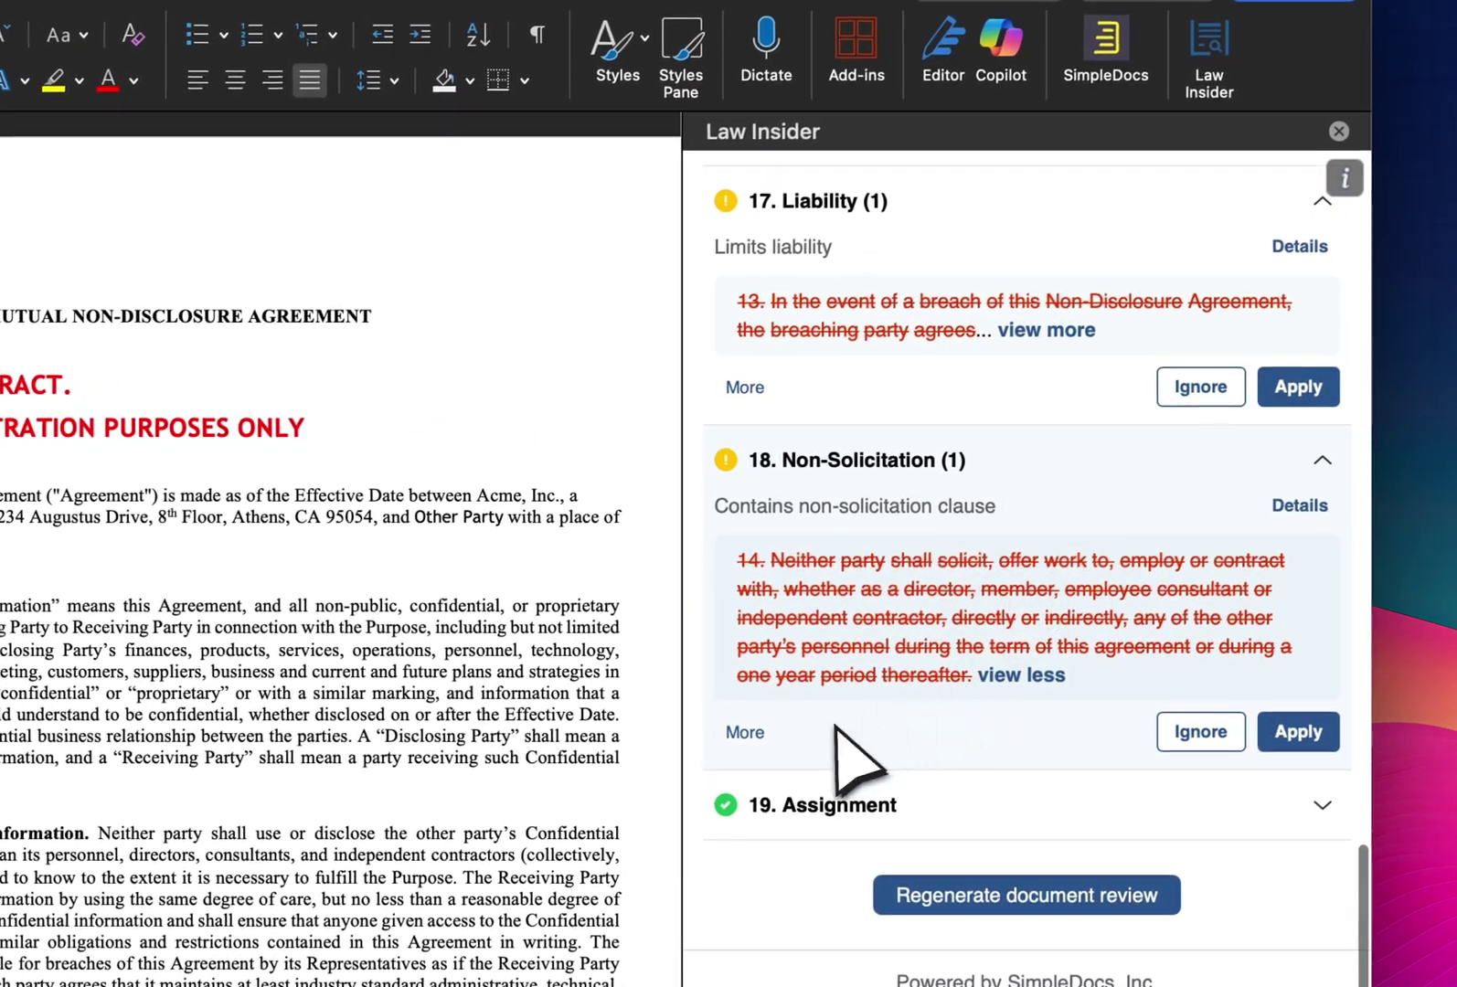
left_click(1299, 508)
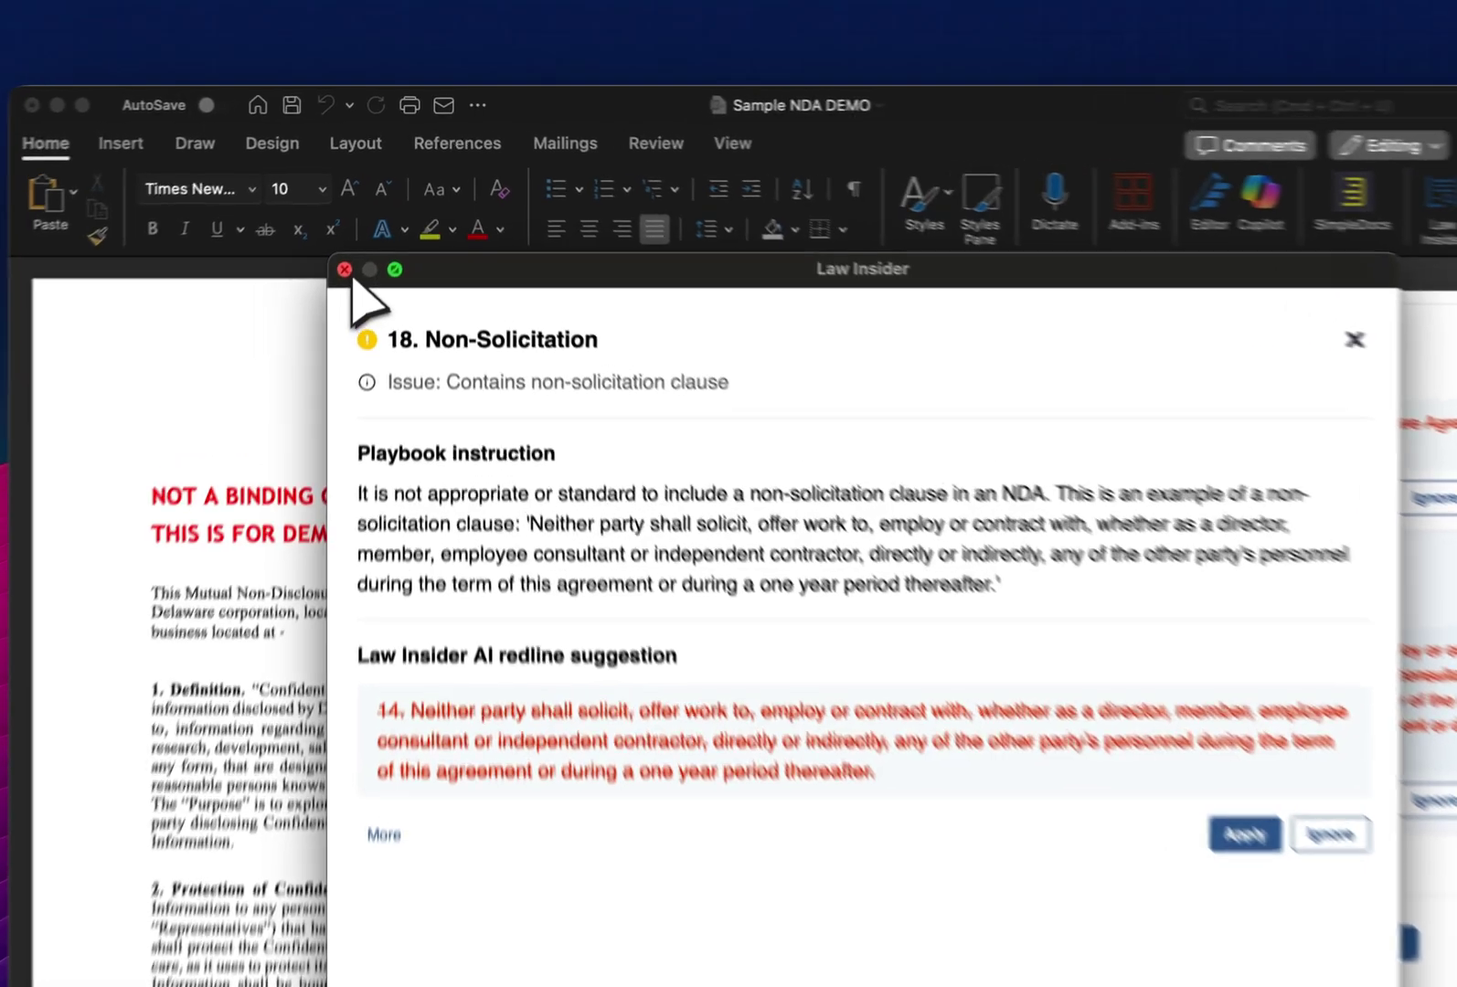
left_click(360, 236)
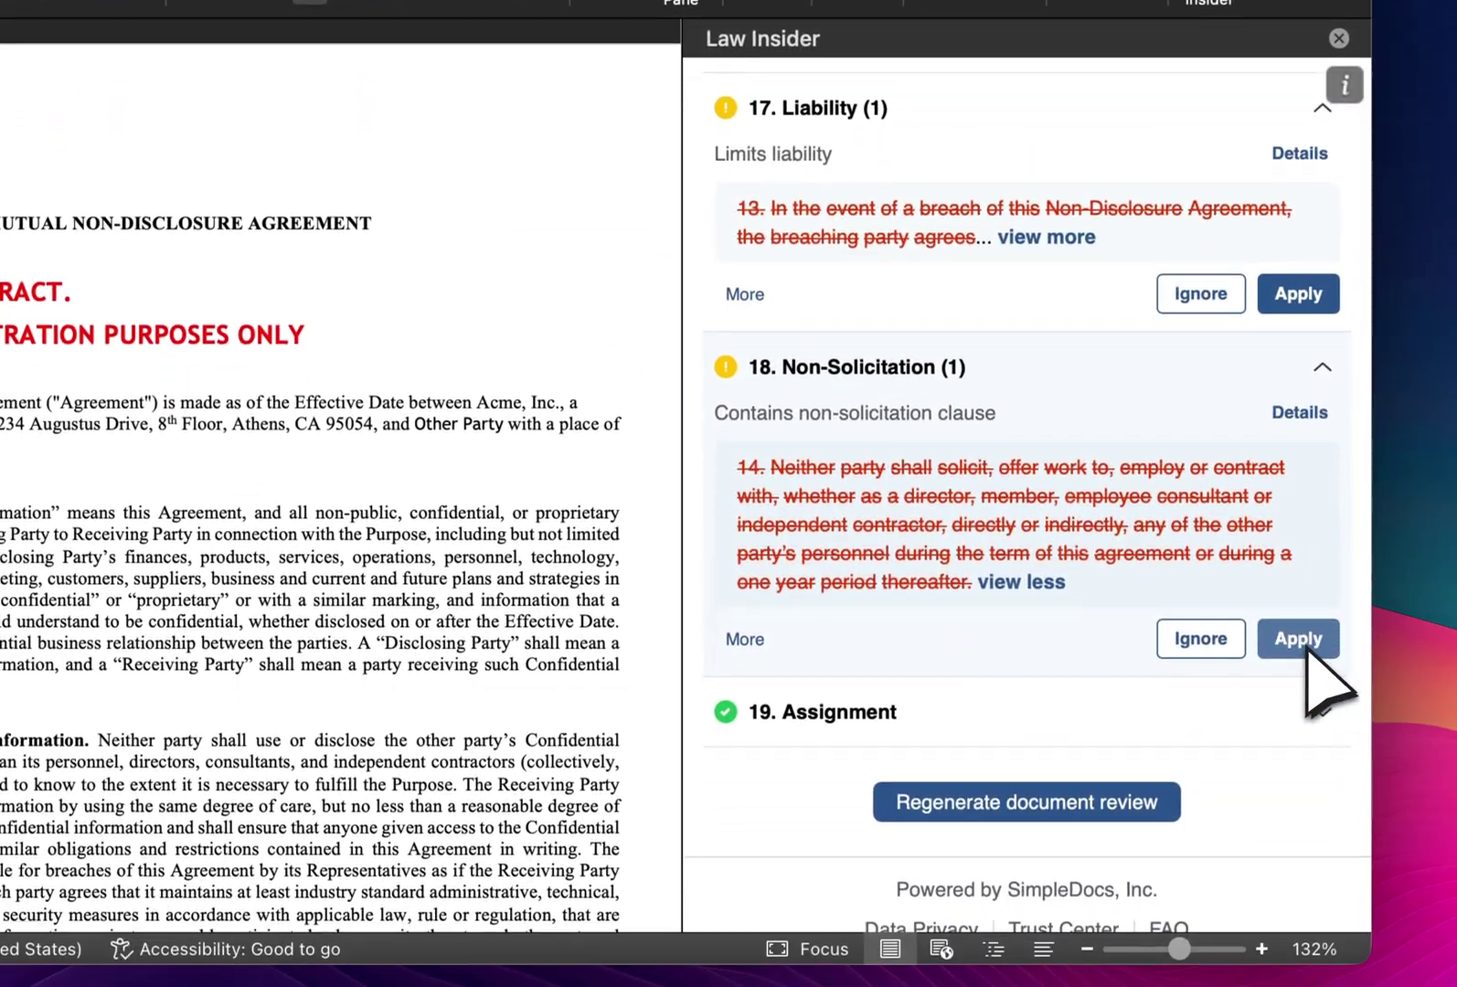
left_click(1312, 748)
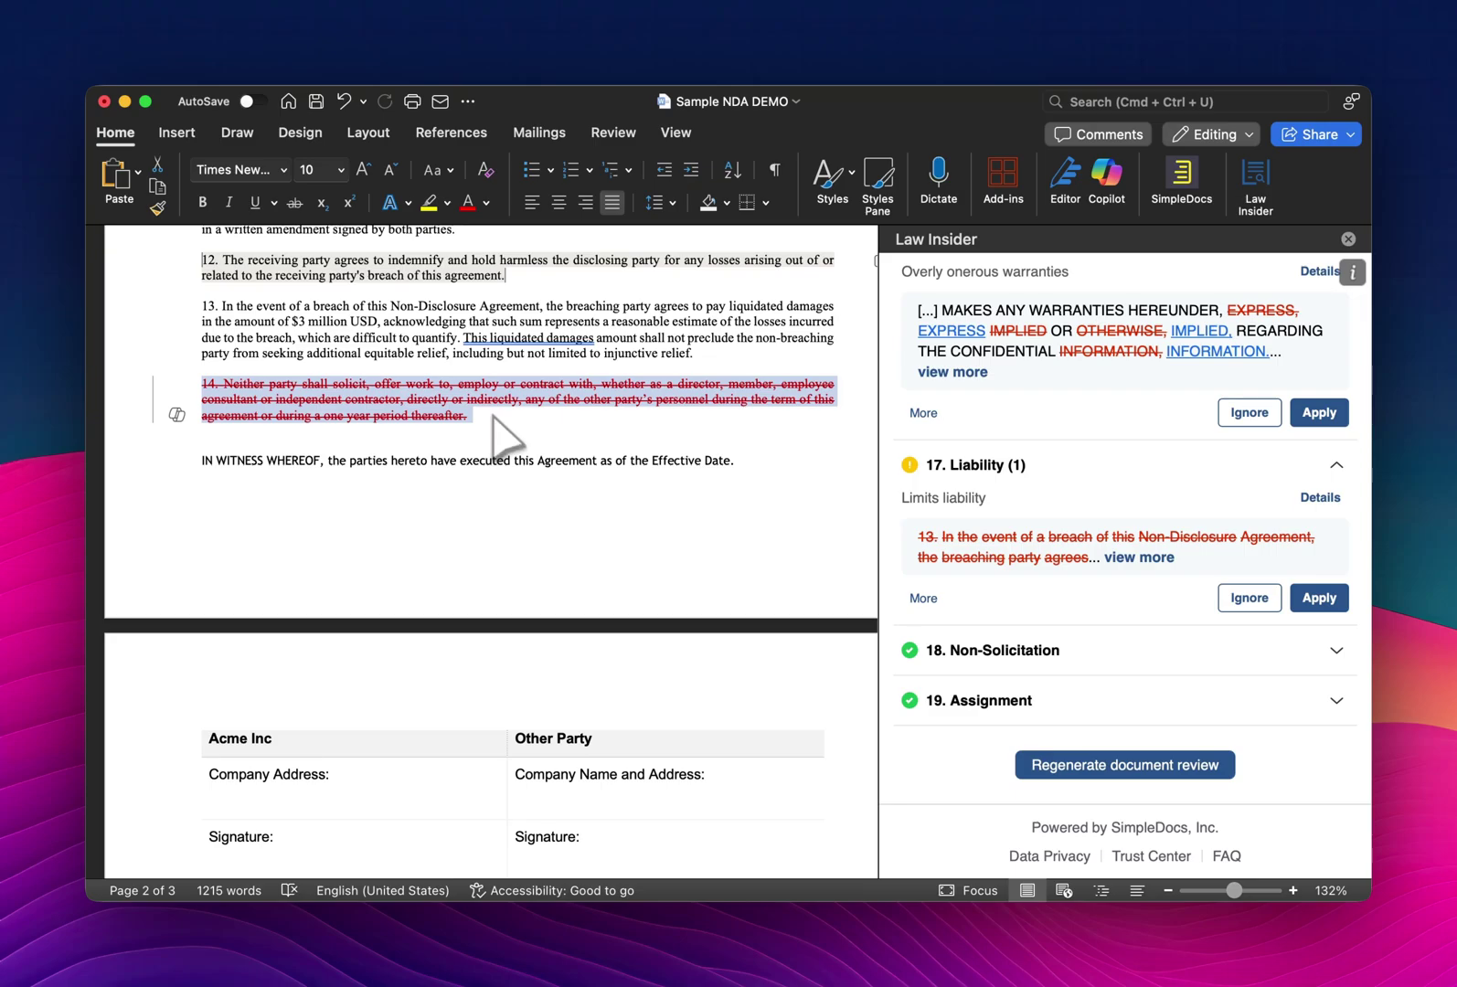
- Leave the playbook review for the assistant chat and place the cursor back at the start of the agreement
scroll(1097, 391, "up", 10)
scroll(1097, 391, "up", 10)
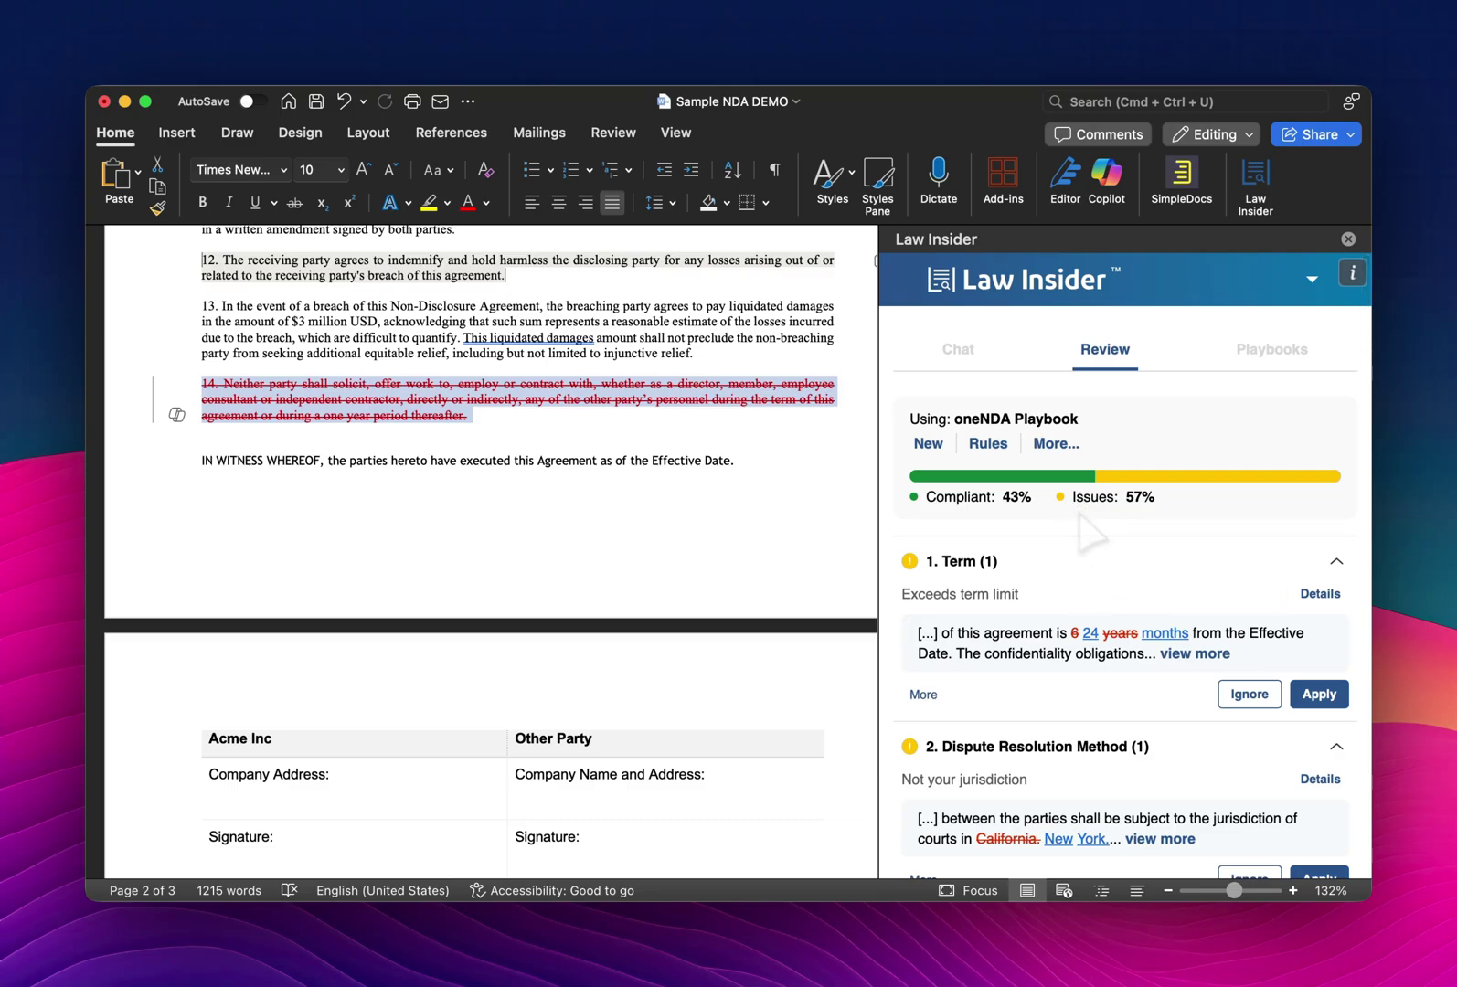
scroll(1123, 559, "down", 5)
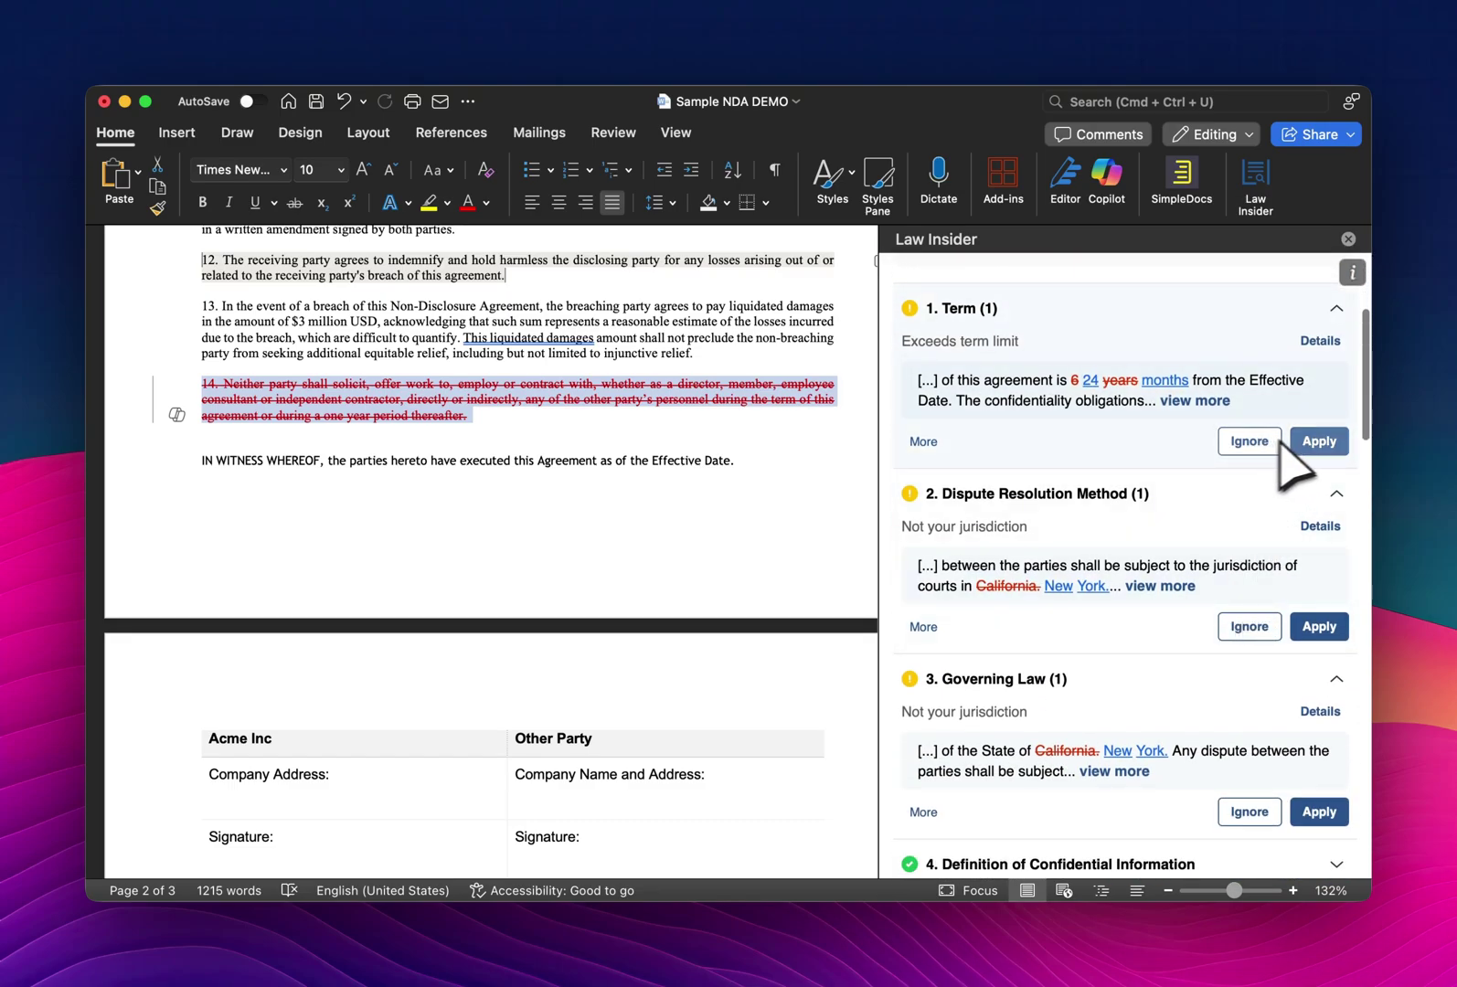
scroll(1143, 521, "up", 5)
scroll(1060, 541, "up", 2)
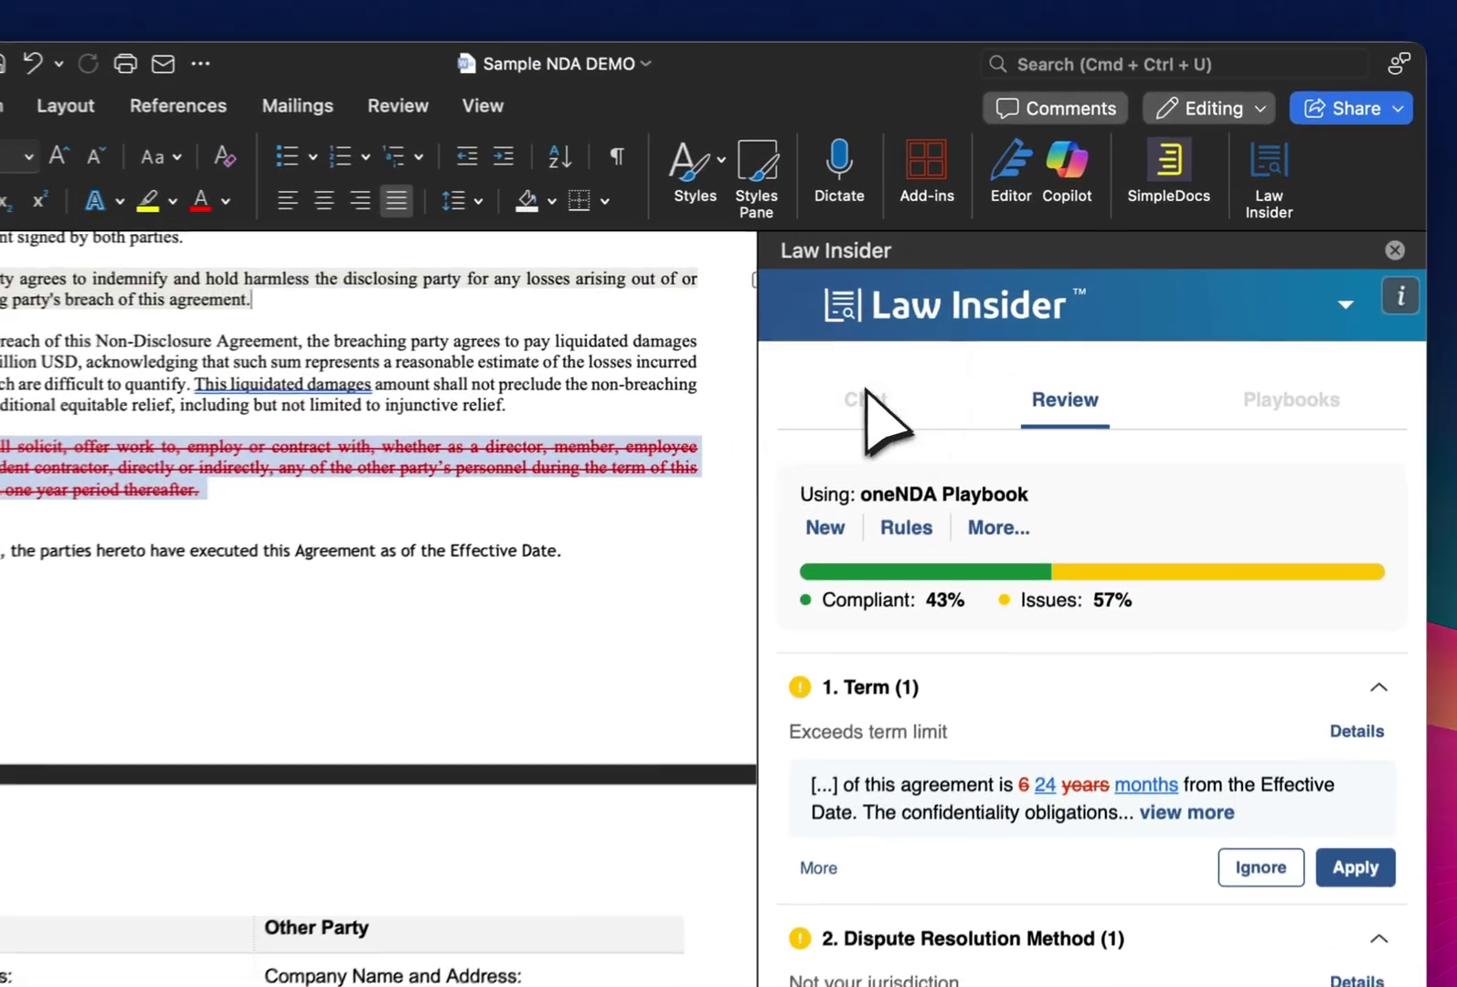
left_click(959, 354)
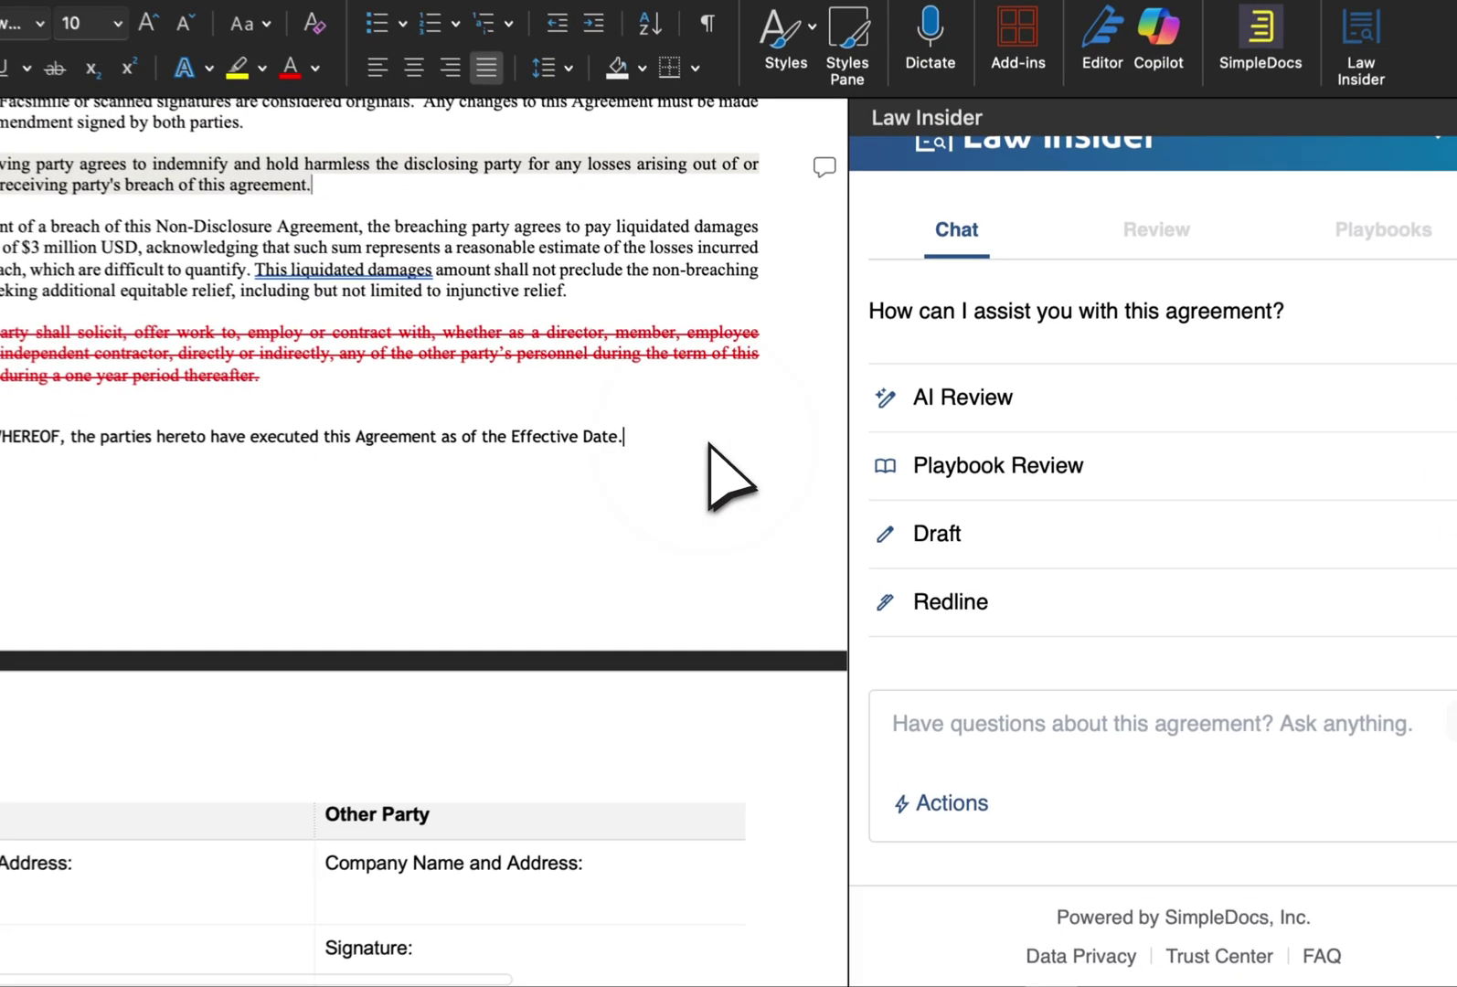
key("super+Home")
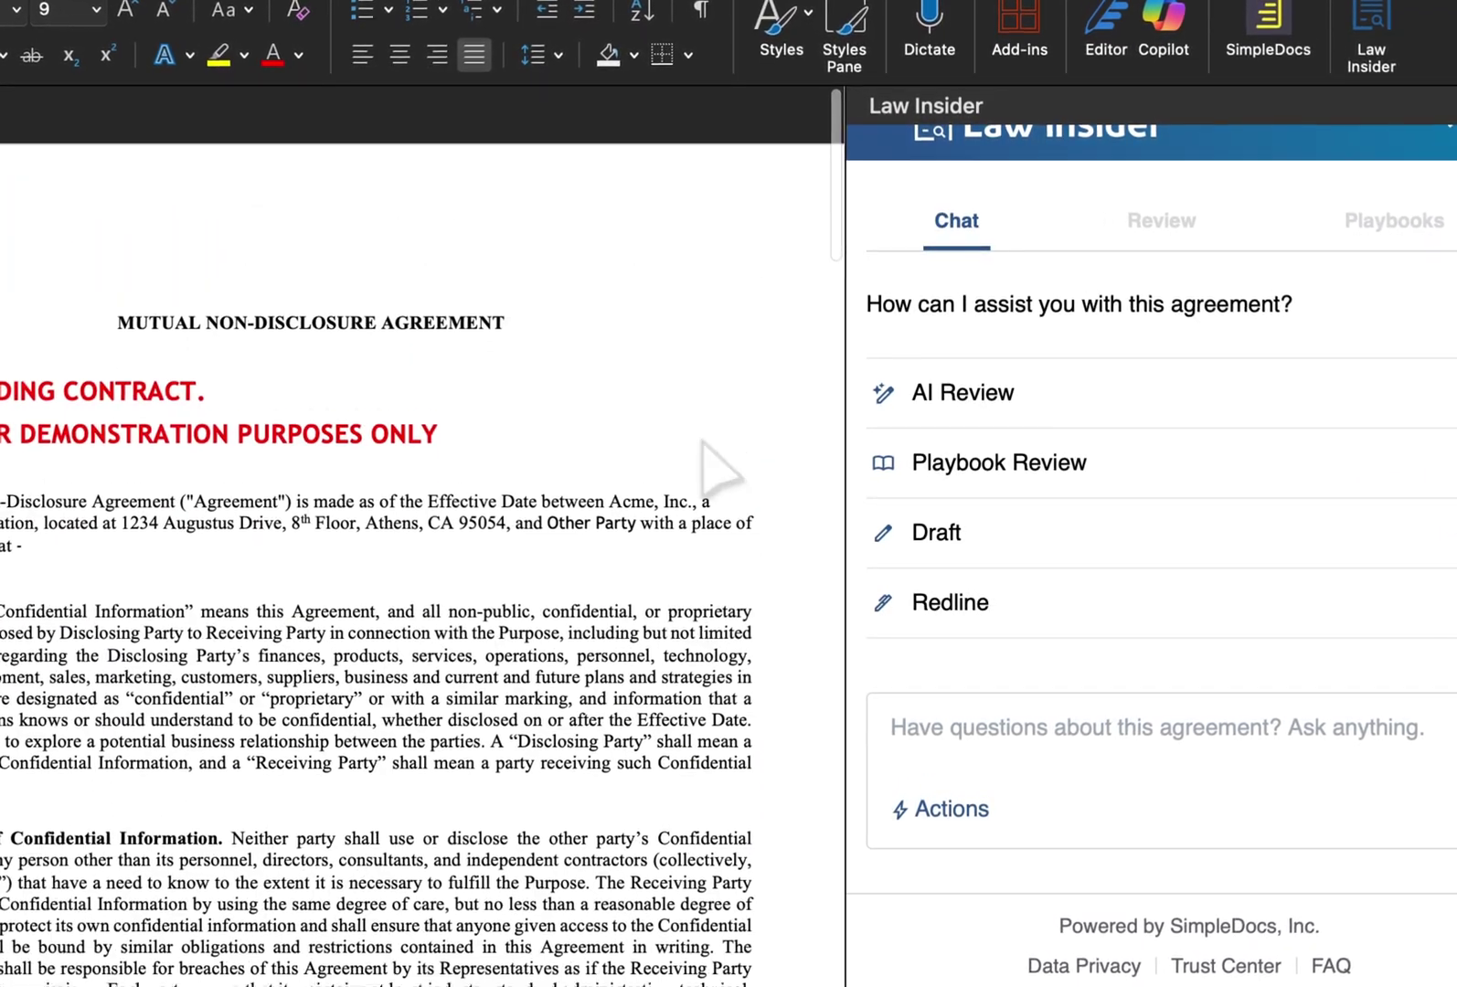
left_click(514, 266)
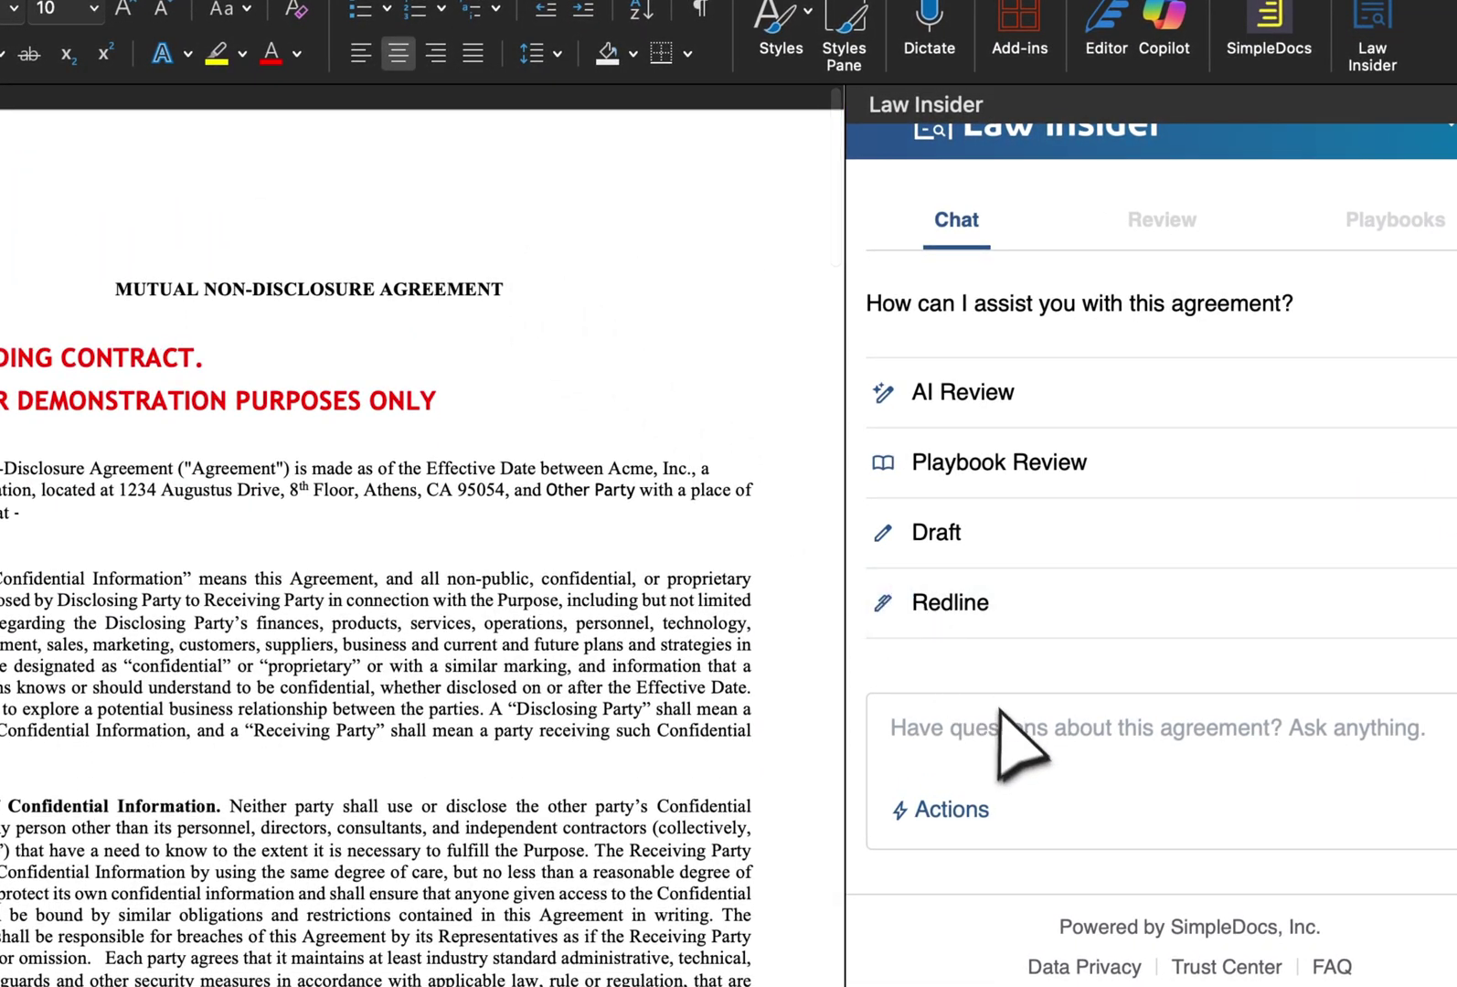
- Submit a Redline request to the assistant reading "Please make sure choice of law is New York"
left_click(973, 603)
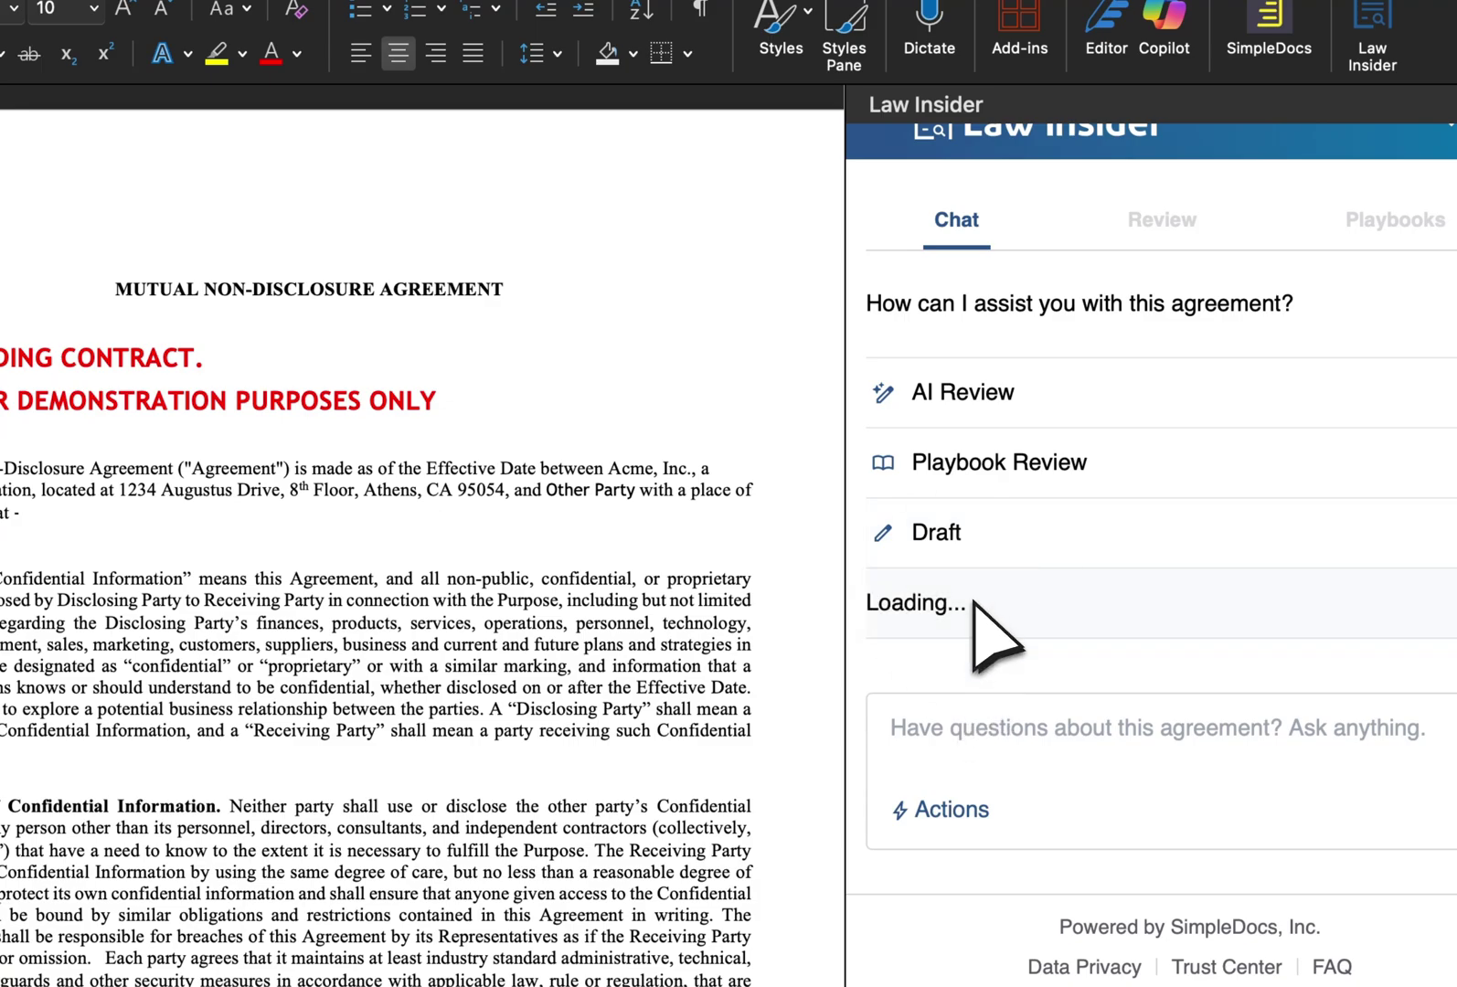
left_click(1102, 731)
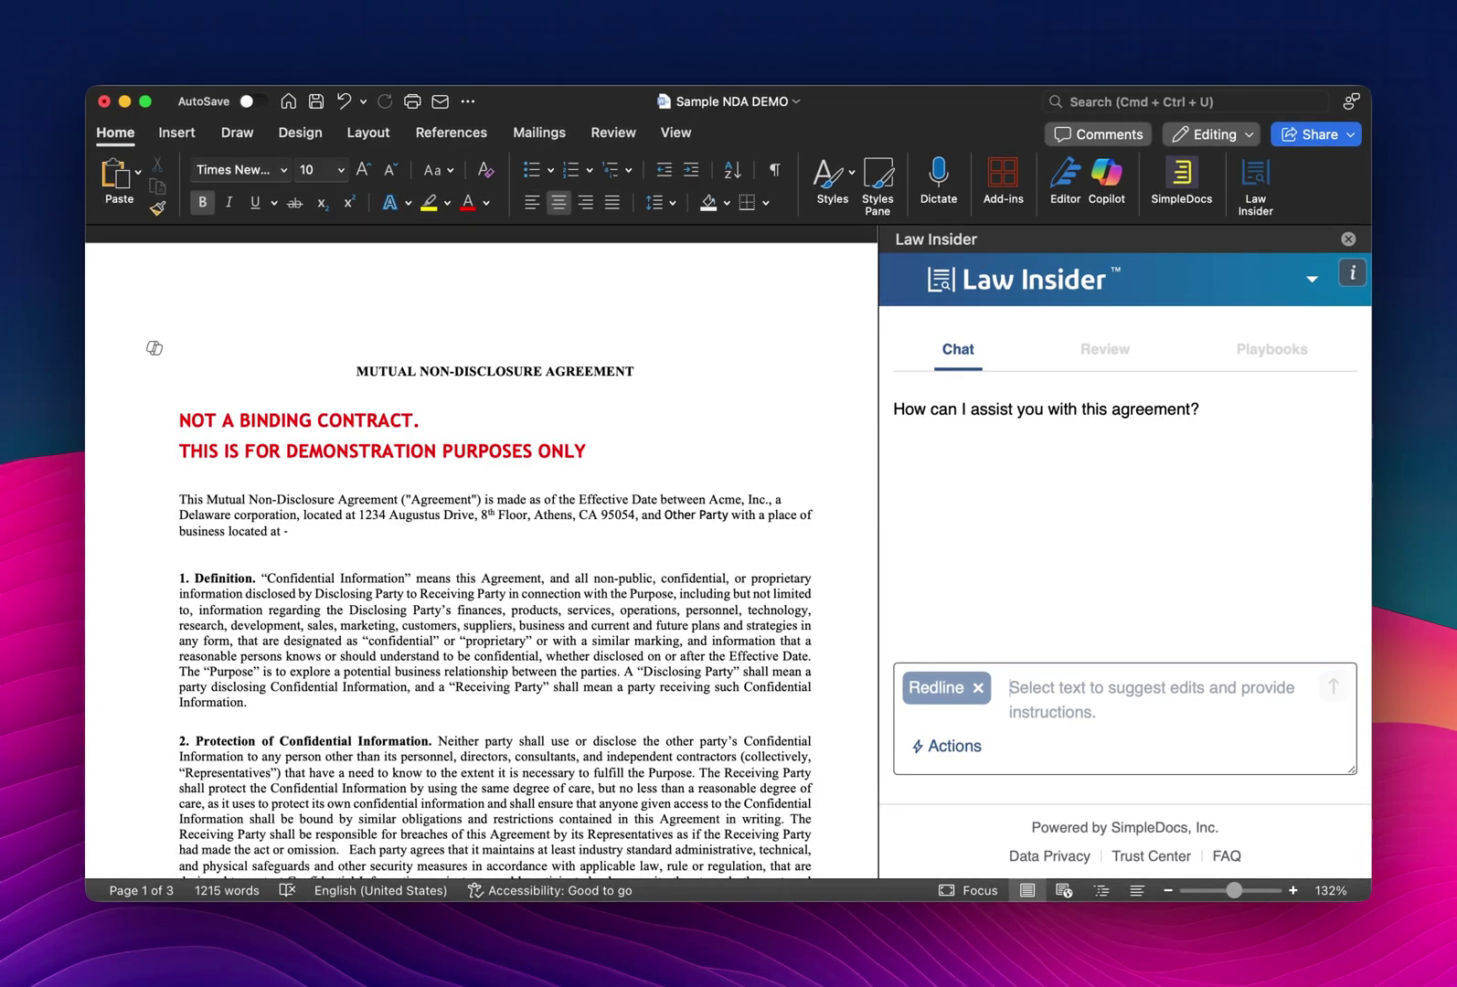
type("Please make sure choice of la")
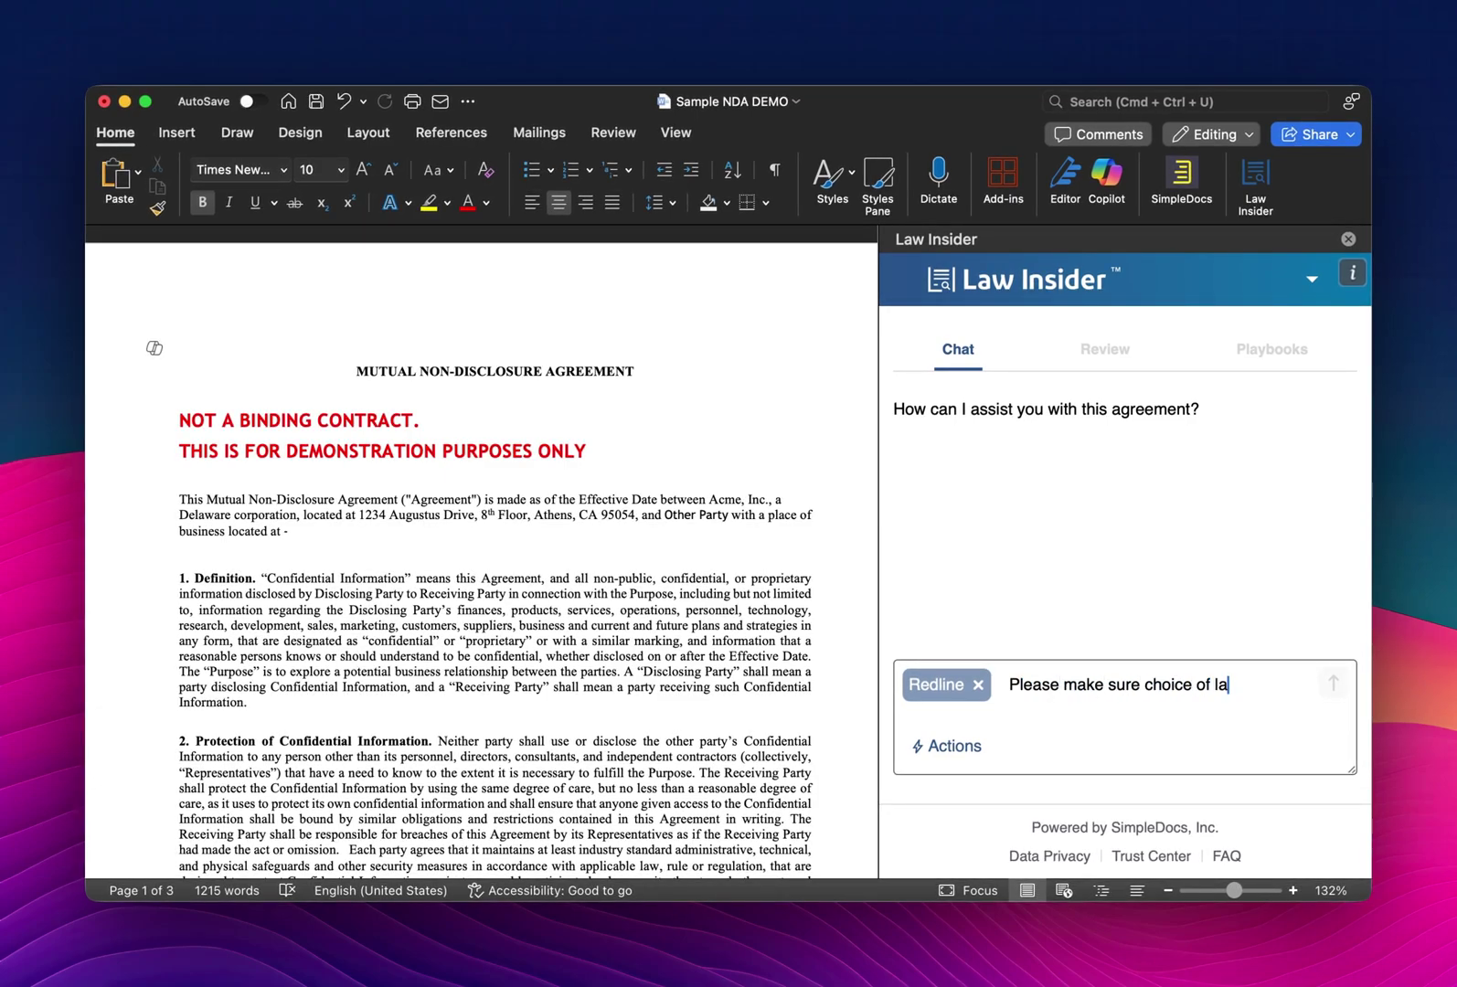
type("w is New York")
key("Return")
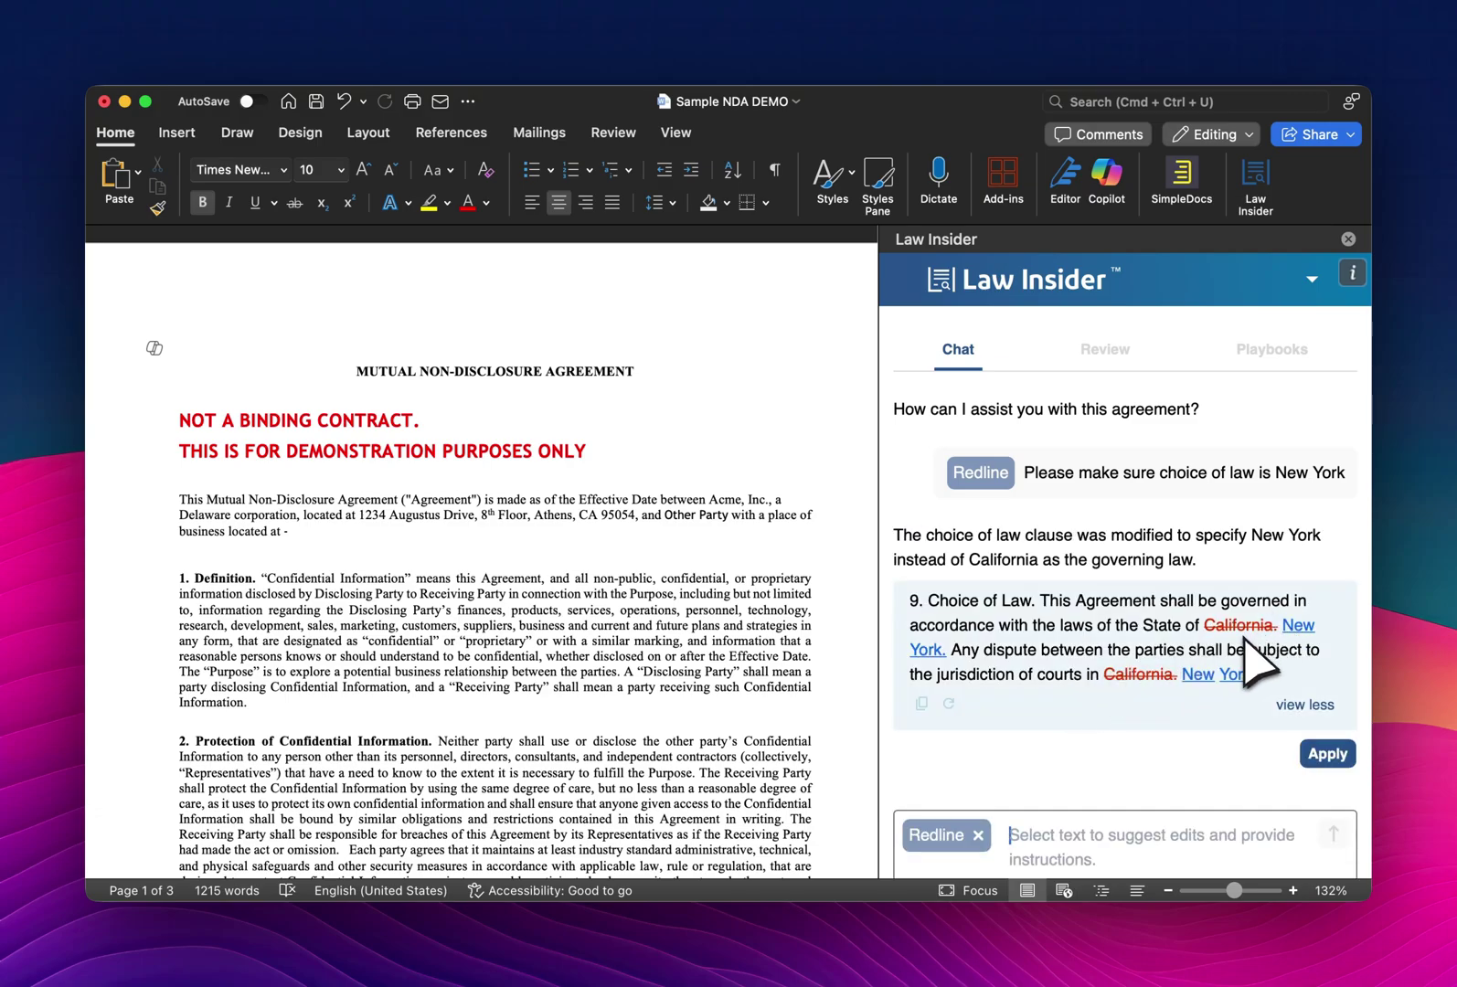
- Locate the Choice of Law clause in the agreement and apply the suggested redline replacing California with New York
scroll(1260, 676, "down", 1)
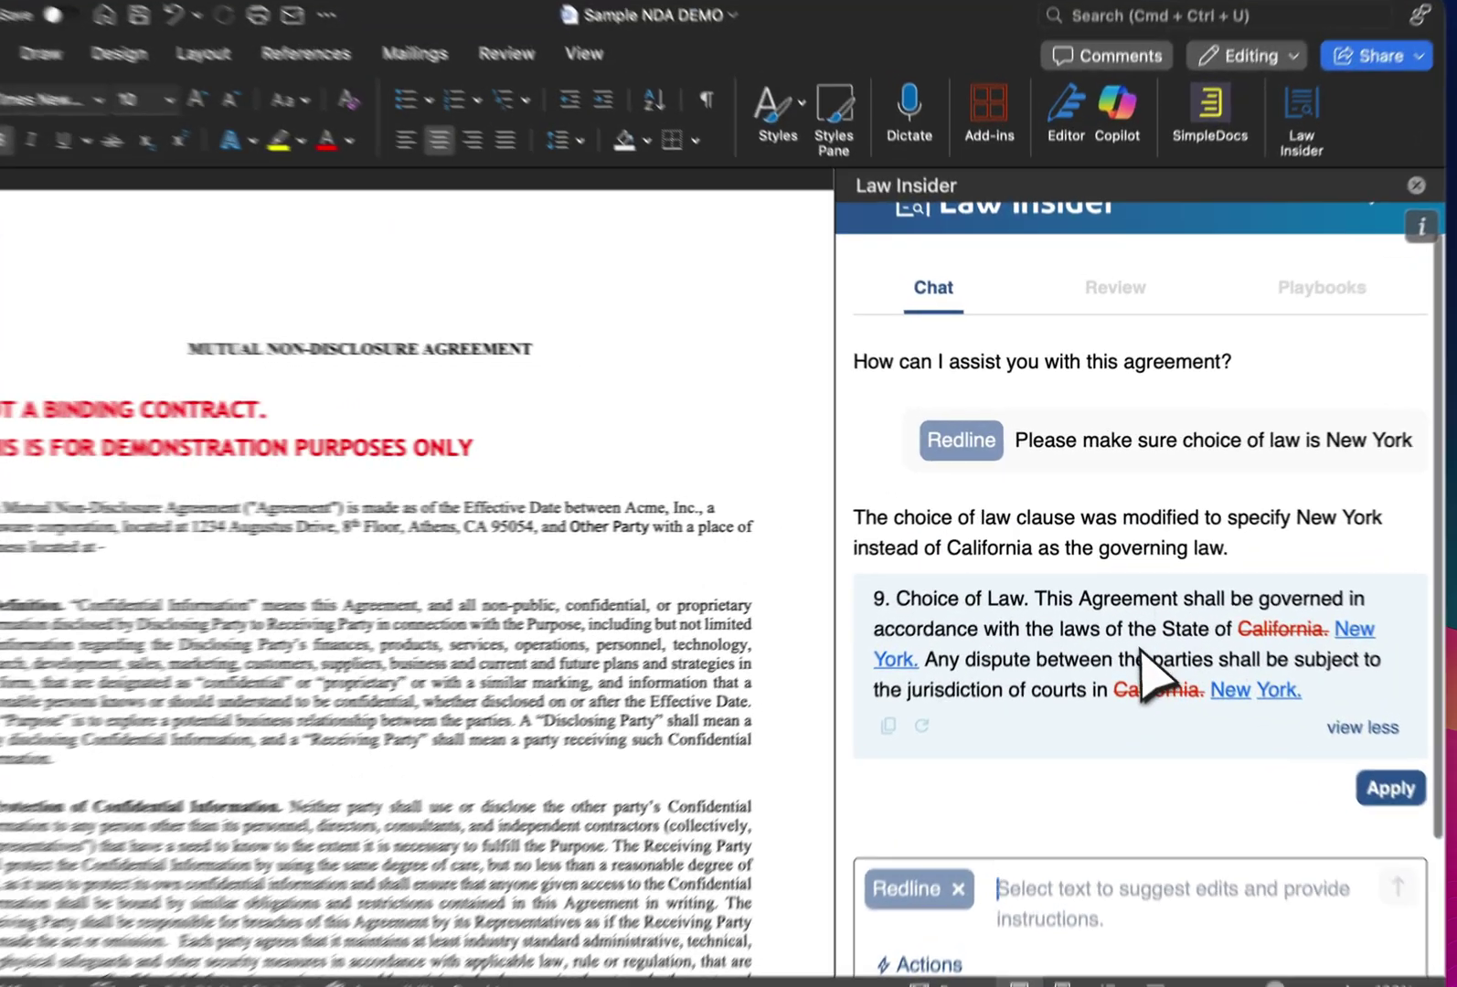
left_click(1139, 649)
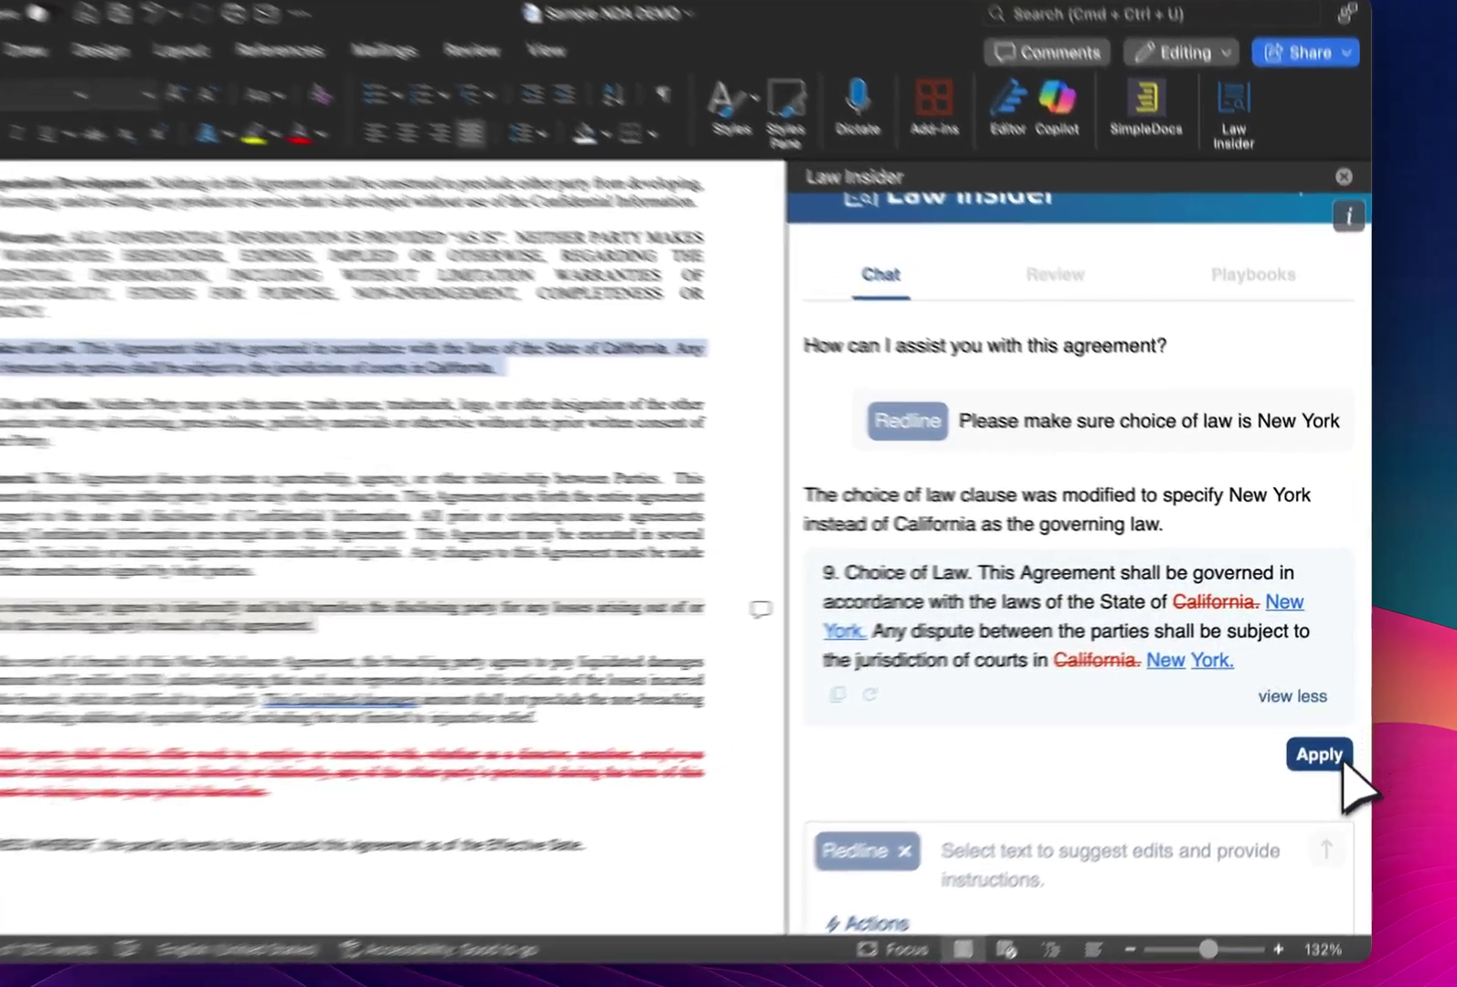
left_click(1333, 727)
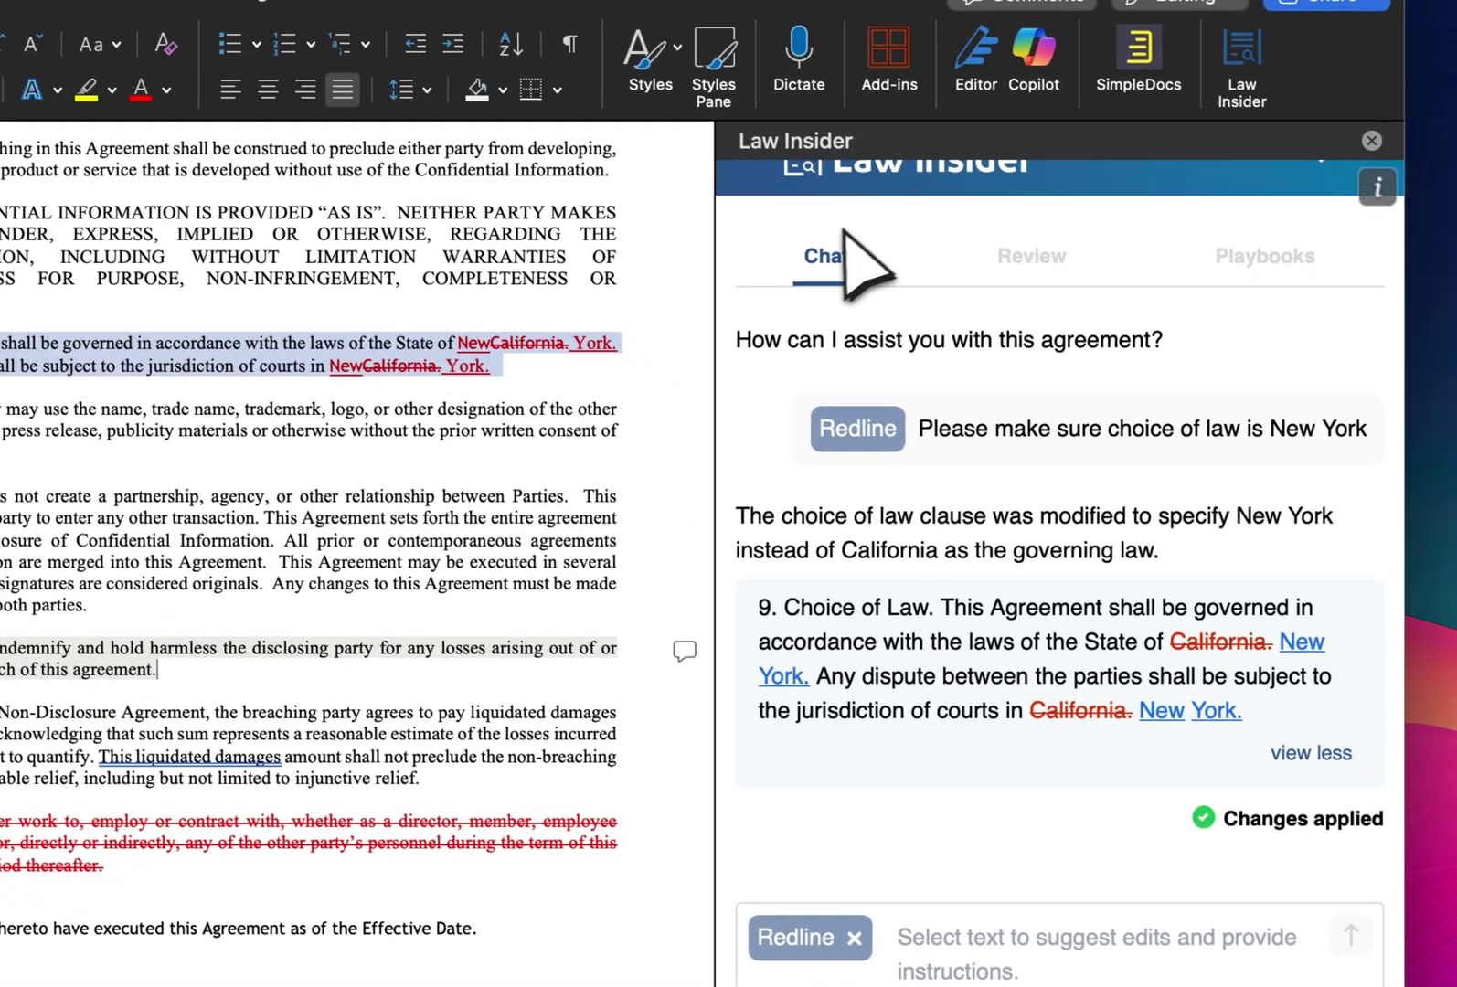
left_click(843, 233)
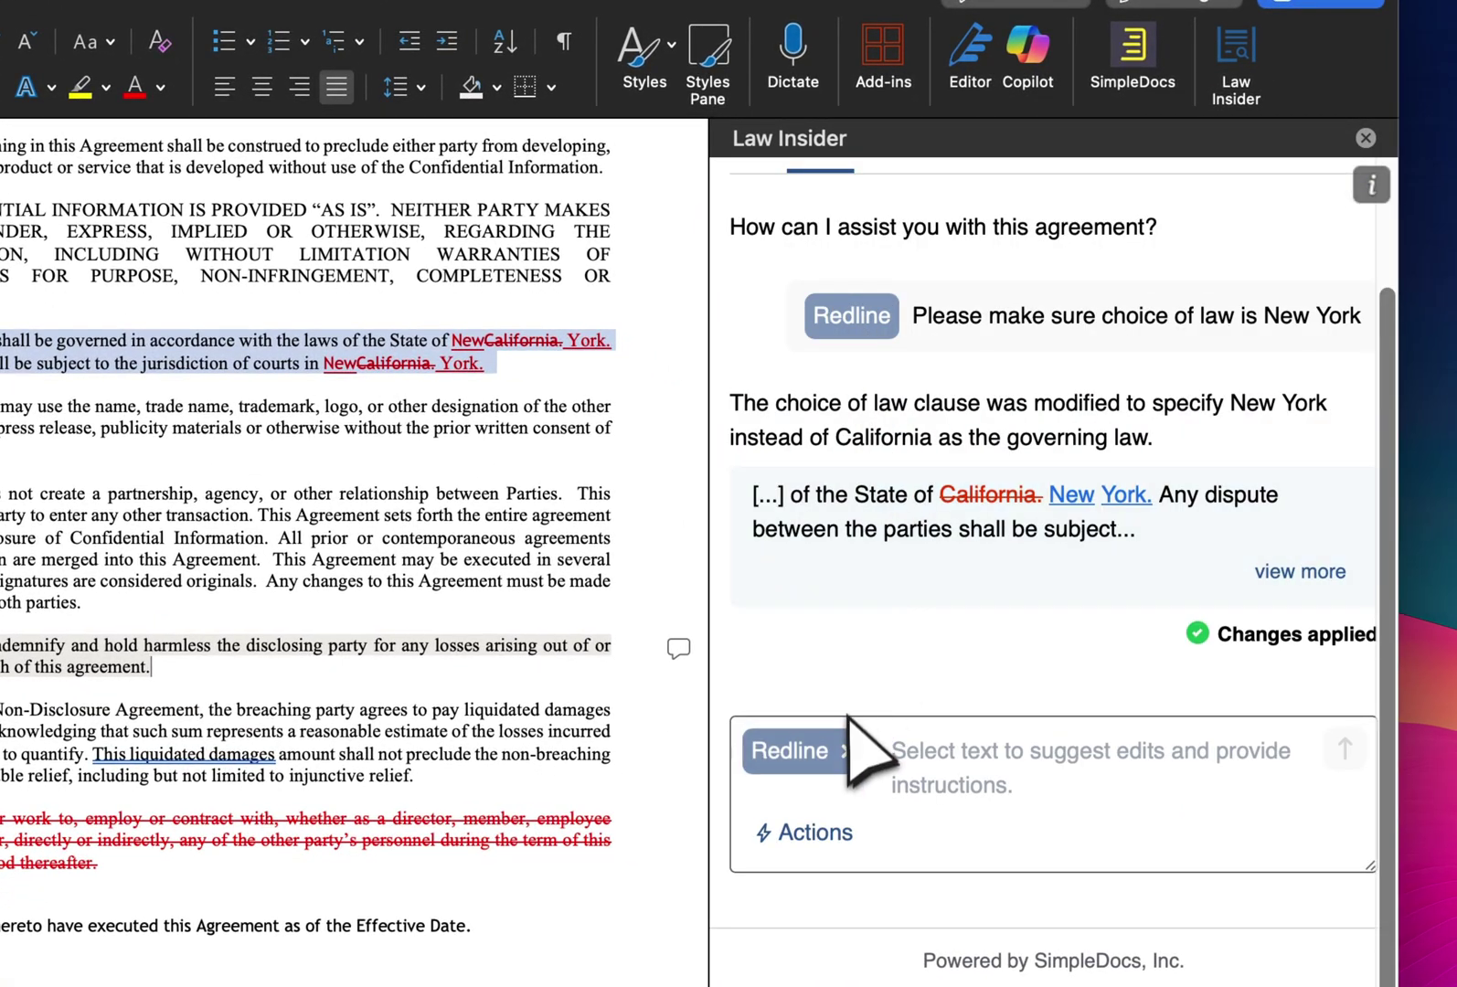
- Switch the assistant from Redline to Draft and submit the request "please add a liquidated provision"
left_click(843, 750)
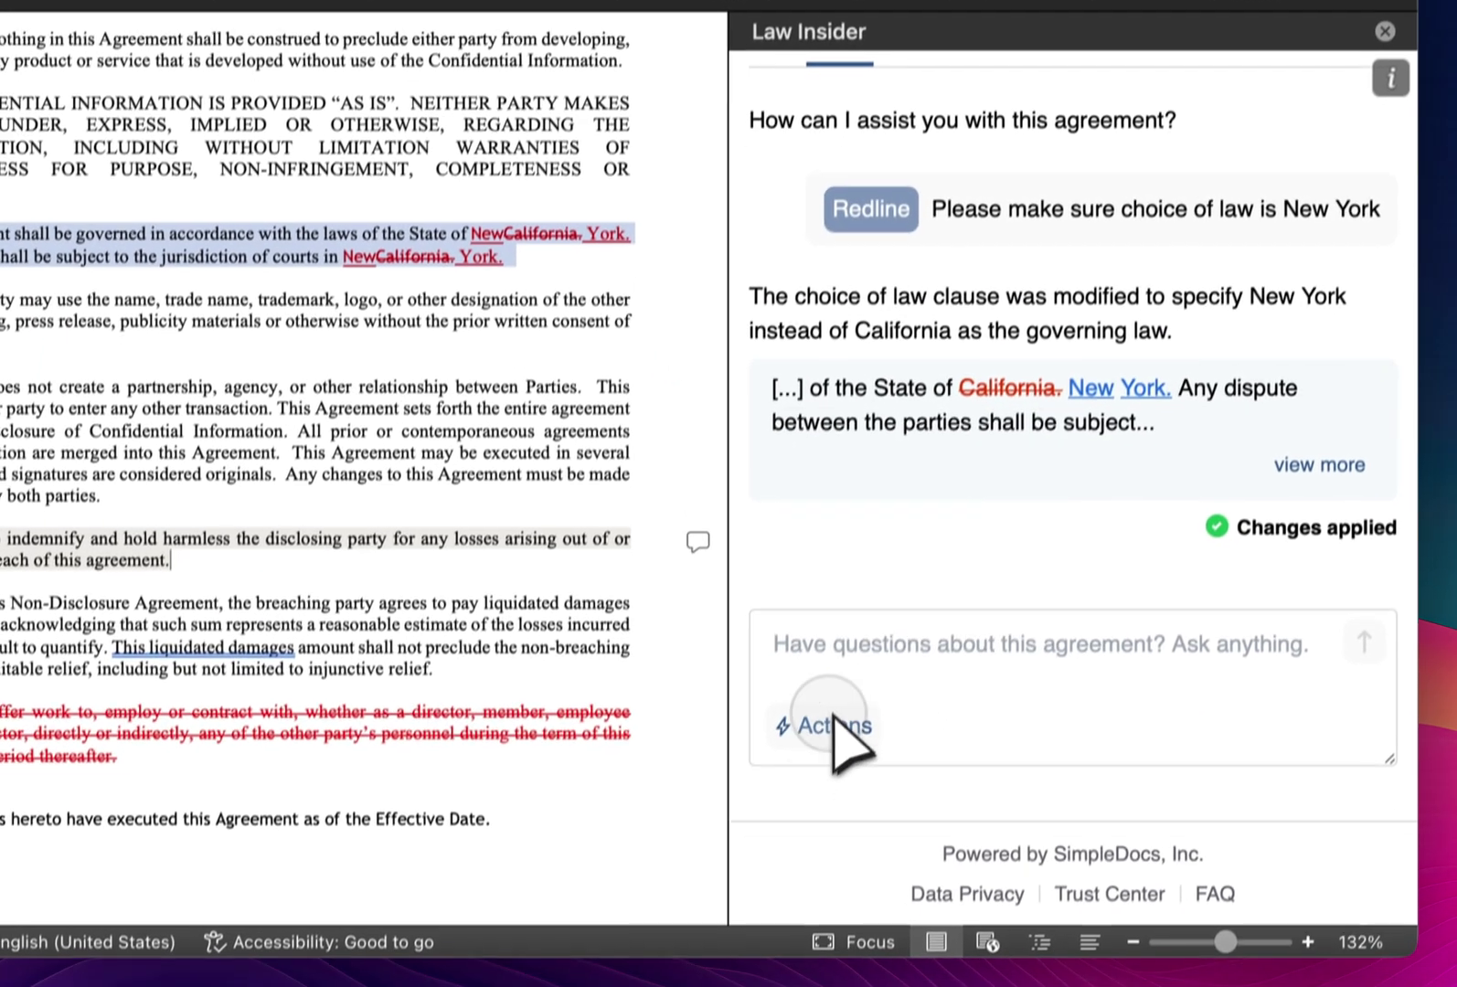
left_click(836, 724)
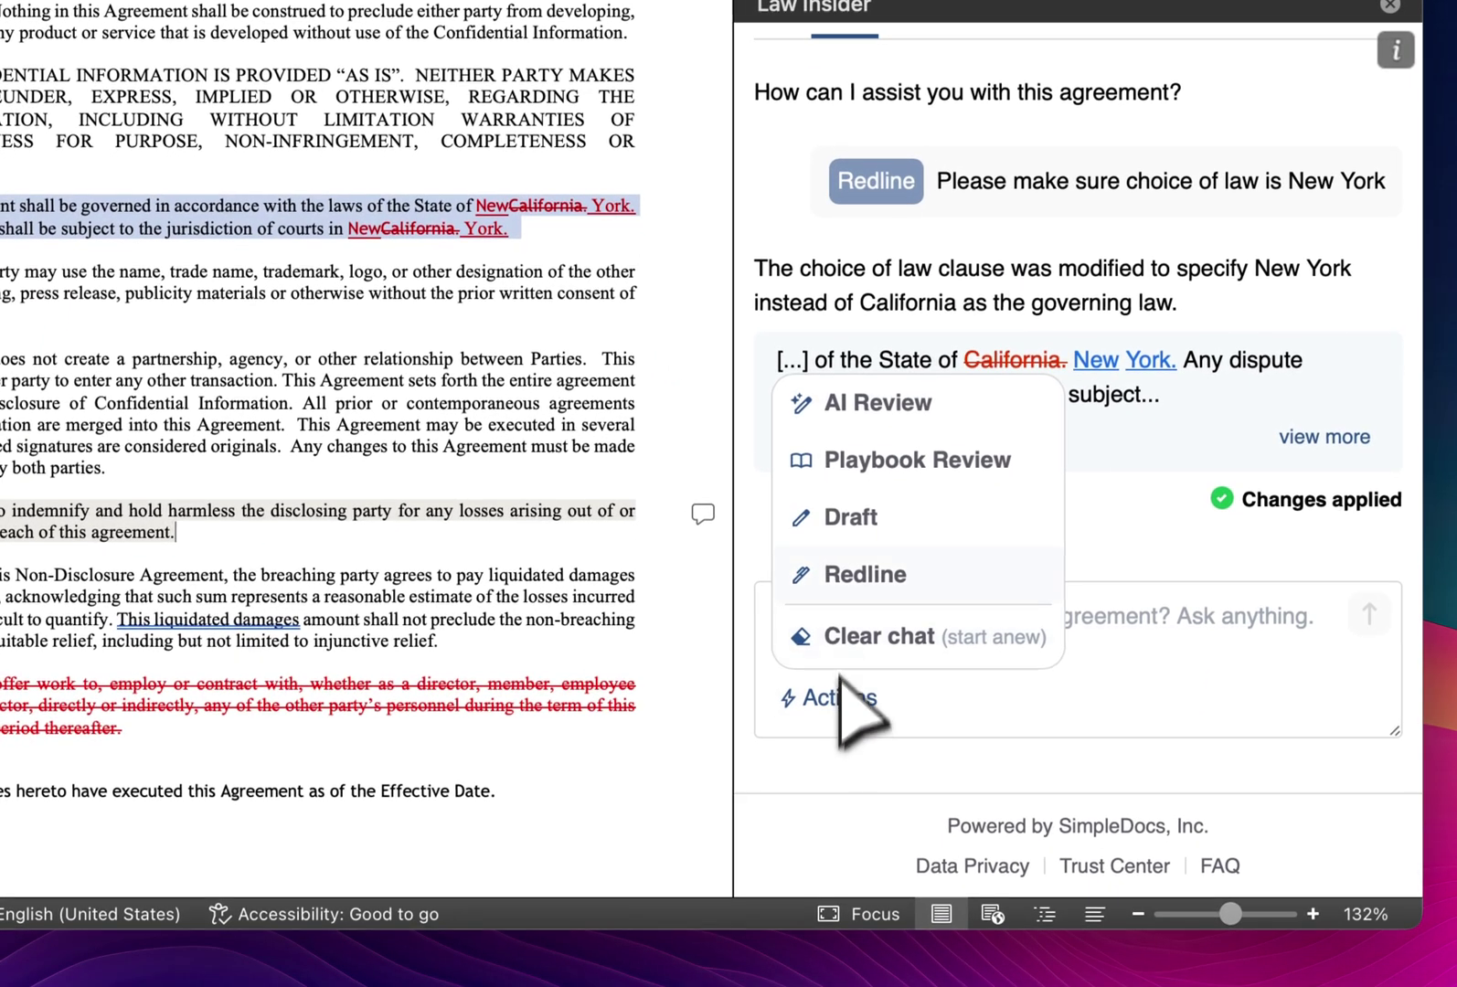
left_click(852, 547)
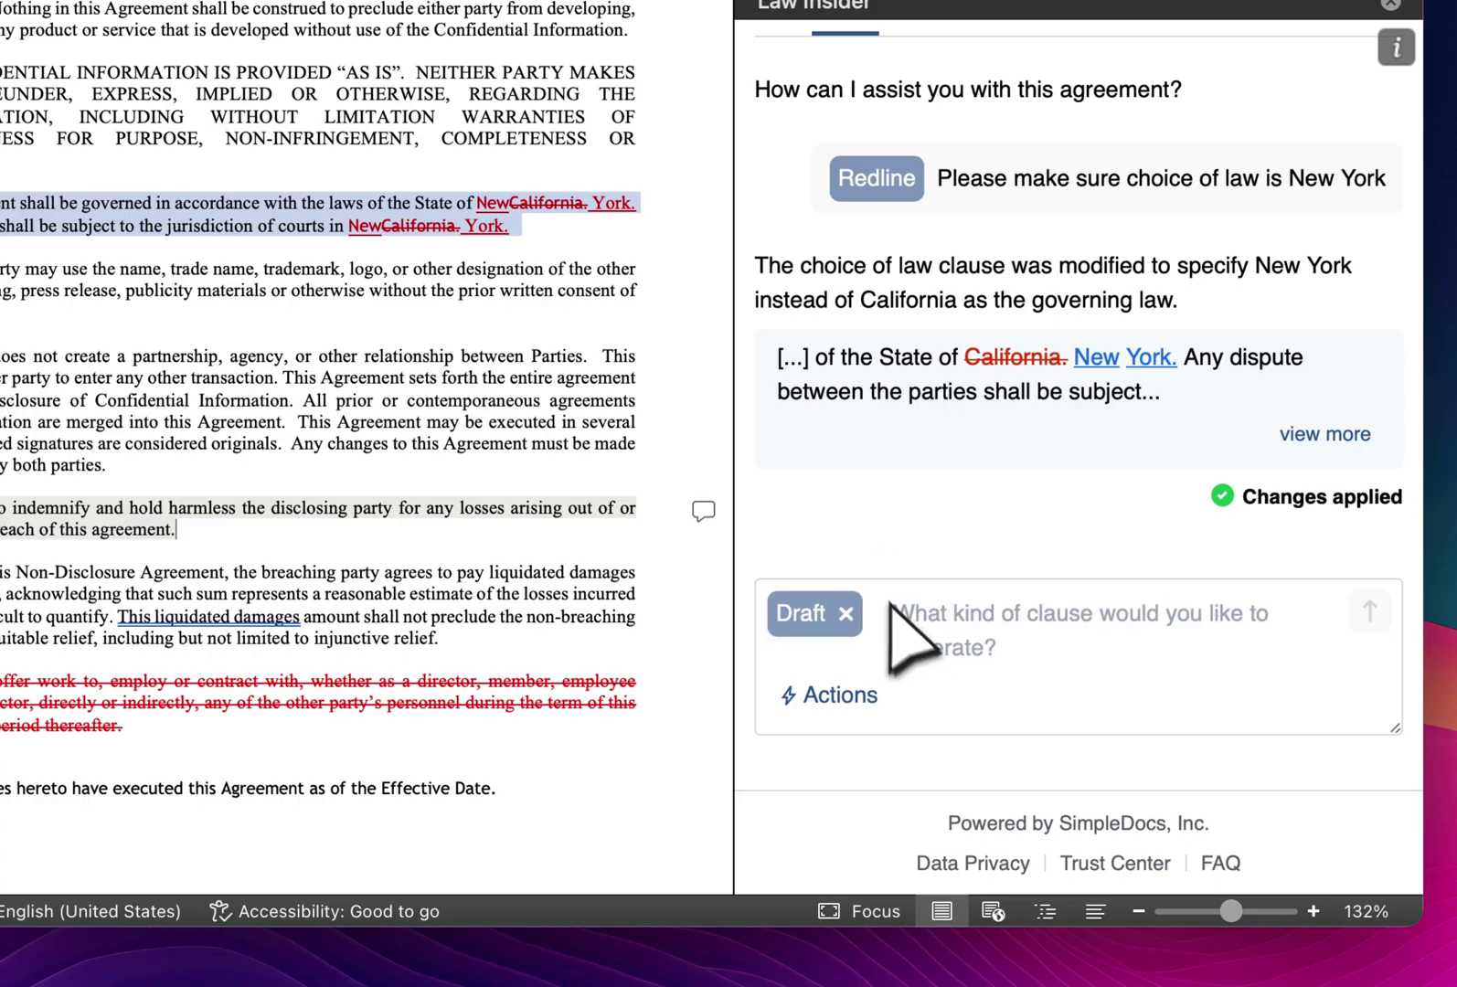
left_click(896, 611)
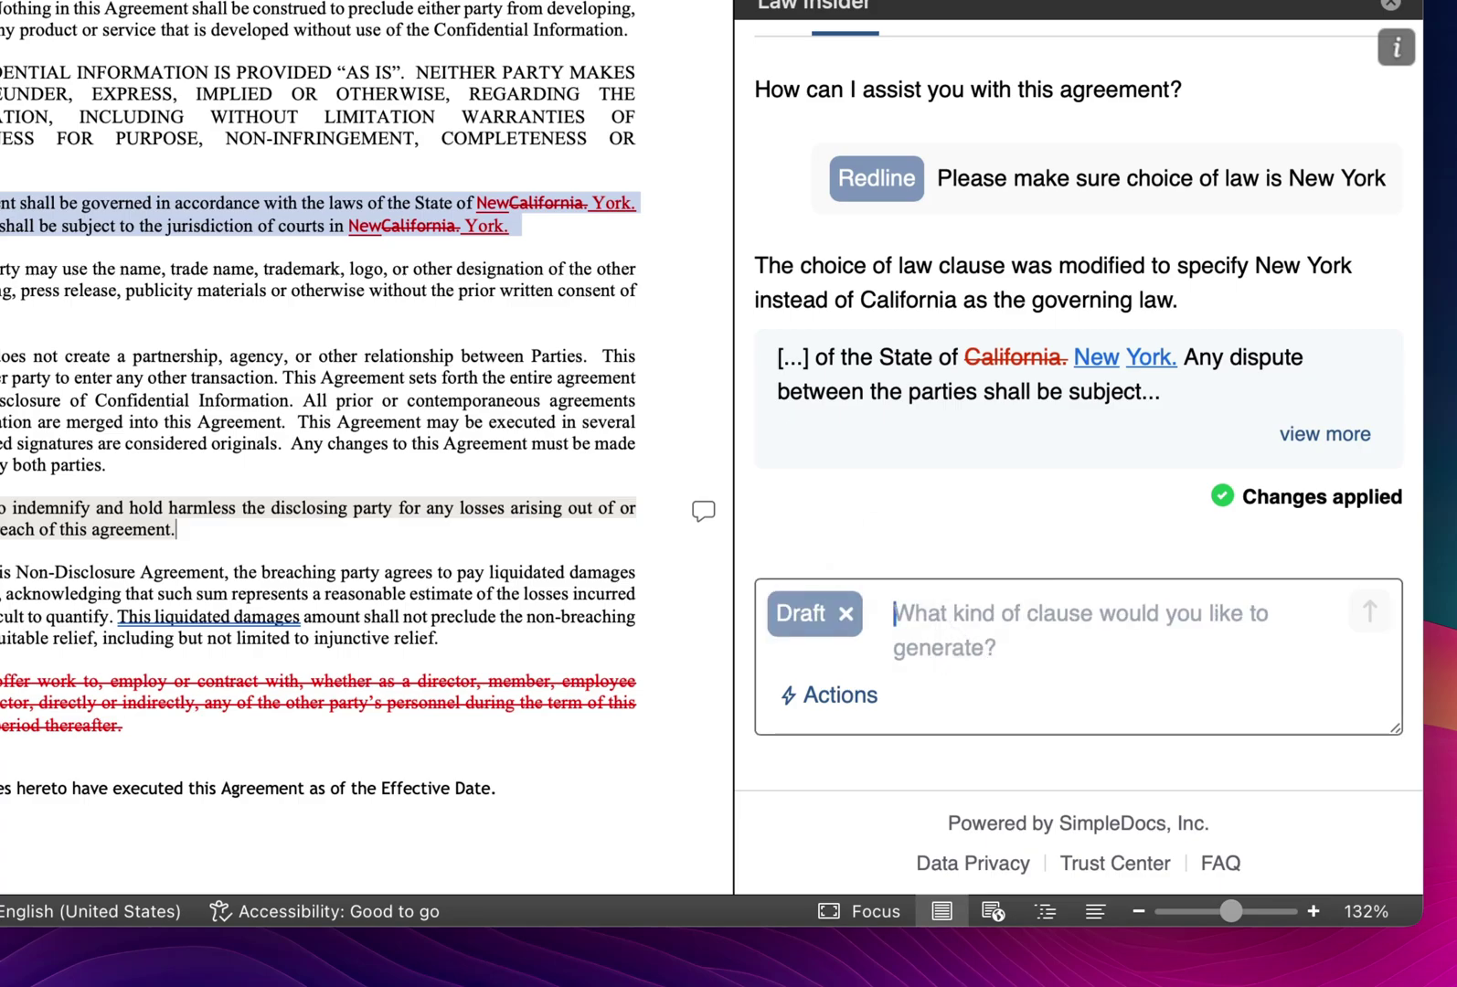
type("please add a liquidated")
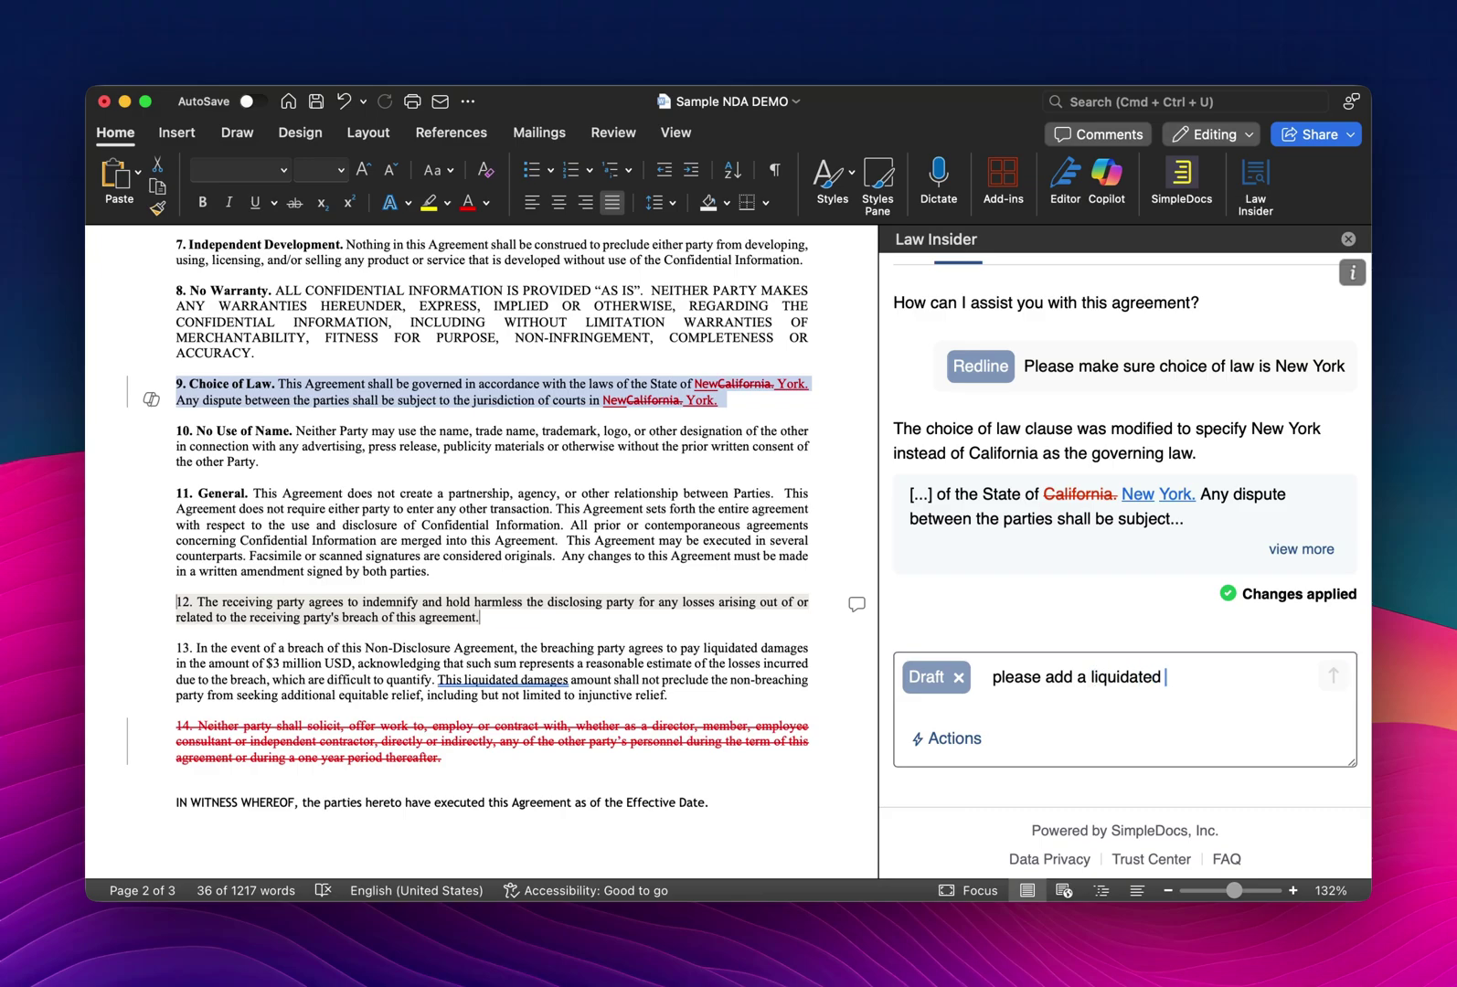
type("i")
key("Return")
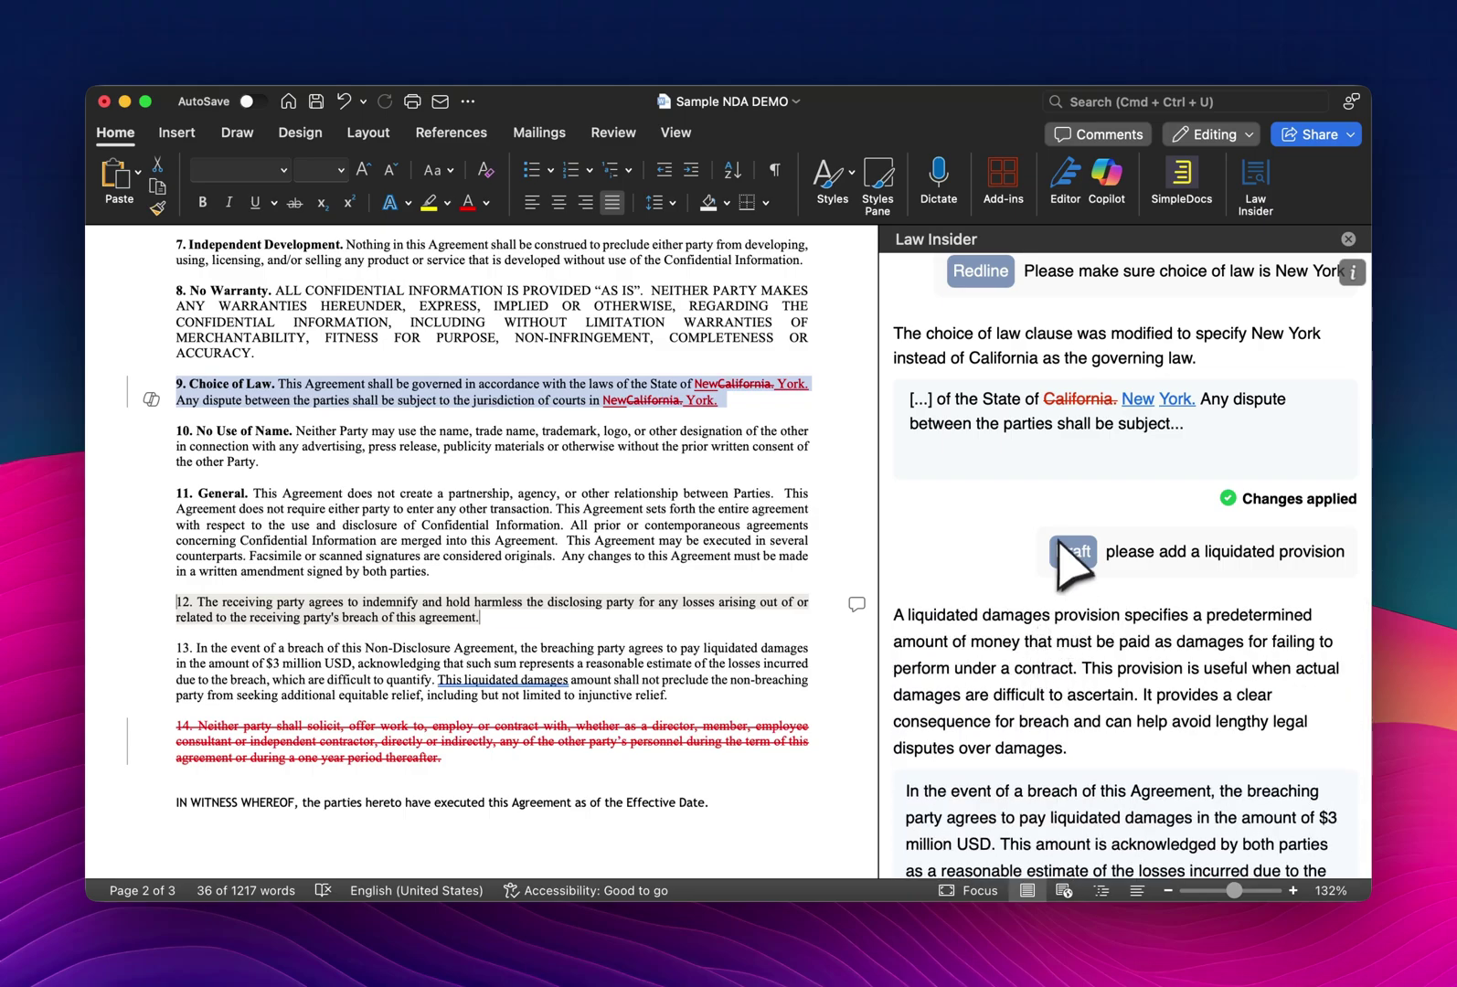
- Read the drafted liquidated damages clause and submit the follow-up Draft request "please change to 2 million"
scroll(1050, 559, "down", 3)
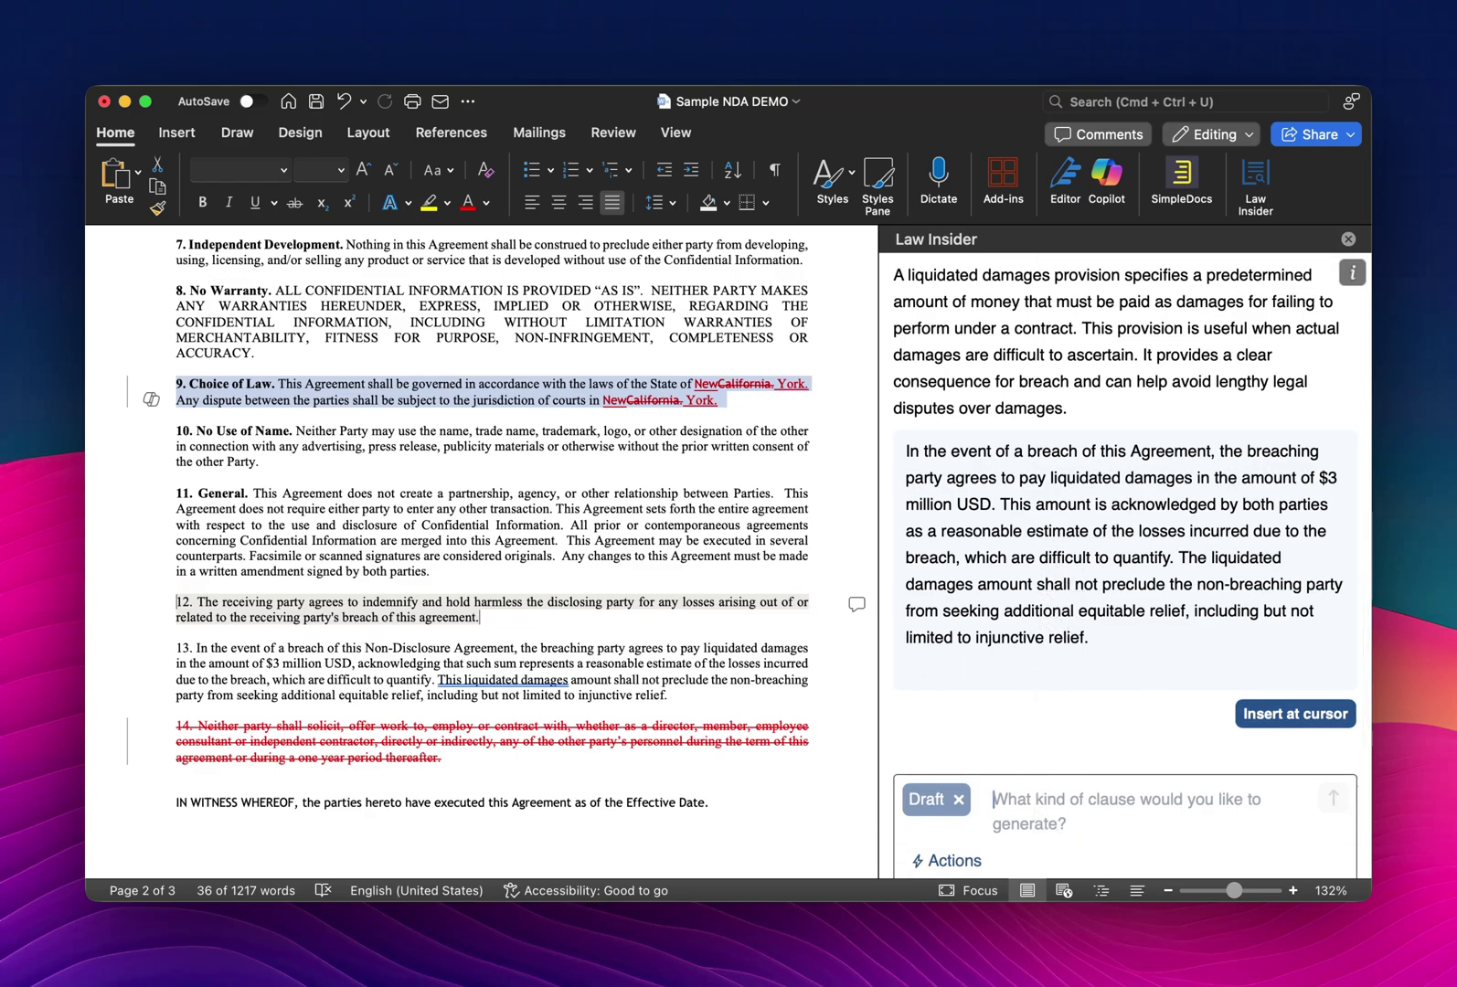
type("please change to 2 million")
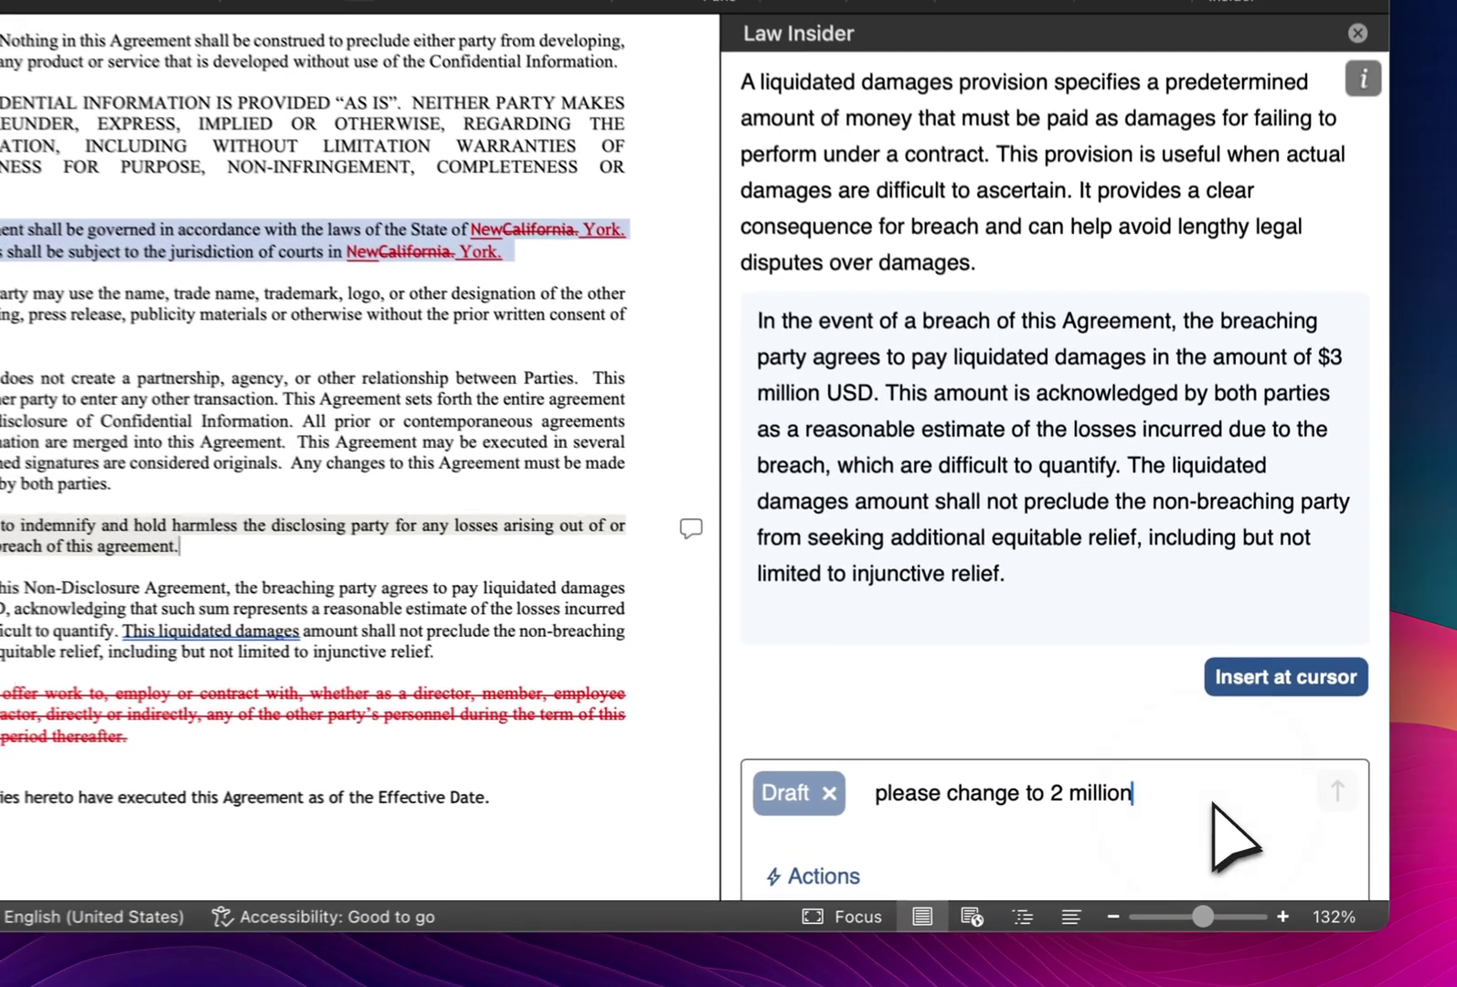
key("Return")
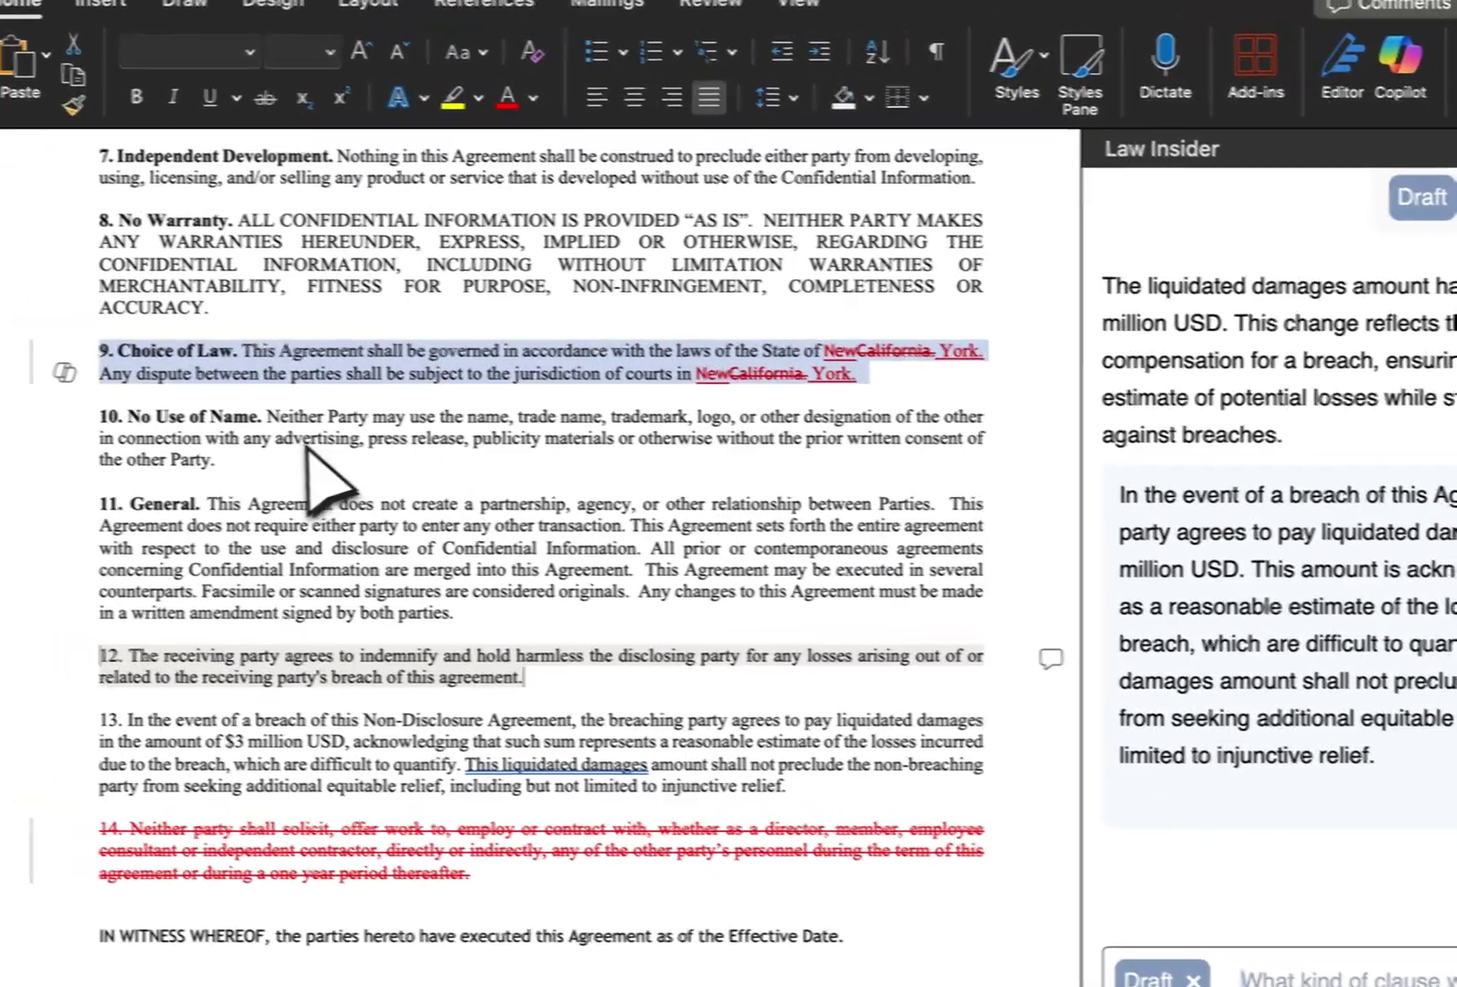
- Add a blank line after clause 10, No Use of Name, and insert the revised $2 million liquidated damages clause there
left_click(306, 452)
key("Return")
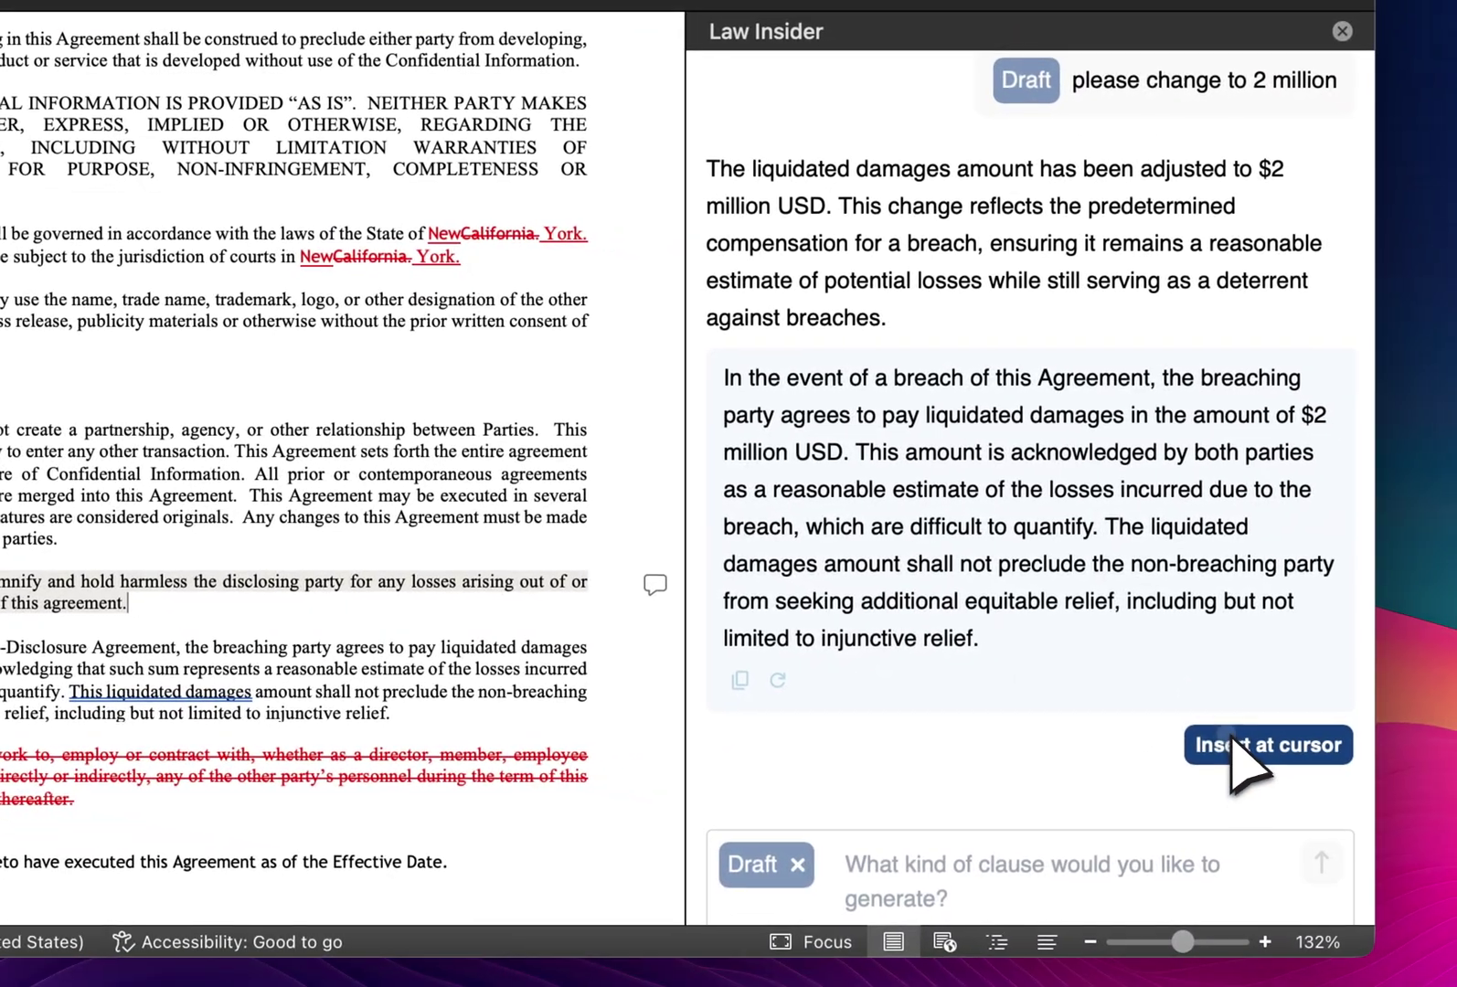
left_click(1243, 745)
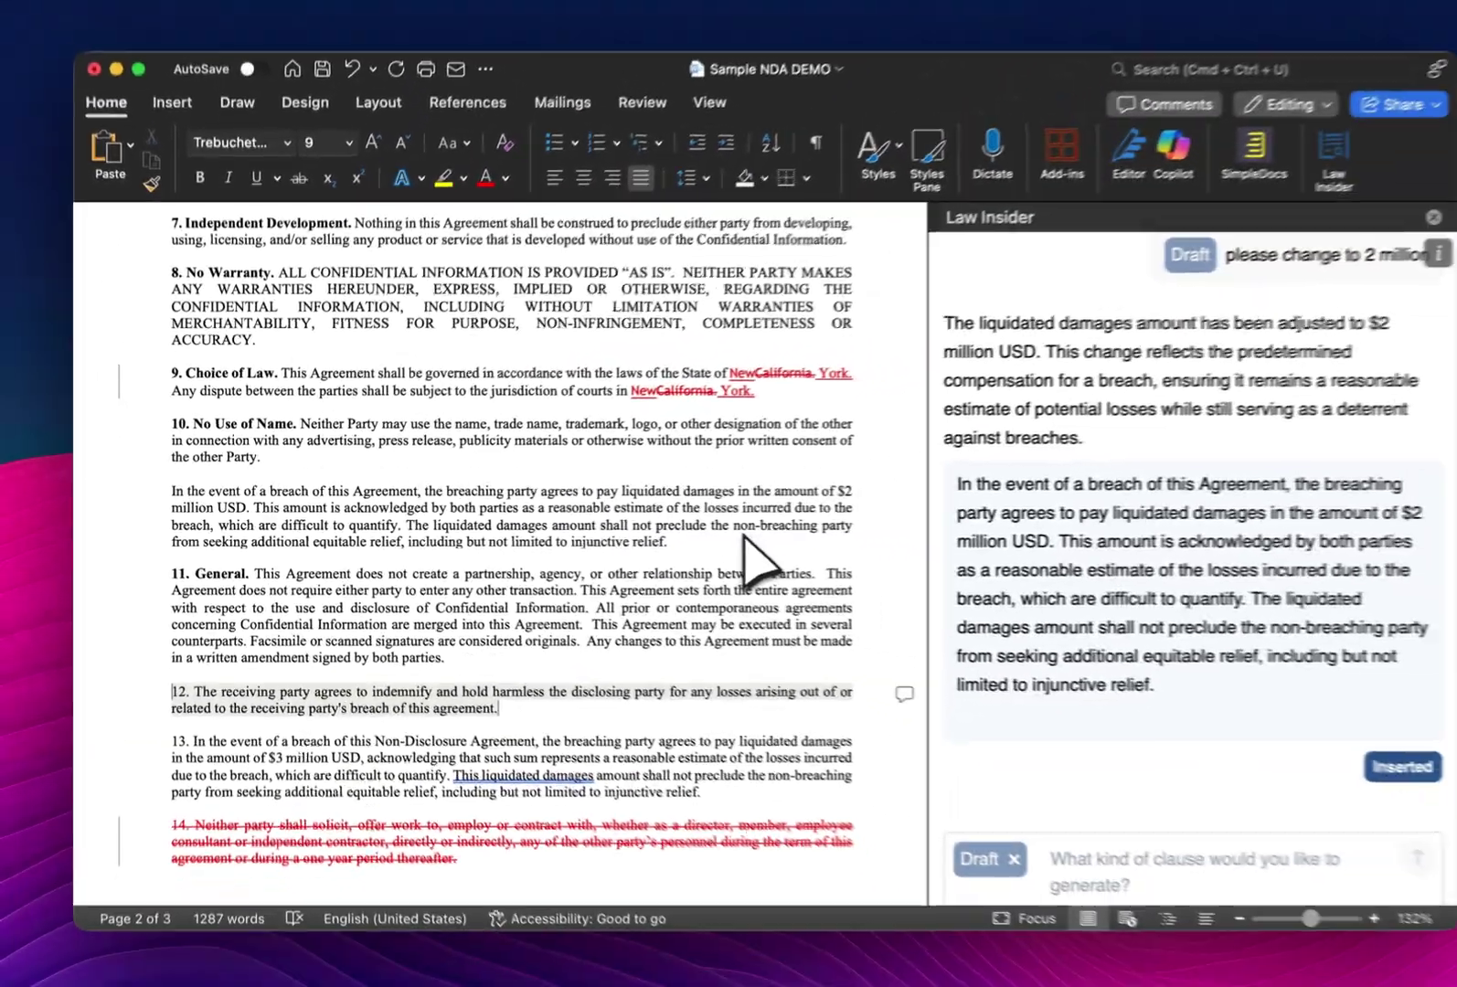
- Leave Draft mode and ask the assistant "Please summarize any risks in this NDA"
scroll(1042, 585, "down", 5)
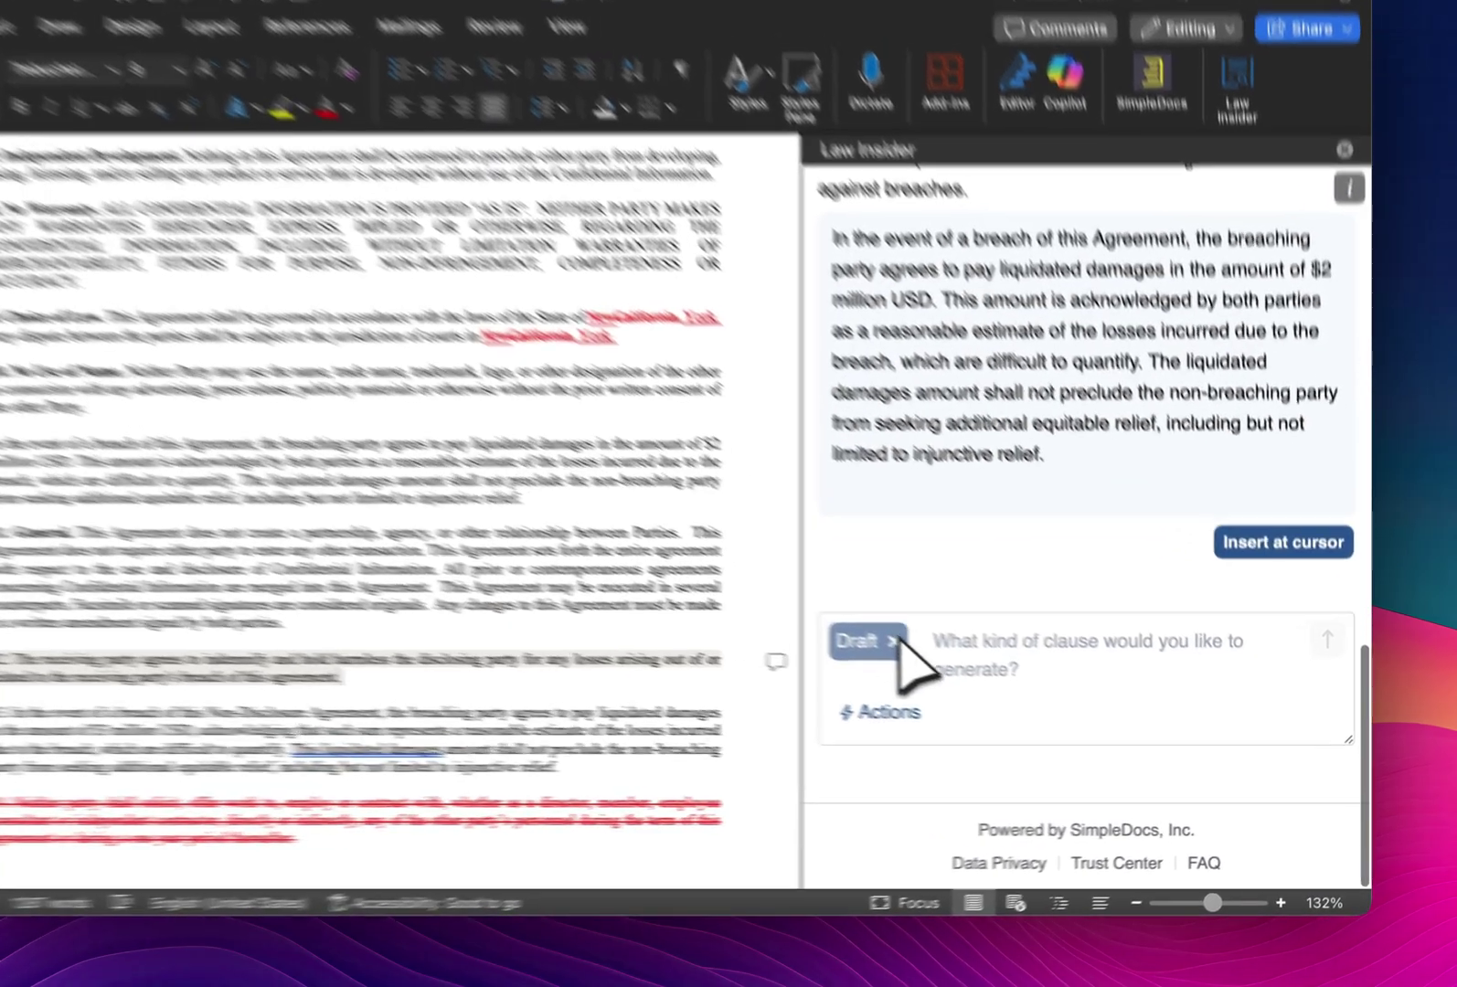
left_click(958, 663)
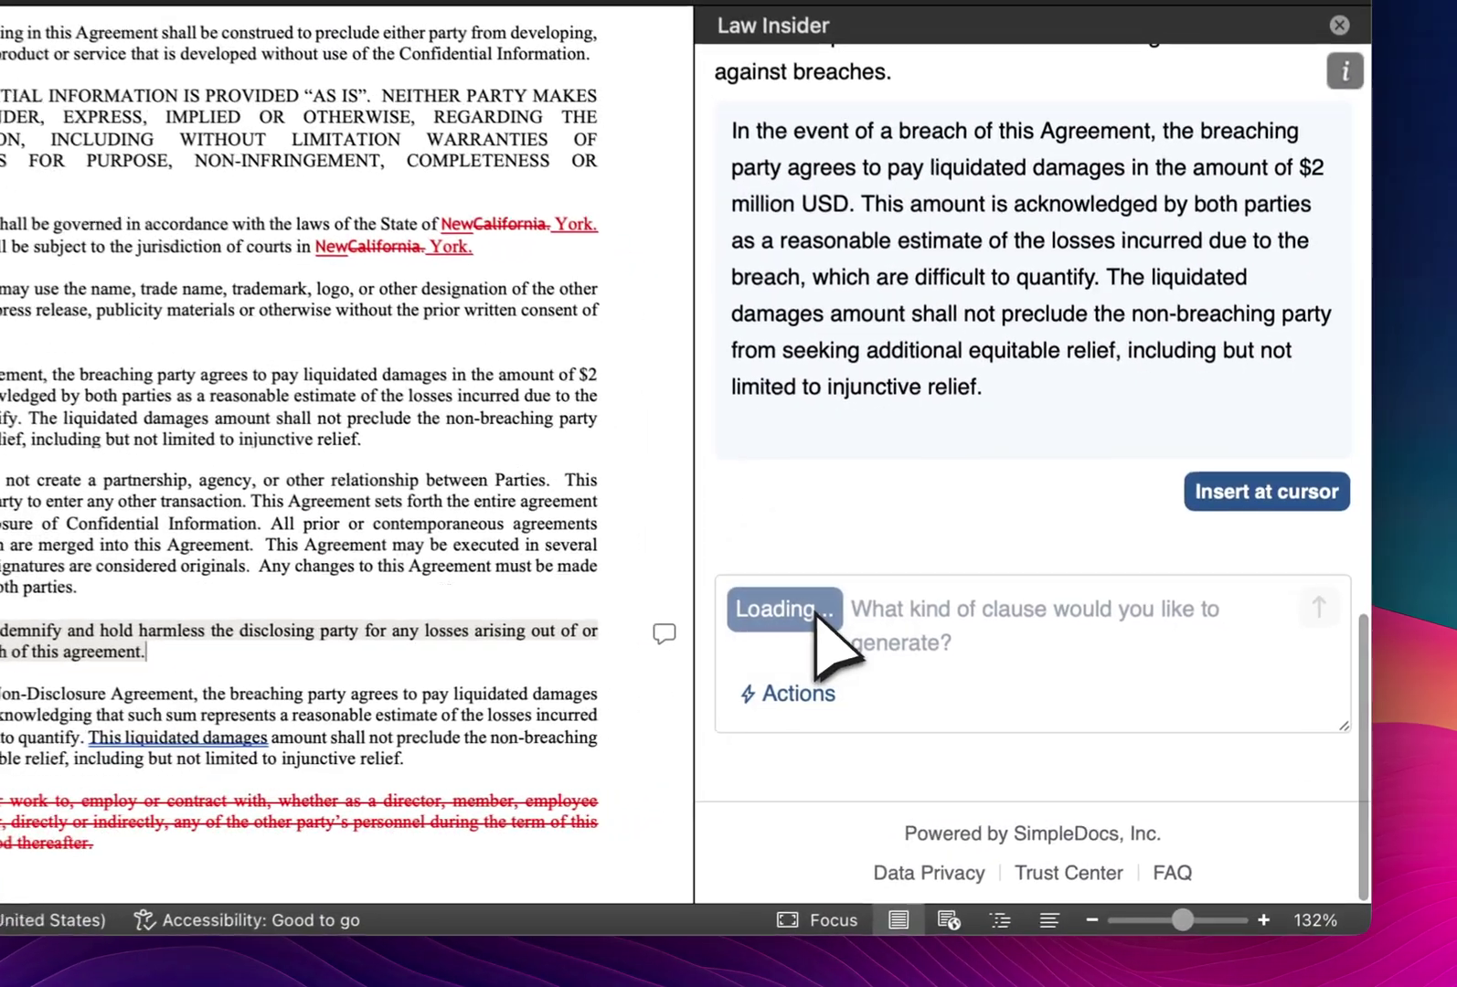
left_click(782, 692)
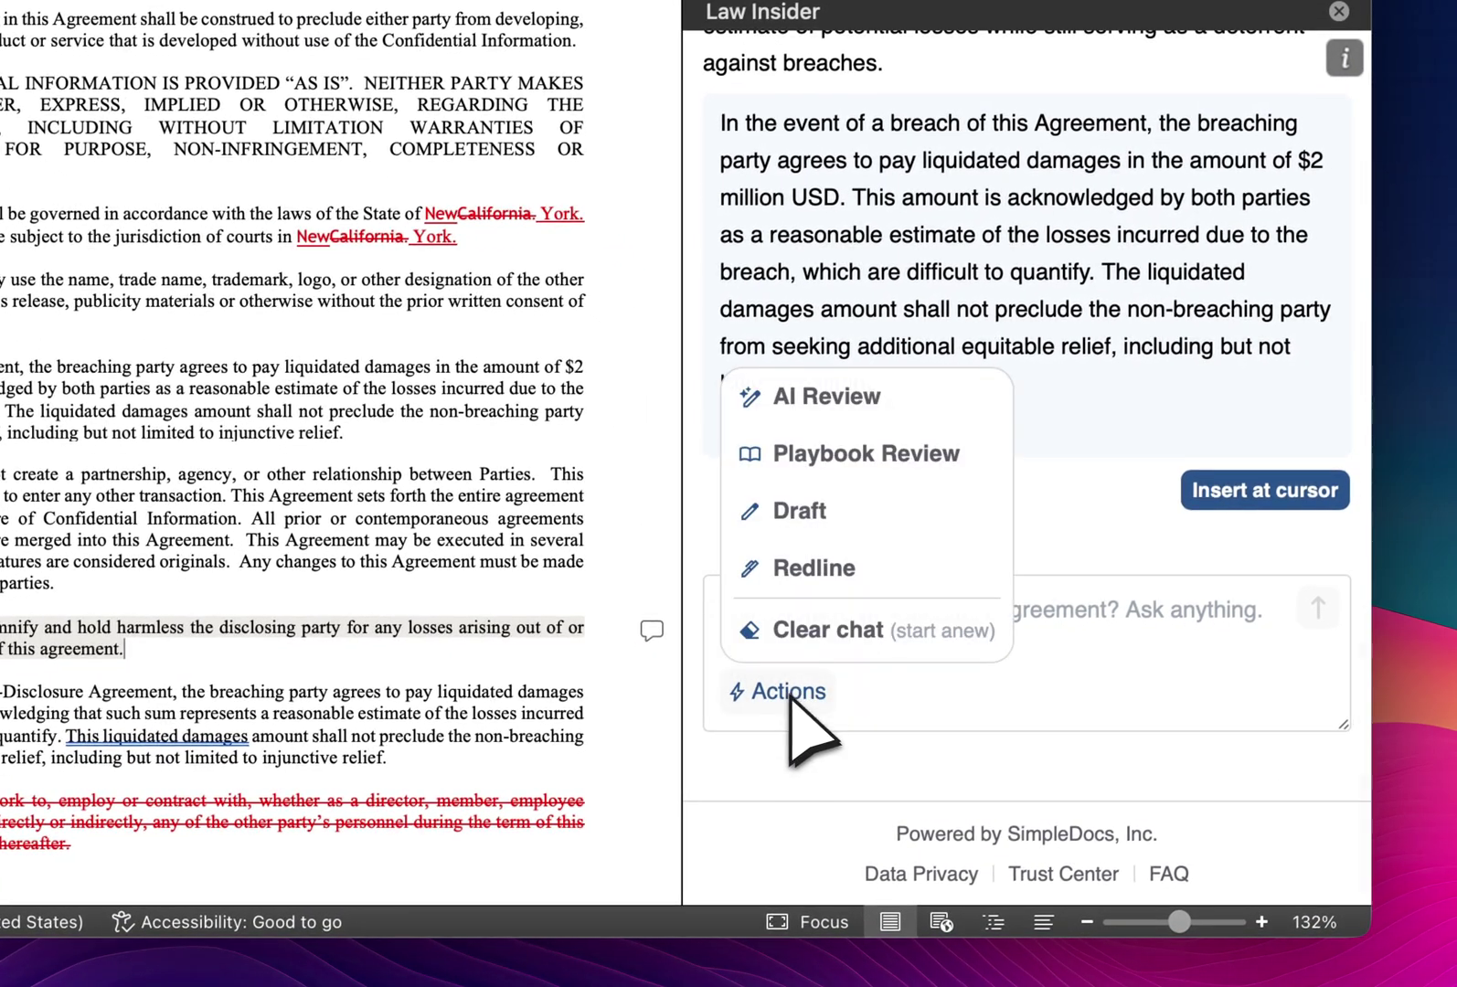
left_click(1138, 639)
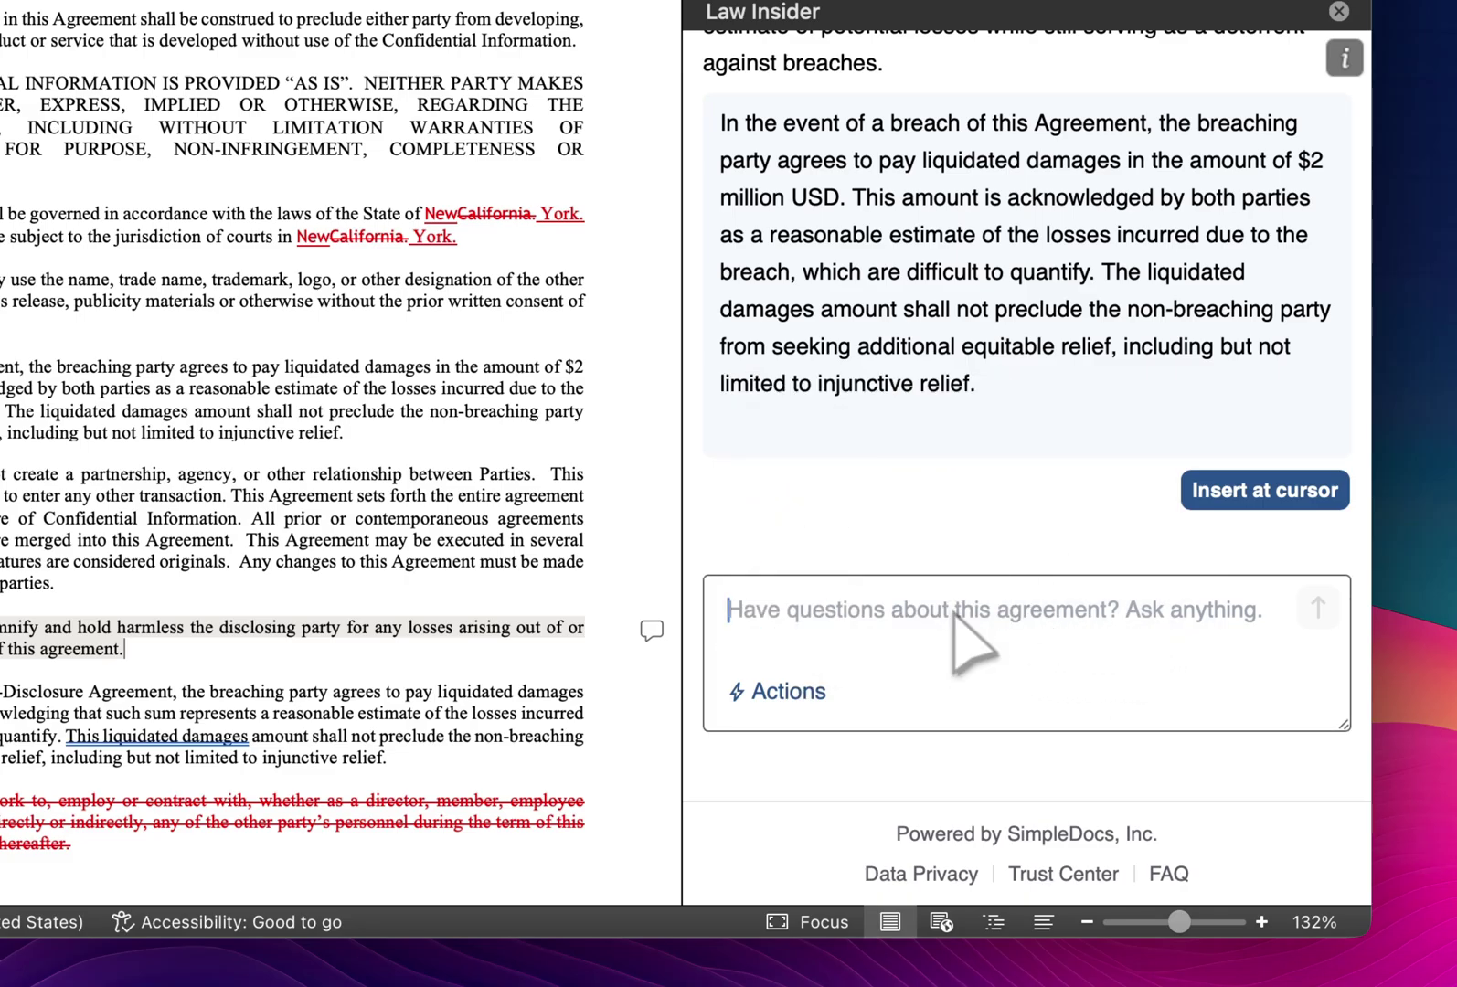
type("Please summari")
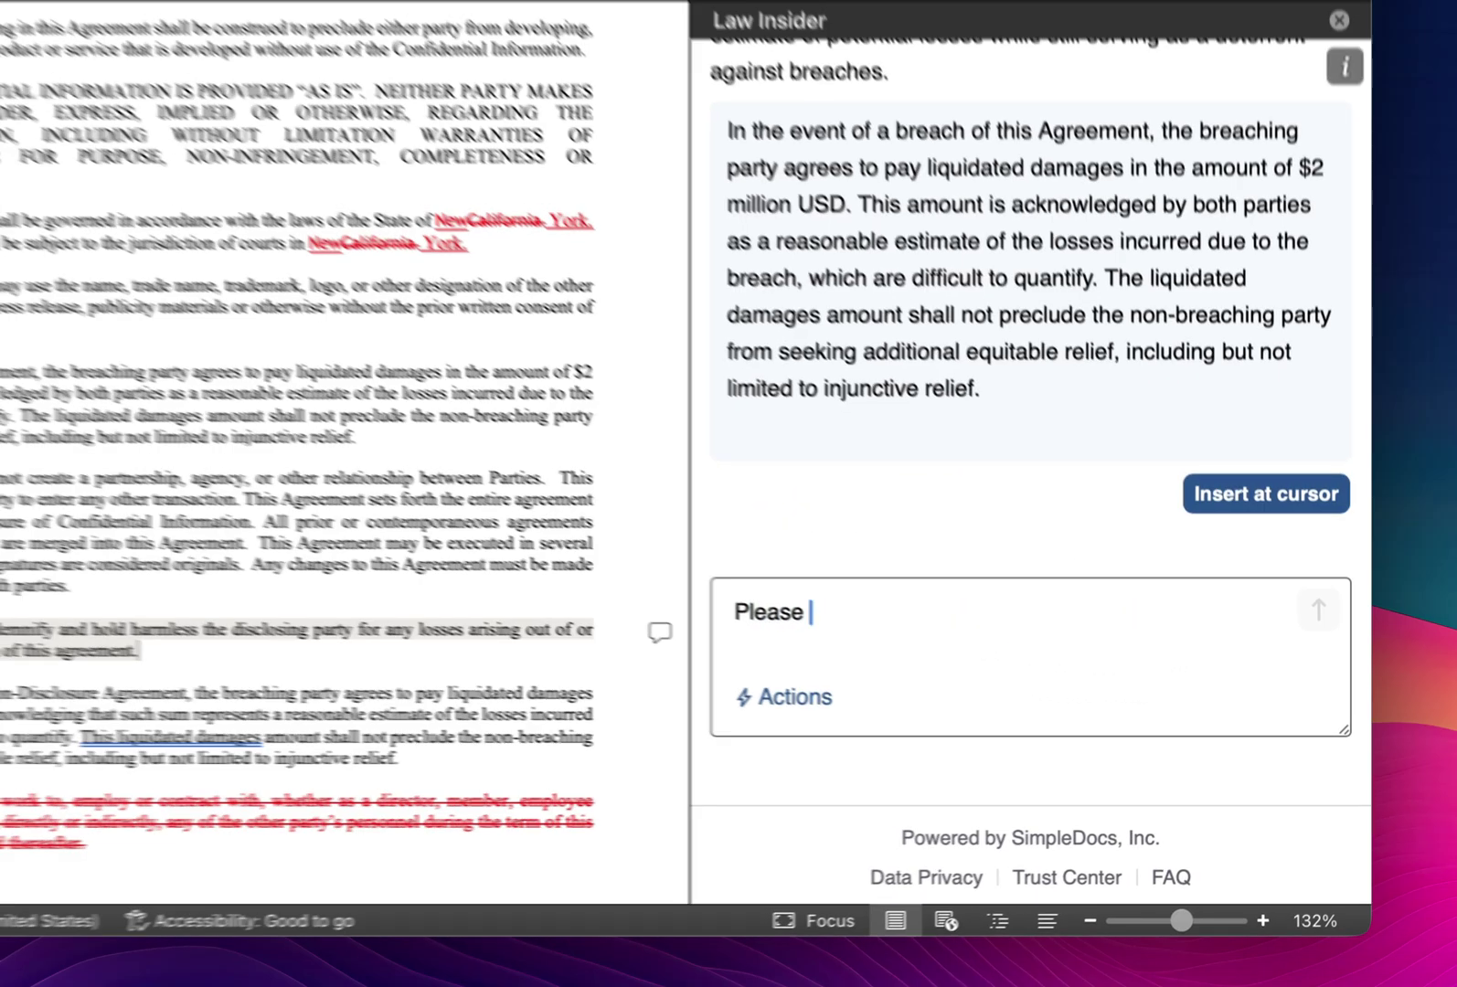
type("ze any risks in this NDA")
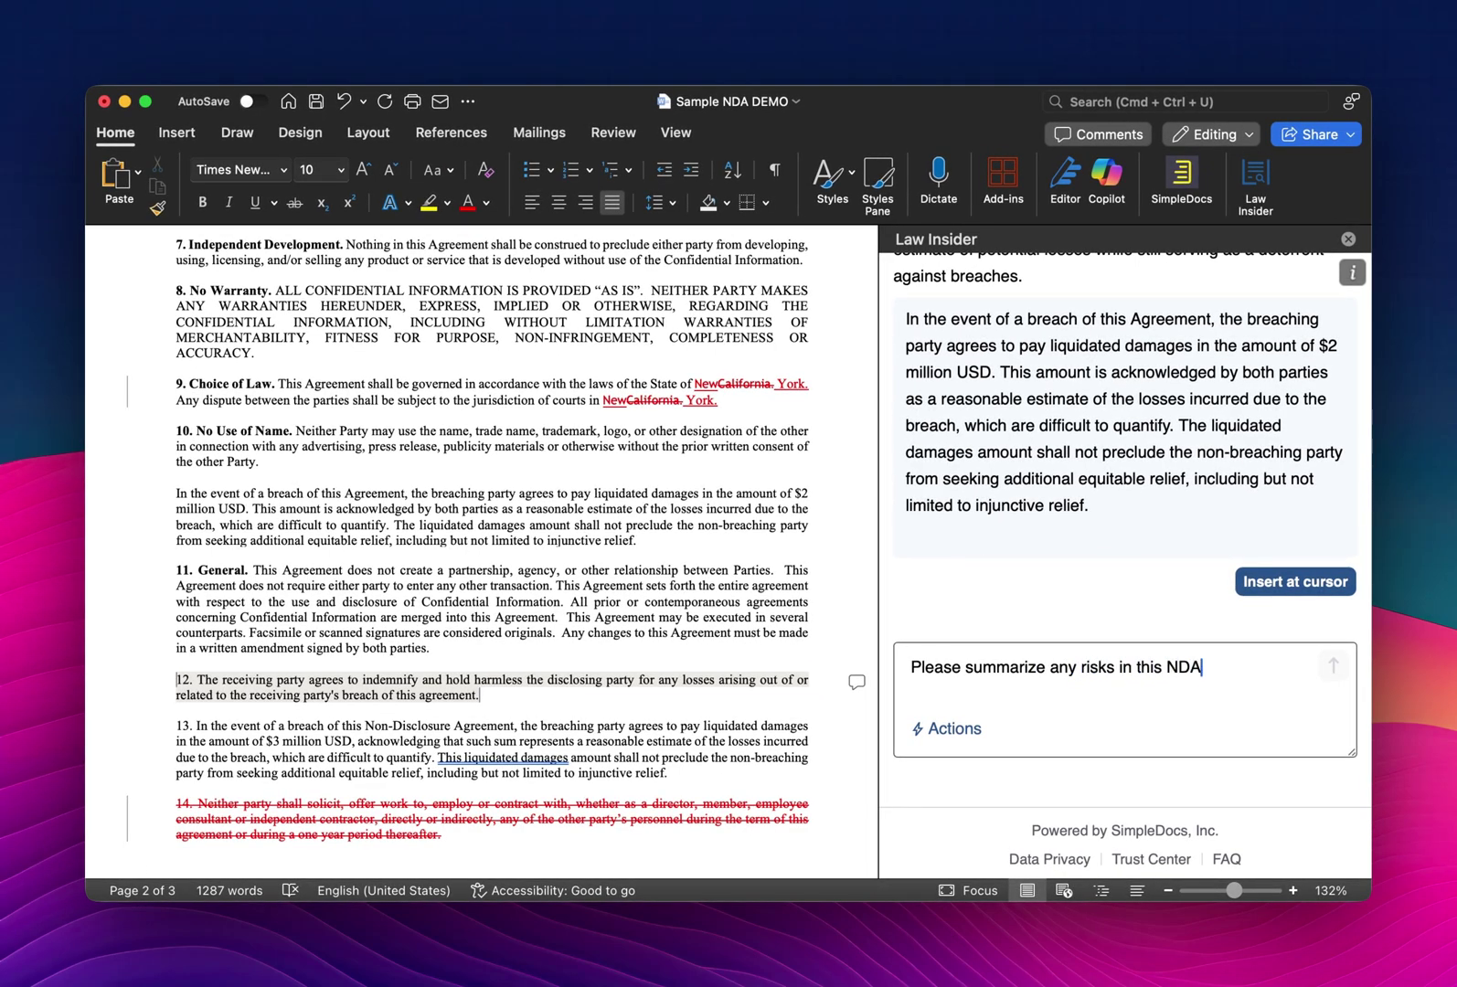
key("Return")
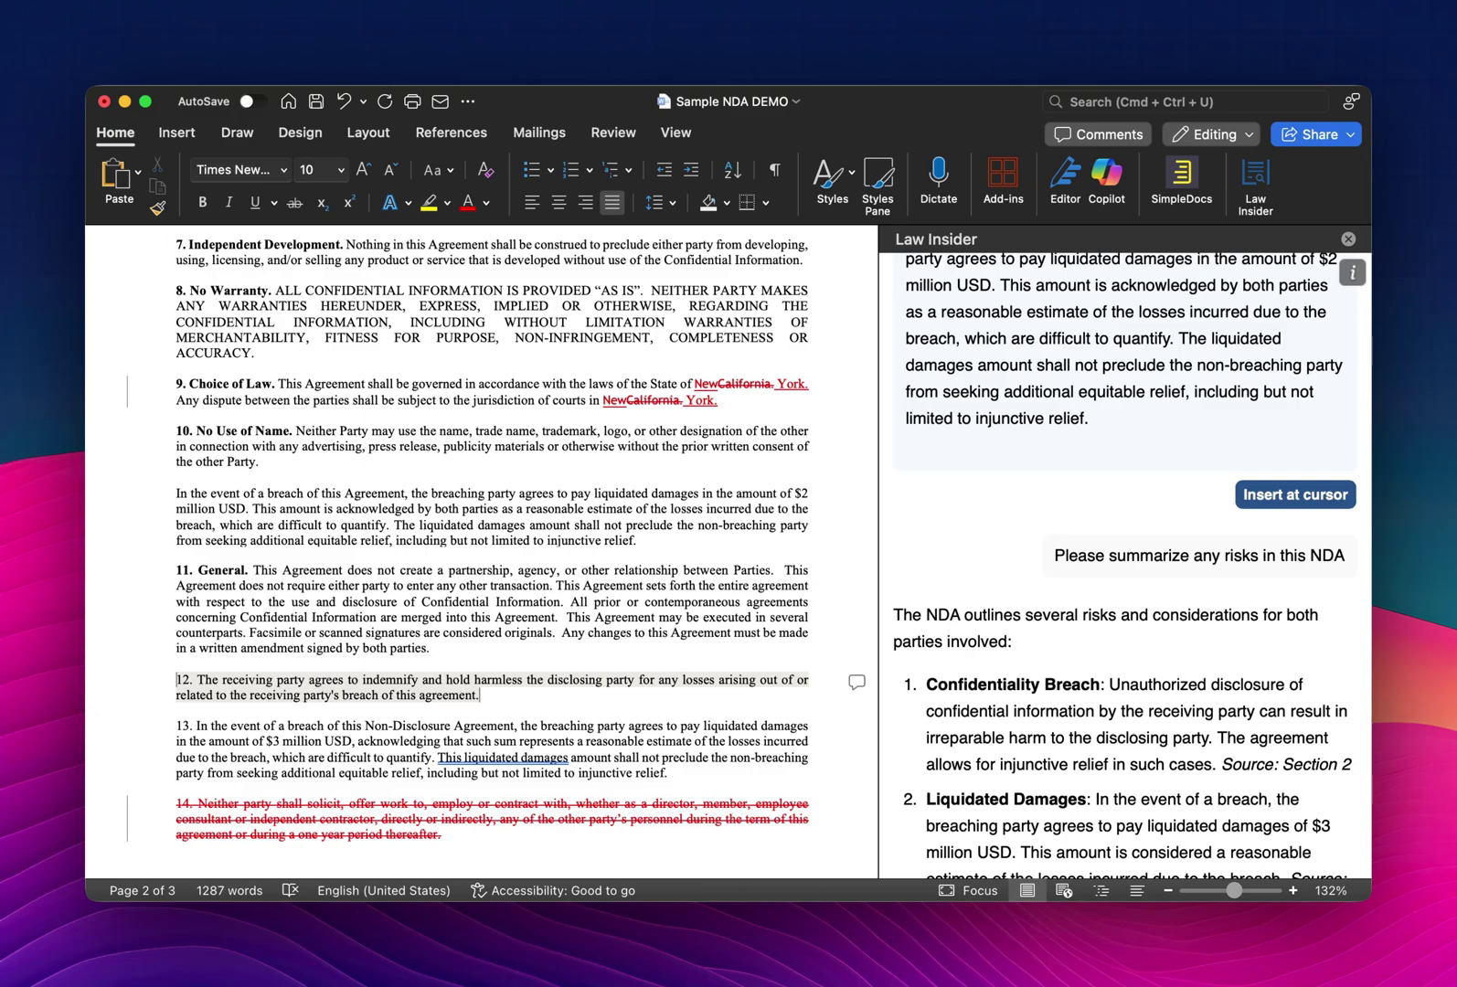
- Read through the assistant's full summary of the NDA's risks and their source sections
scroll(1106, 608, "down", 3)
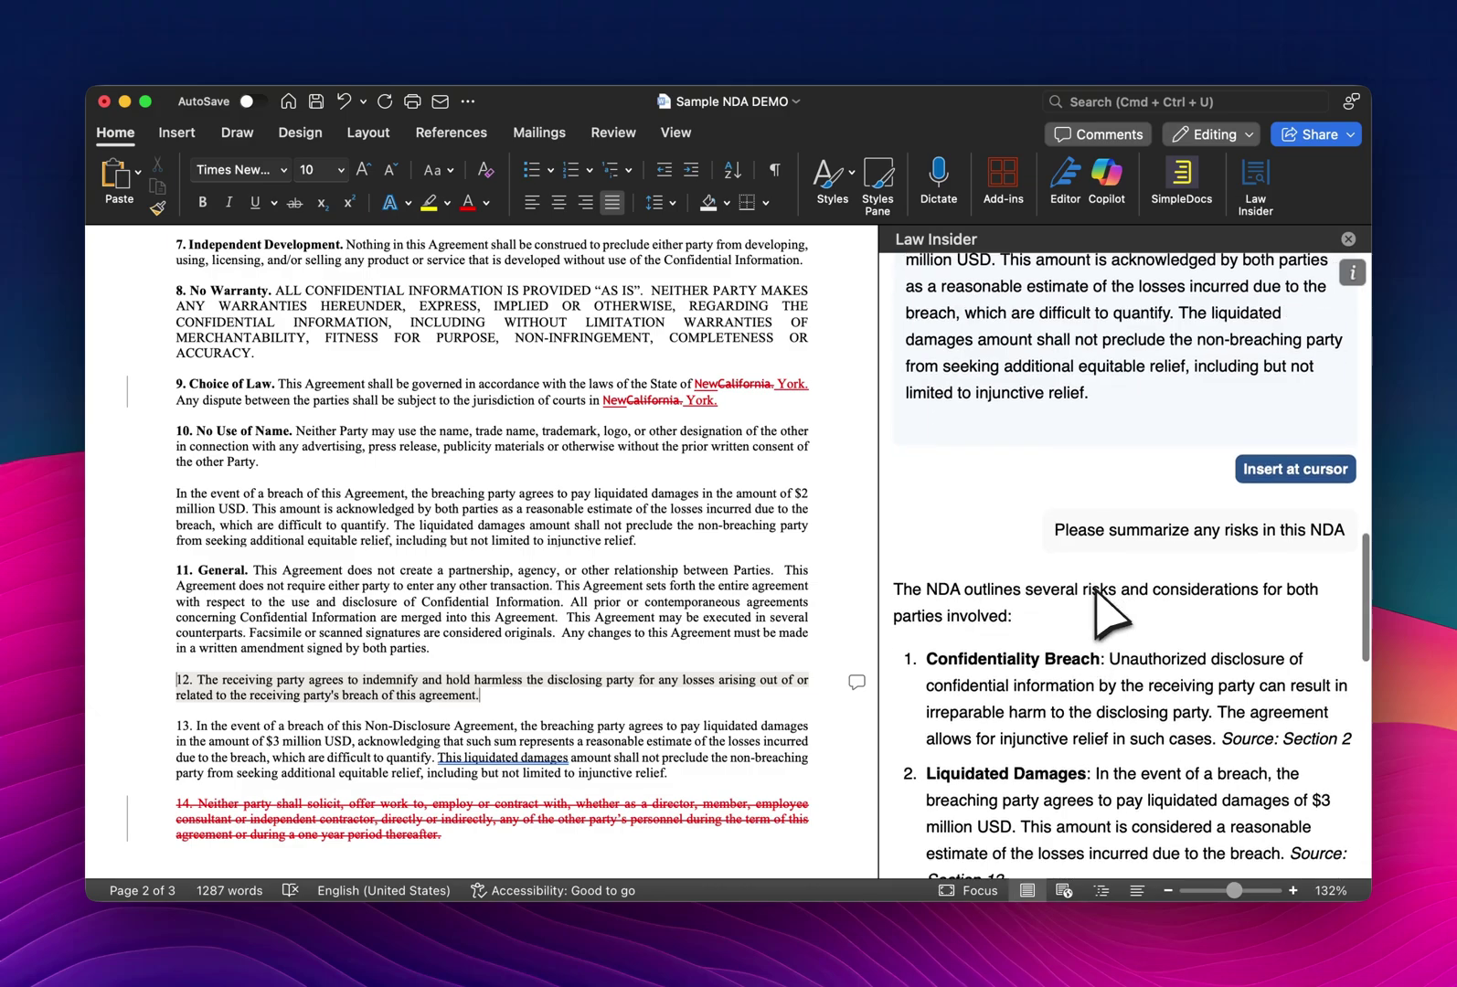
scroll(1106, 611, "down", 5)
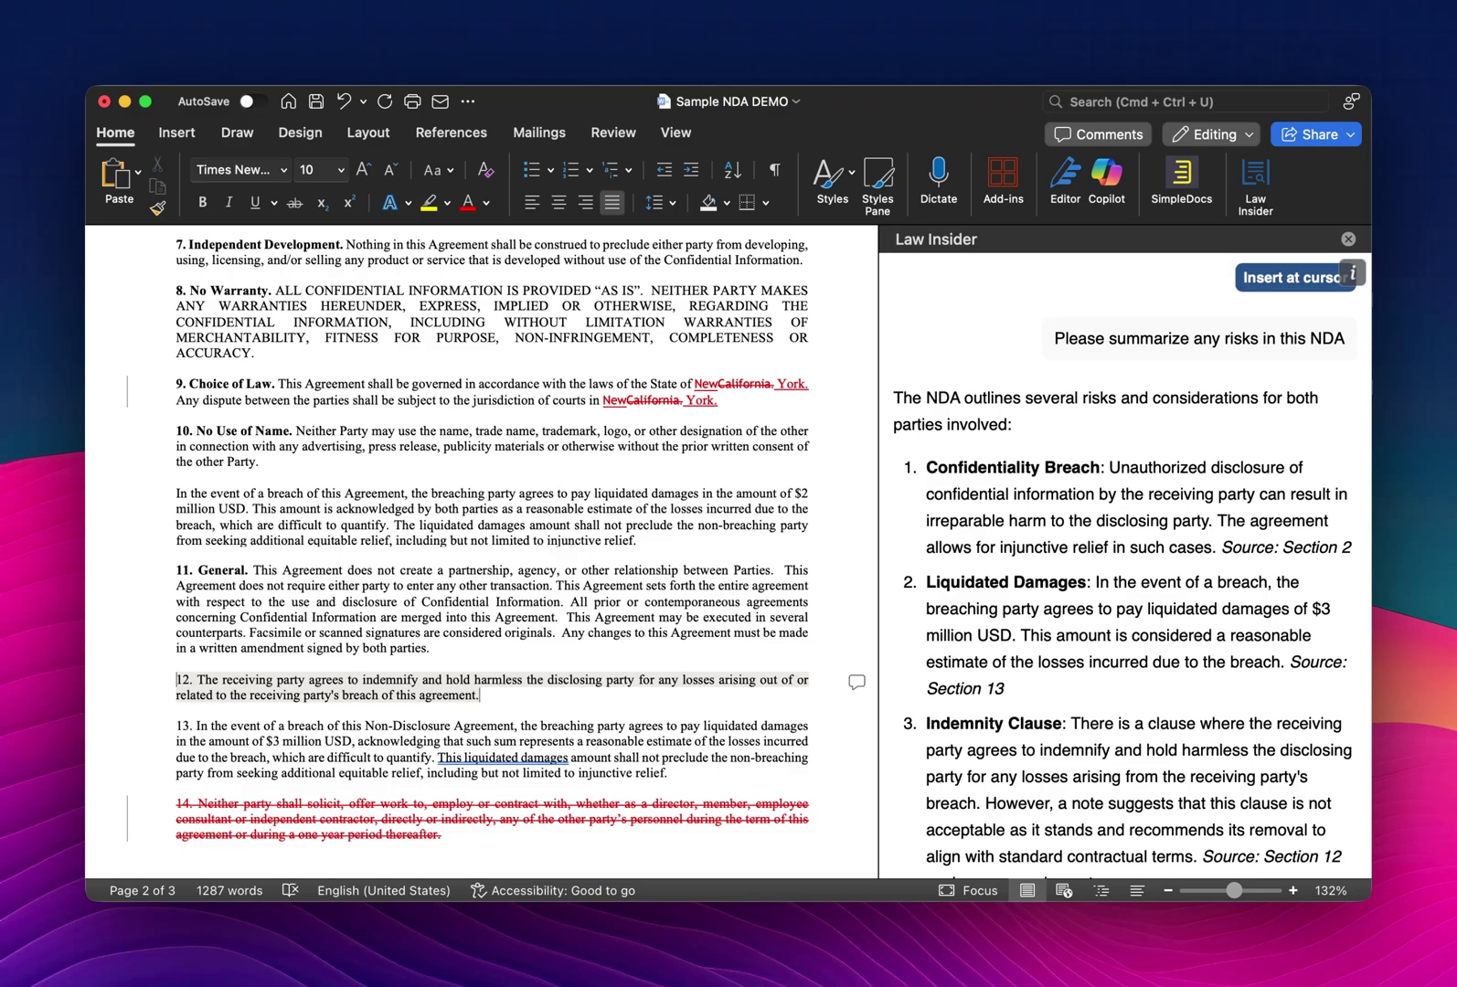
scroll(1048, 694, "down", 10)
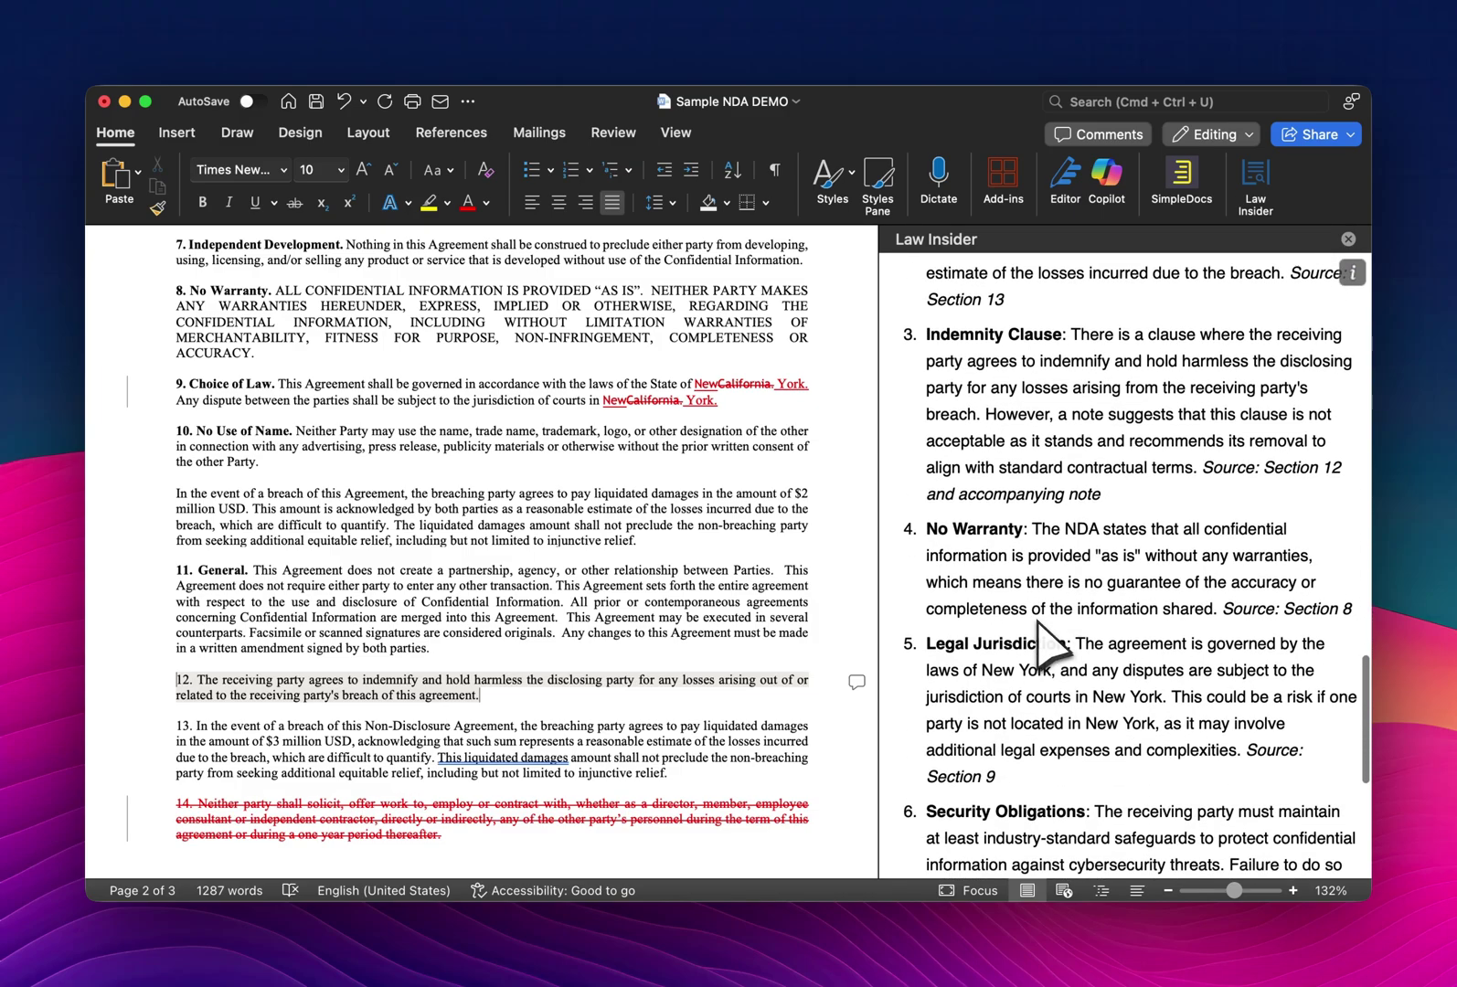
scroll(1010, 545, "down", 2)
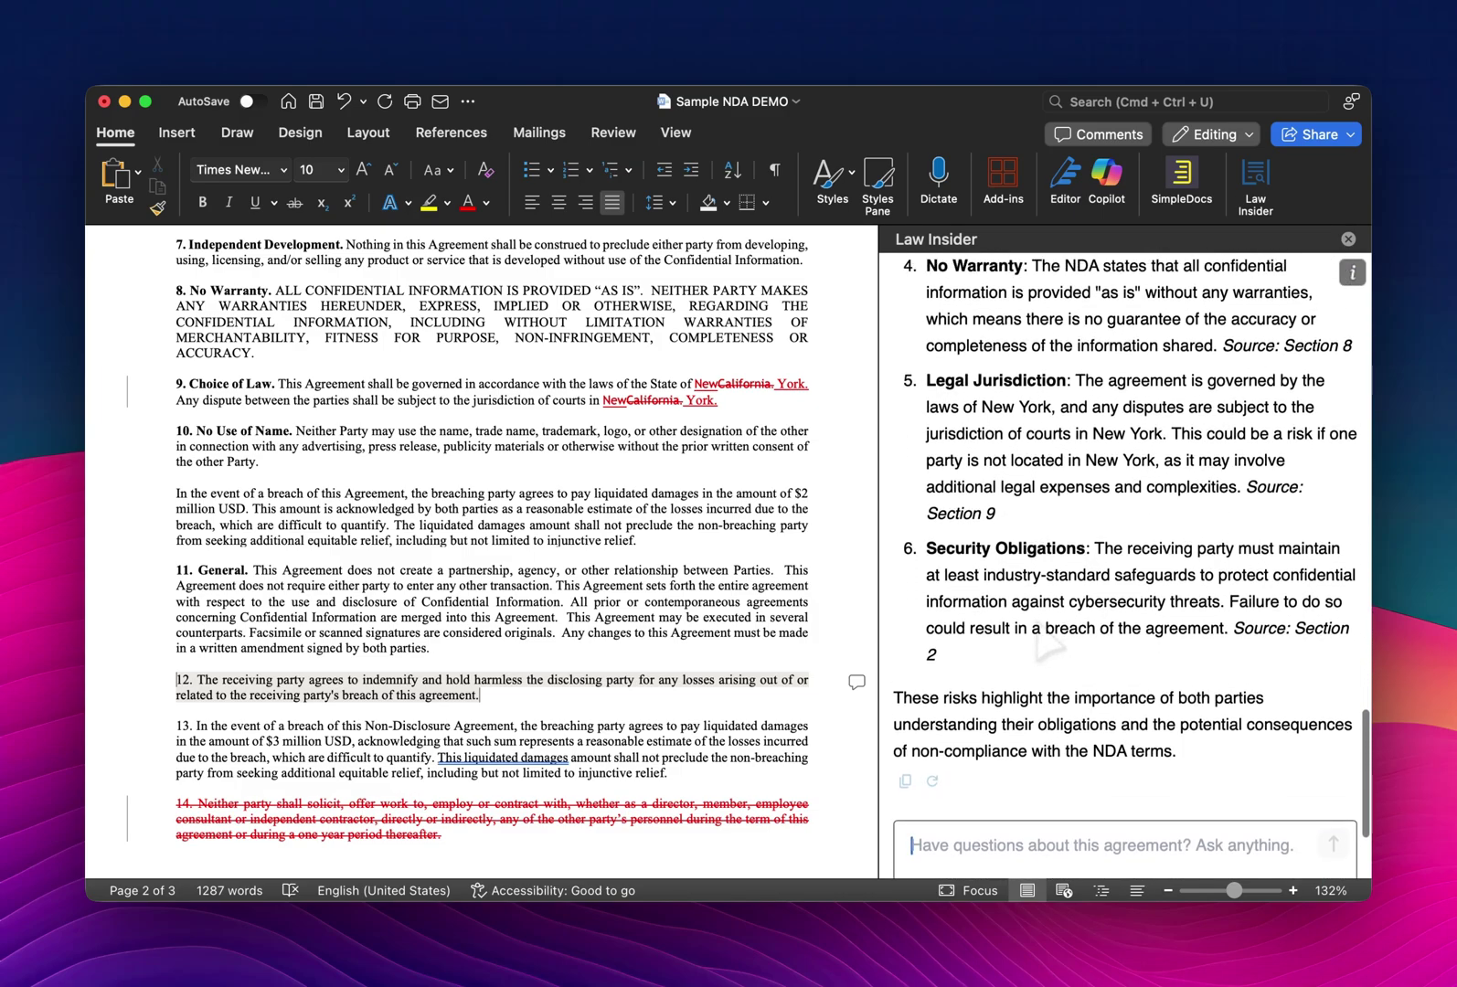
scroll(1047, 548, "up", 8)
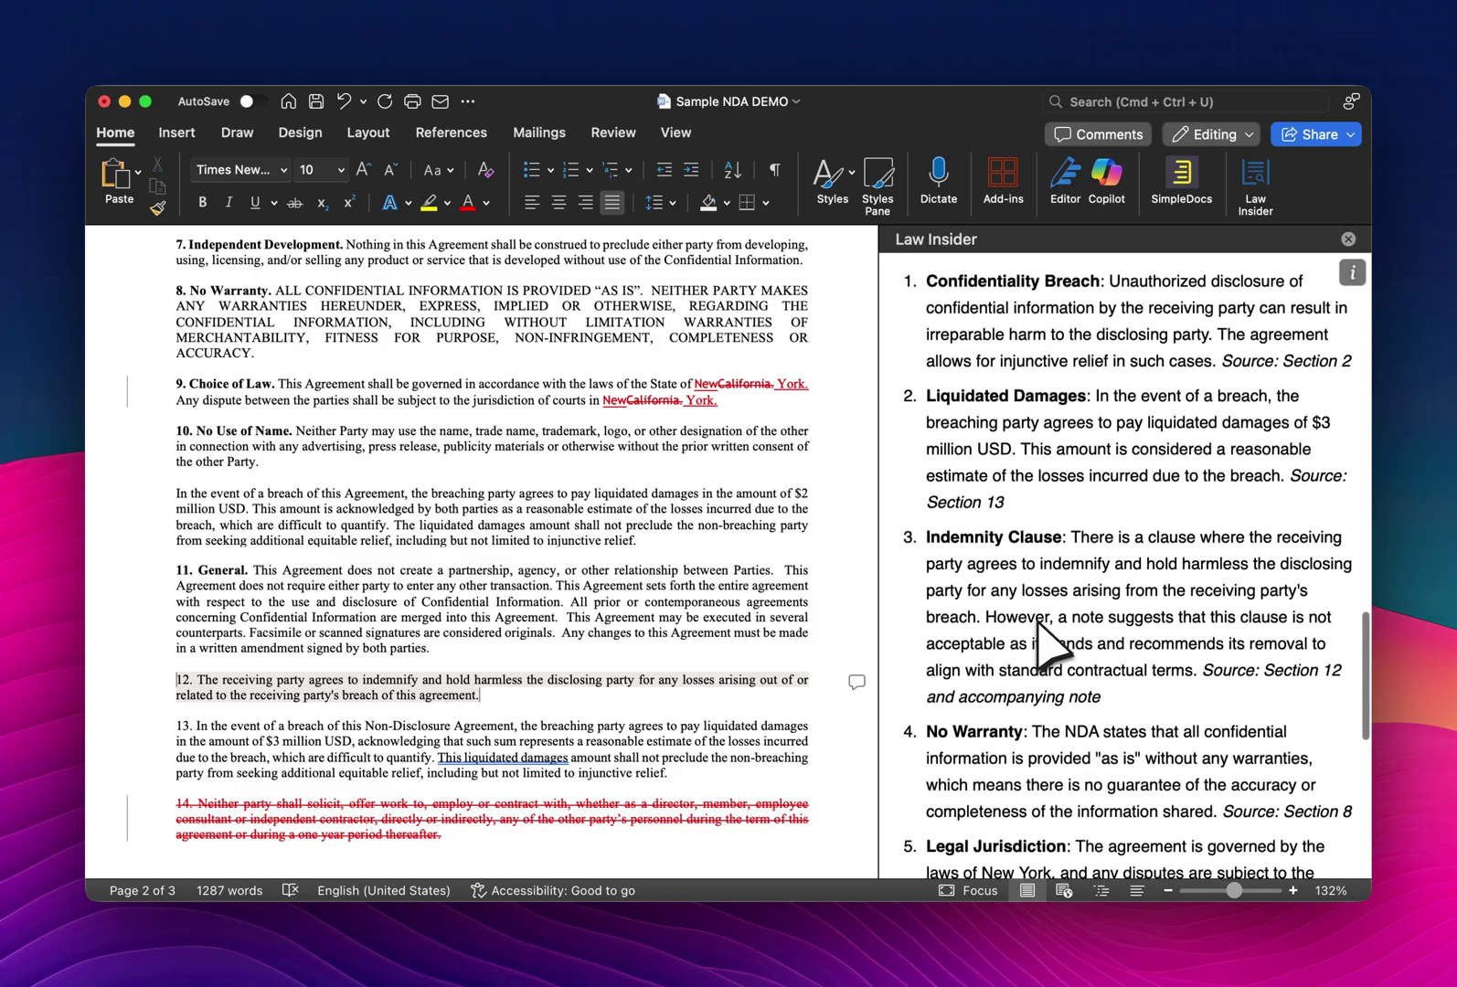
scroll(1048, 650, "up", 2)
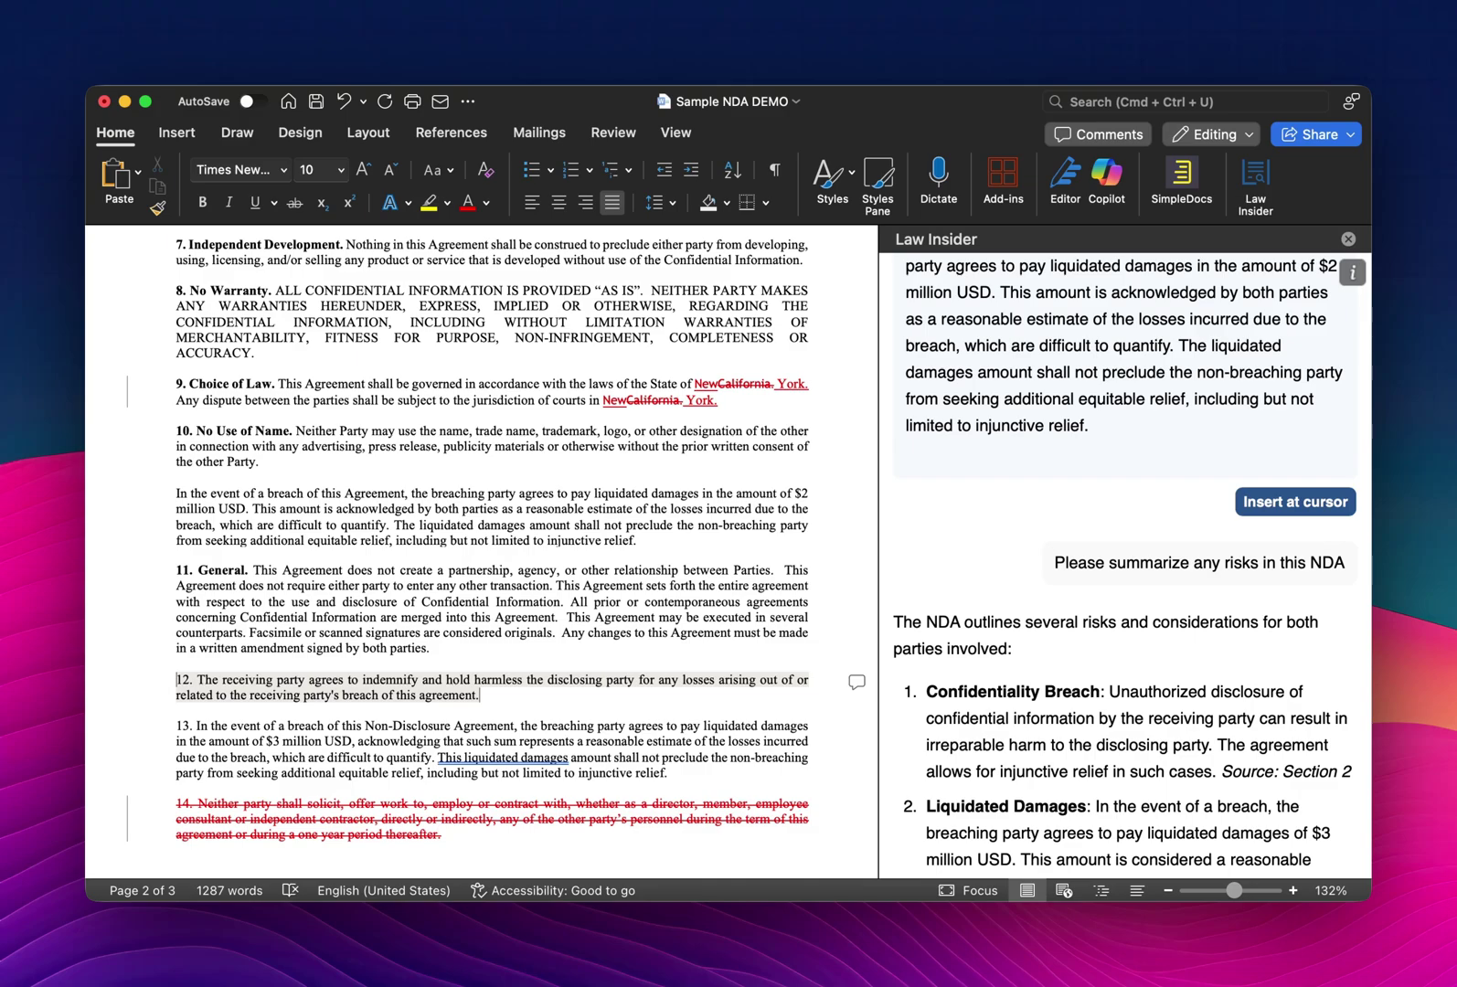
scroll(1088, 530, "down", 10)
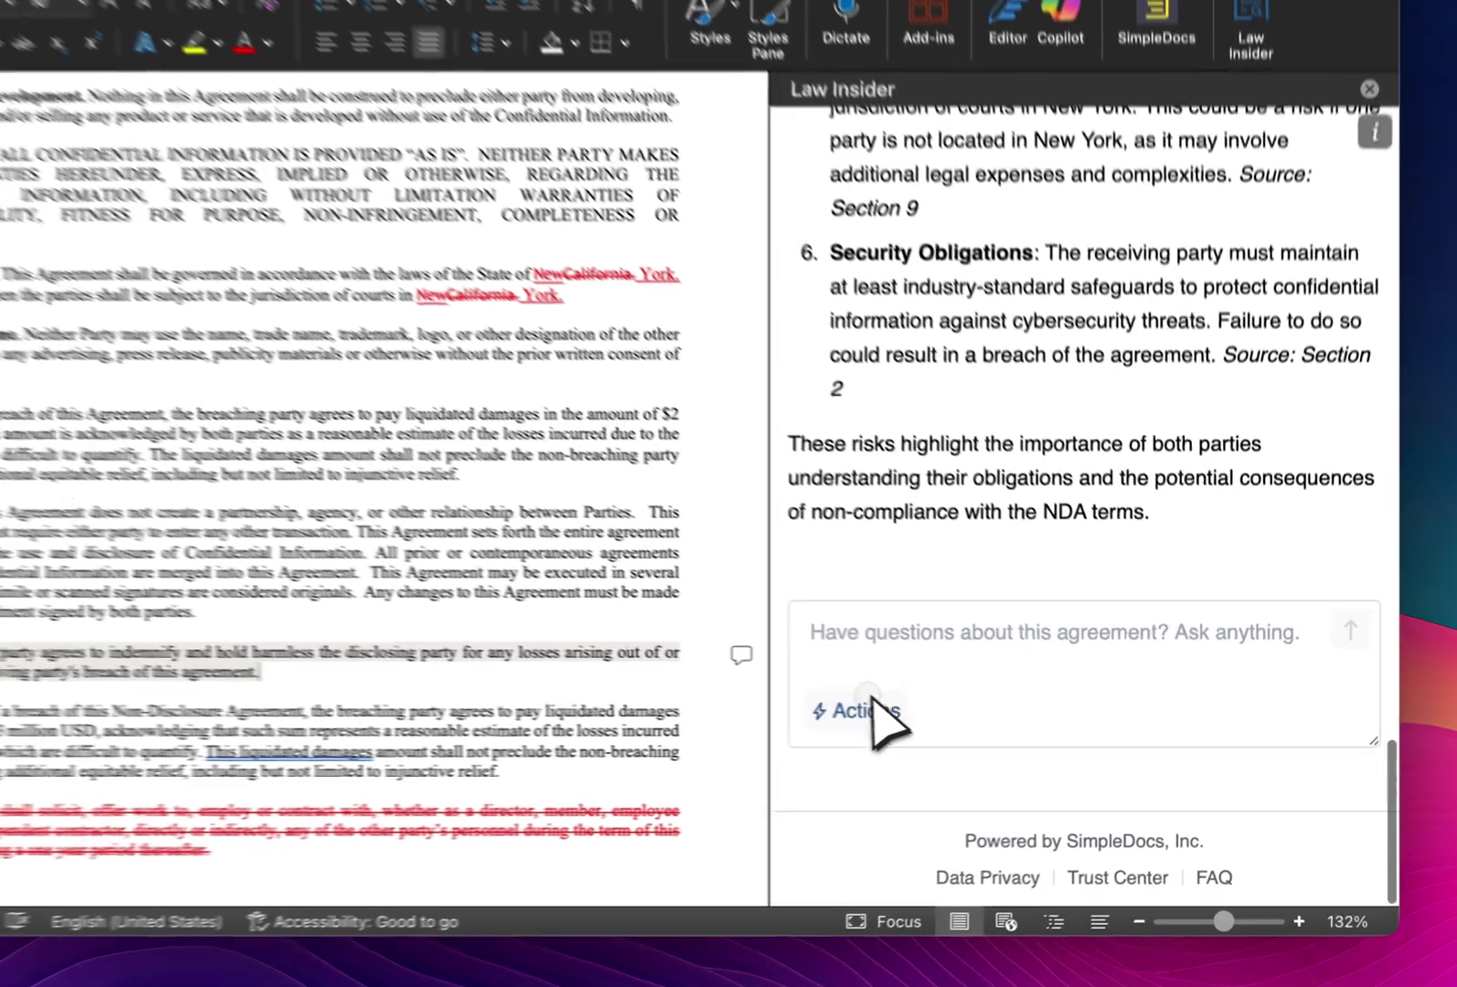
- Start a fresh chat and run an AI Review of the agreement, leaving the represented party and specific concerns blank
left_click(946, 722)
left_click(905, 527)
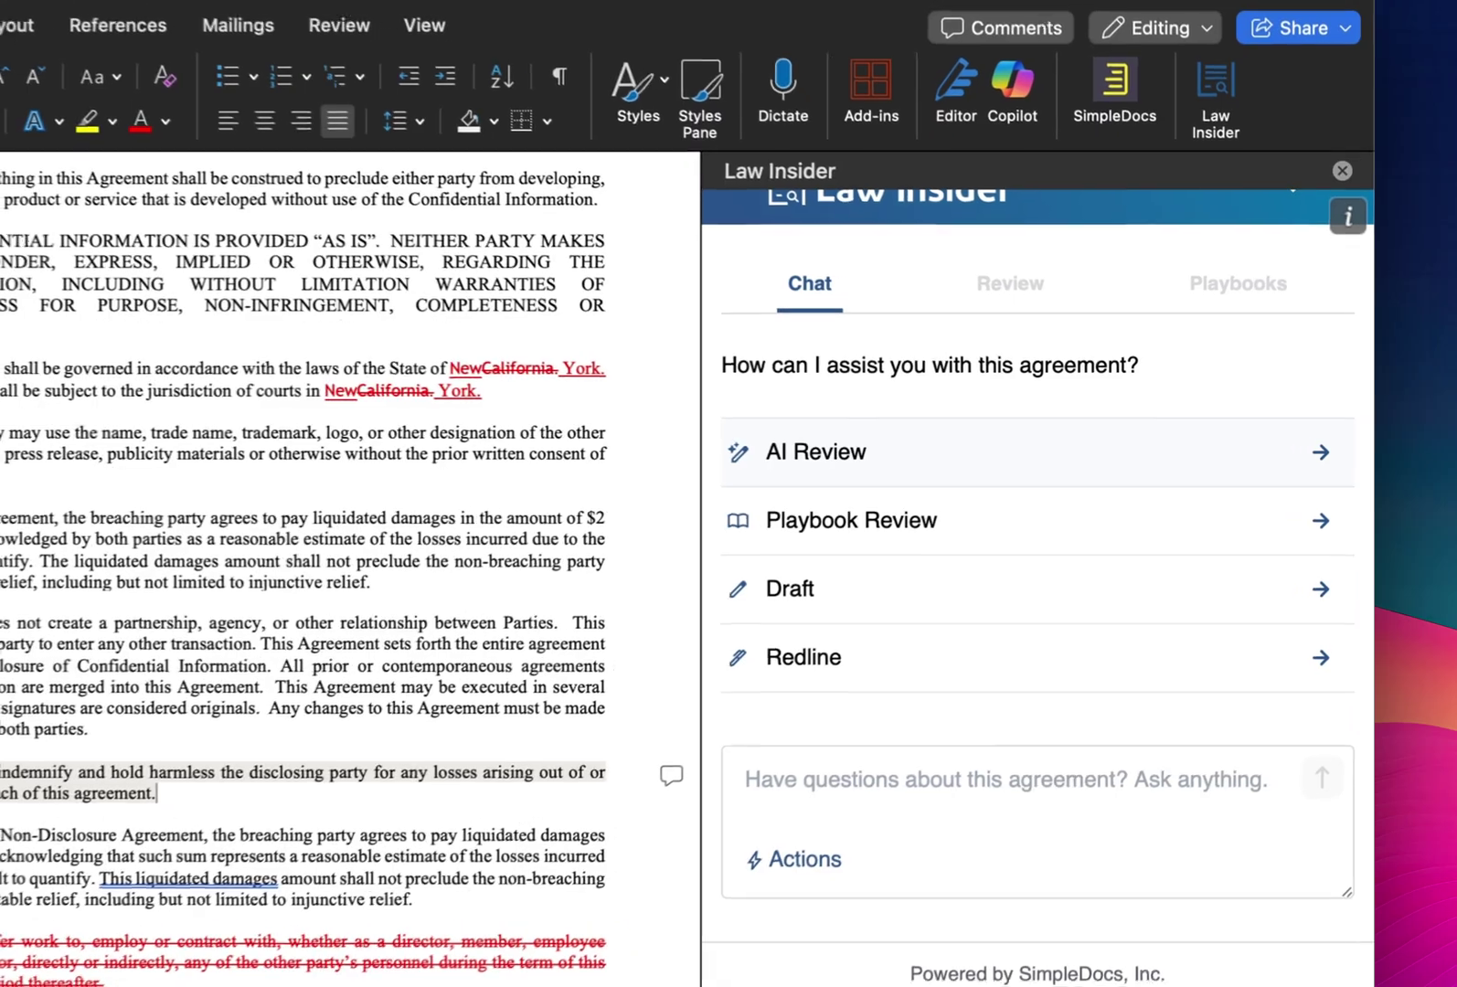
left_click(1105, 322)
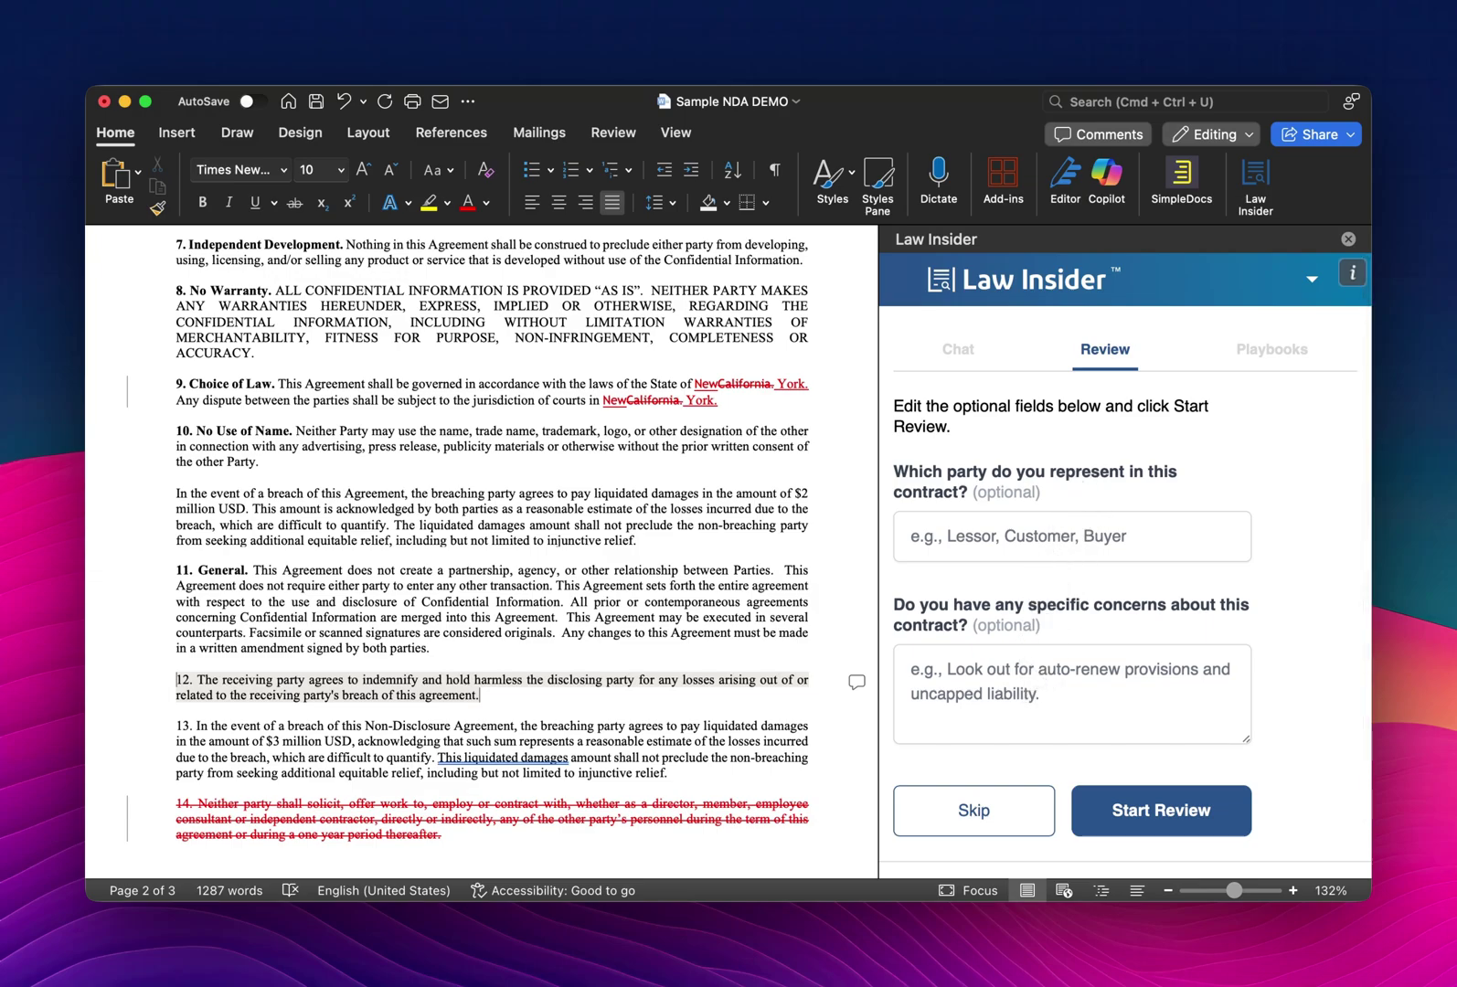
scroll(1042, 631, "down", 1)
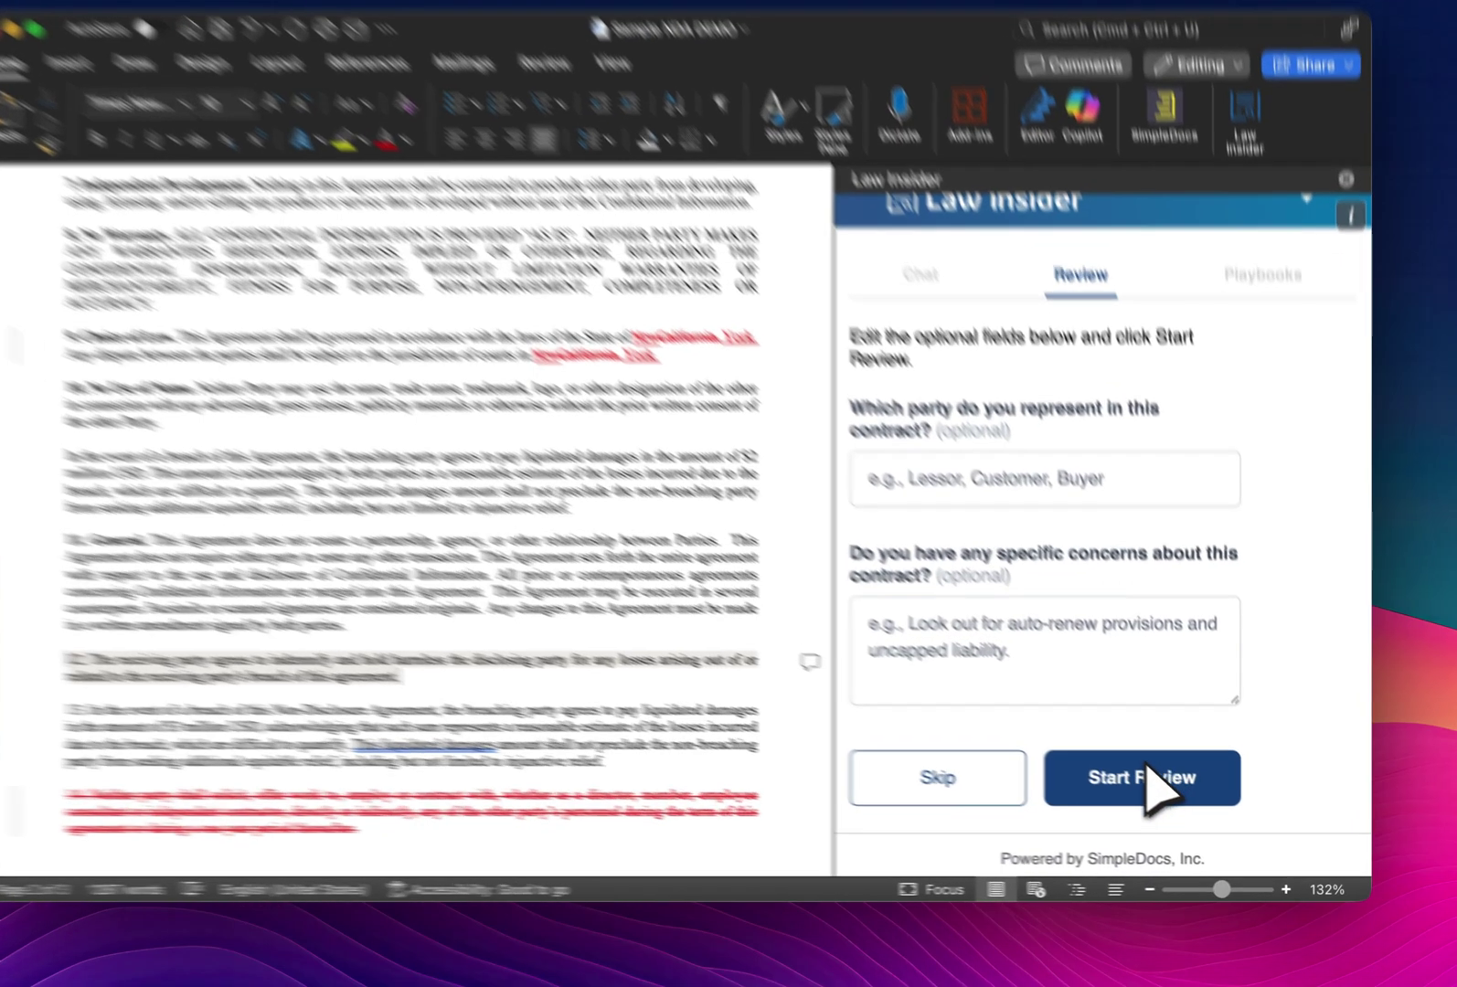
left_click(1147, 779)
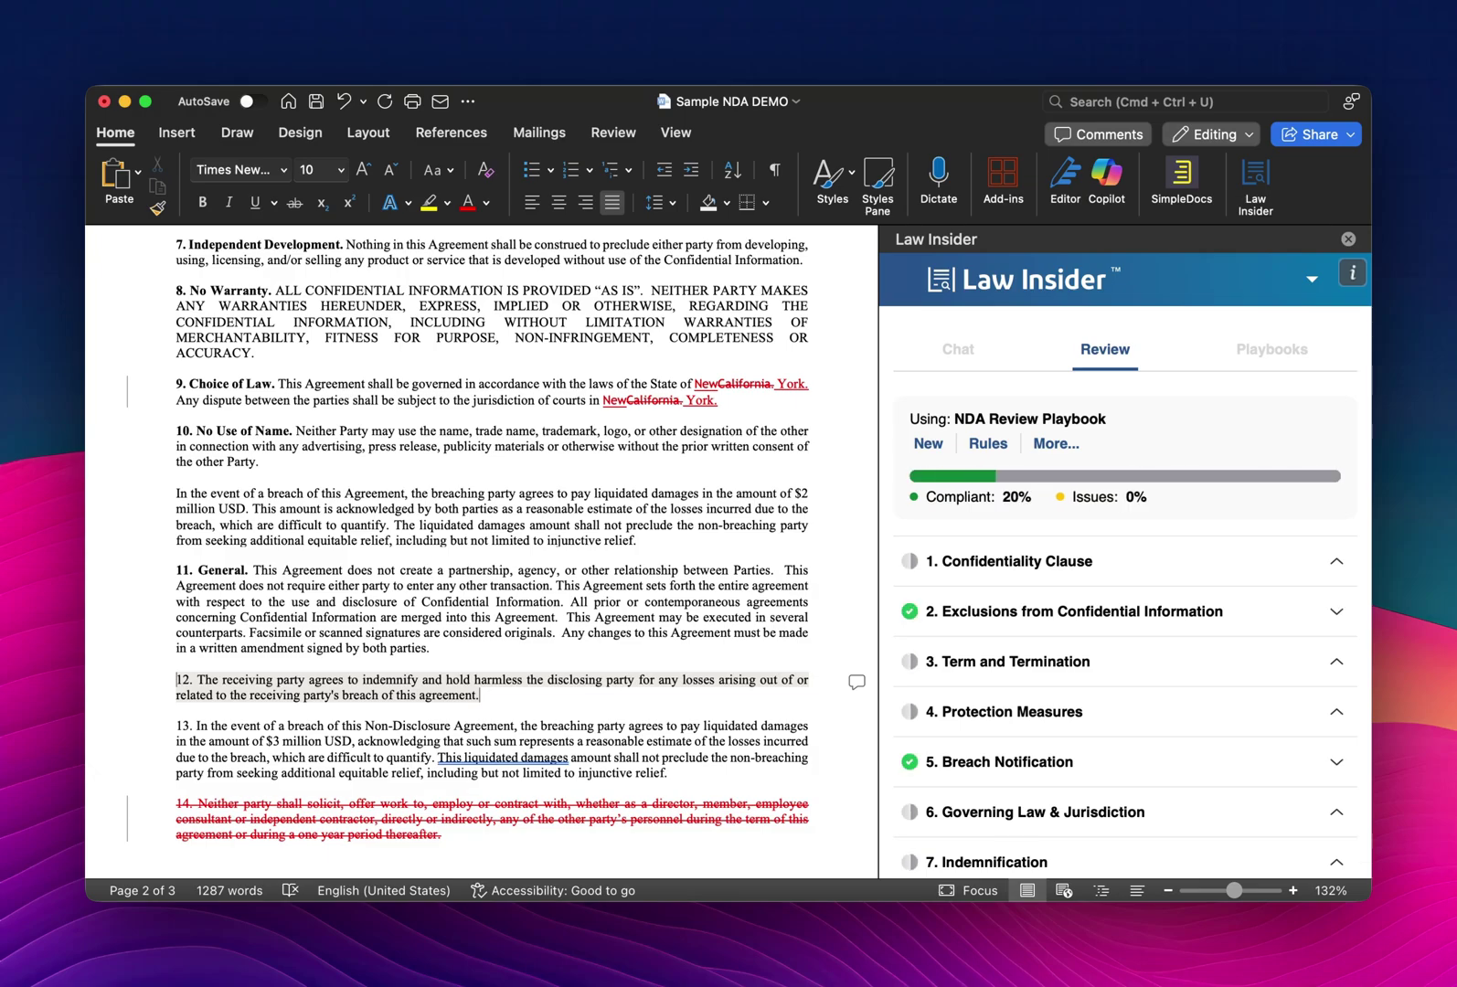
- Examine the AI Review findings, including the indemnification, assignment and compliance with laws issues and their suggested wording
scroll(1125, 567, "down", 10)
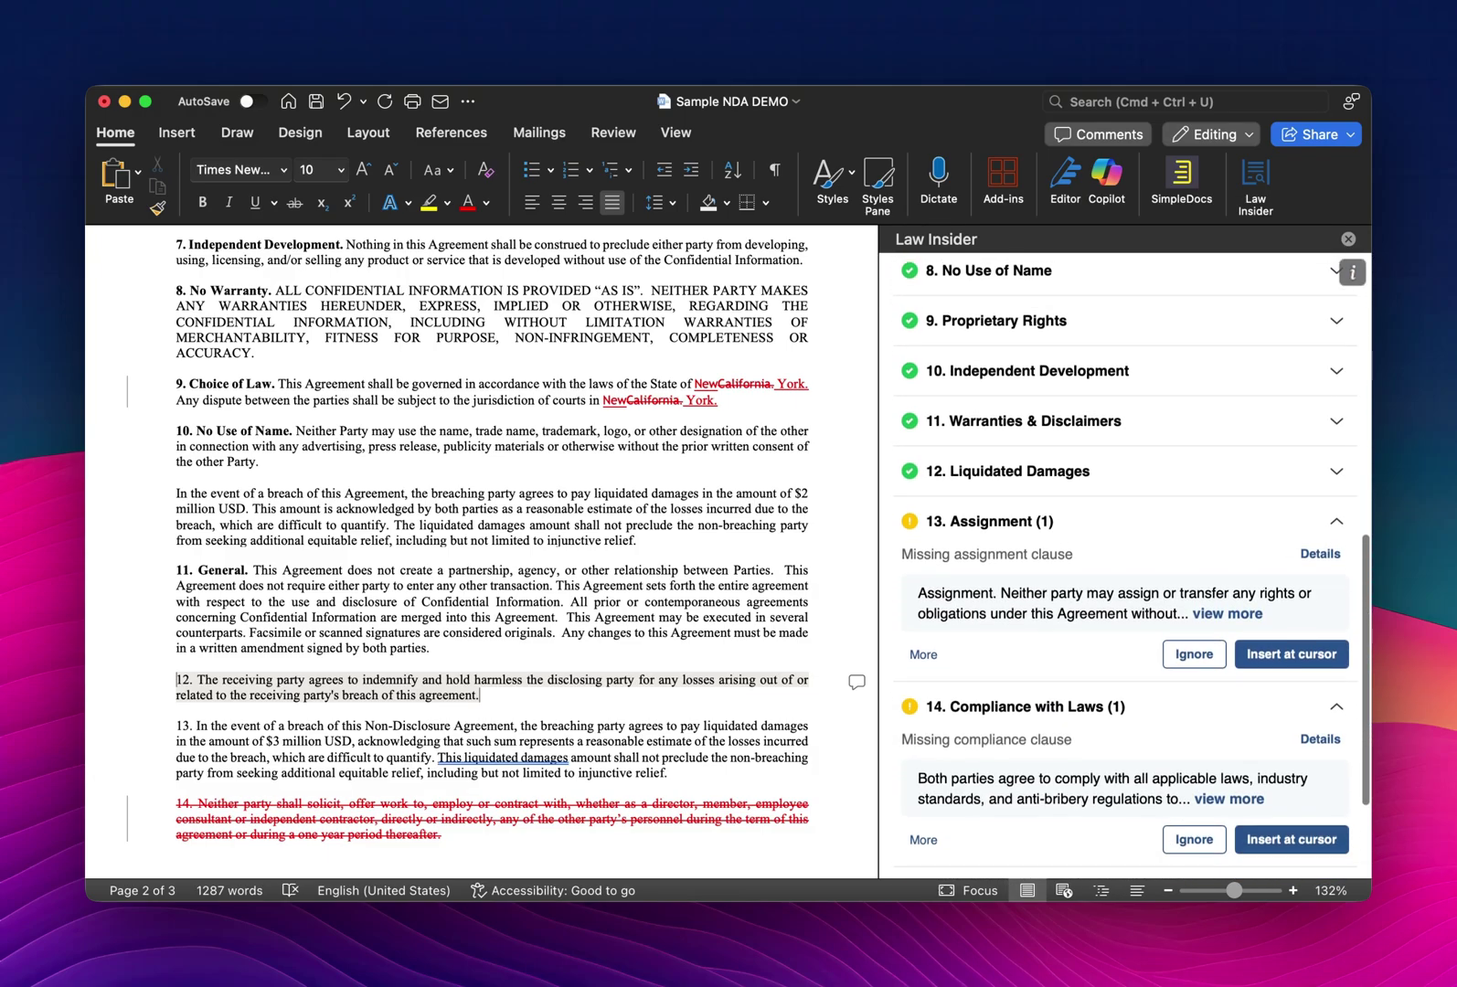
scroll(1337, 663, "up", 5)
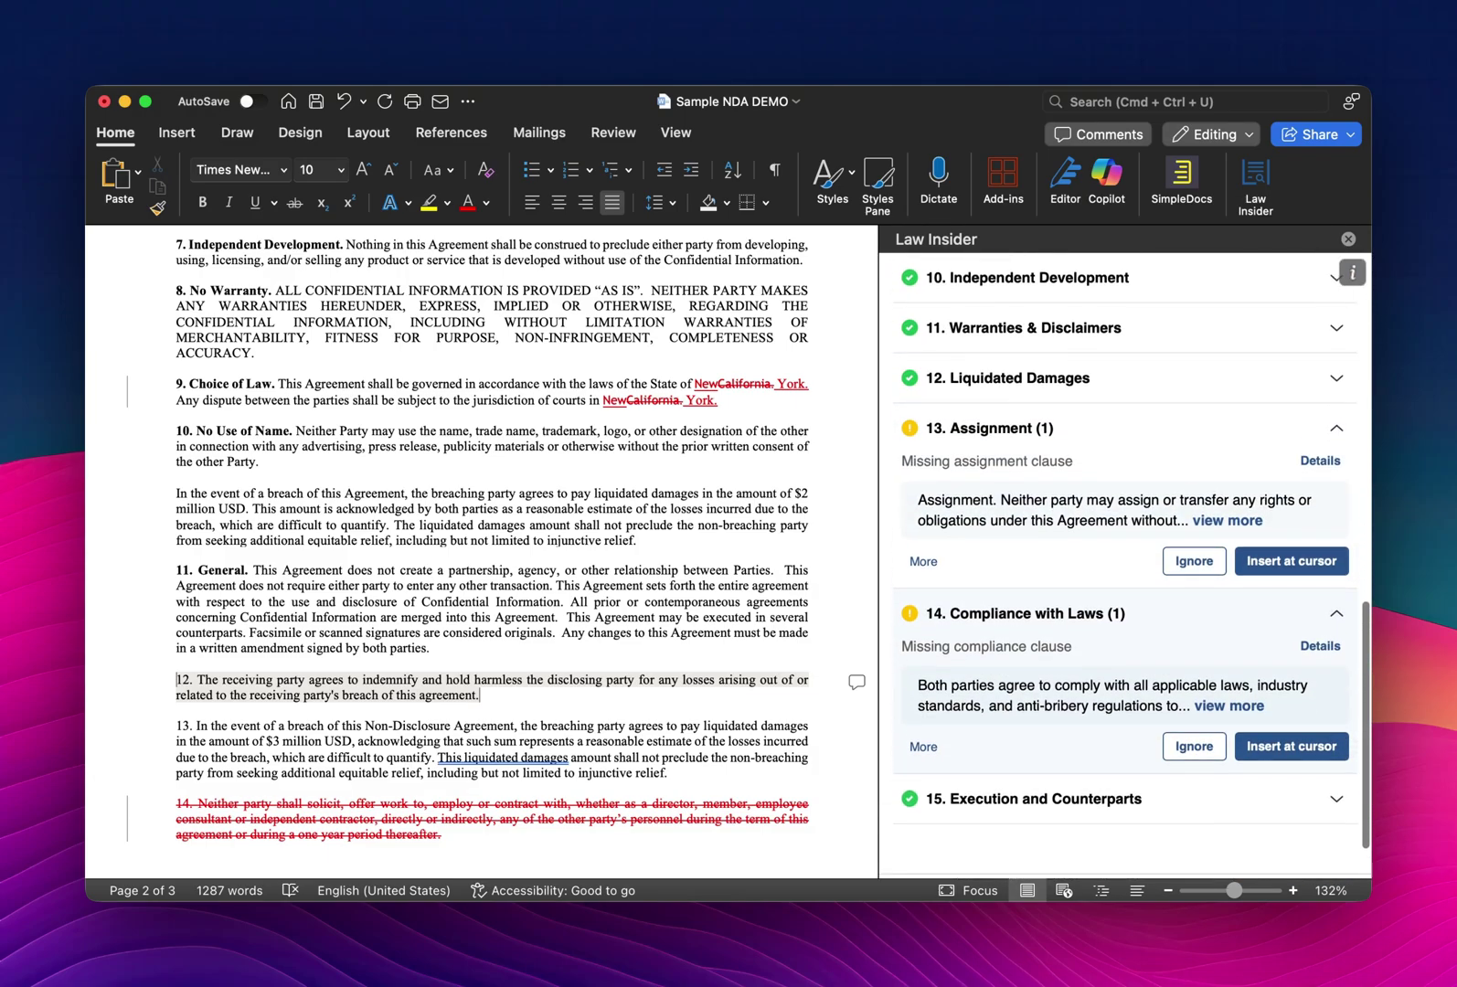
scroll(1337, 681, "up", 4)
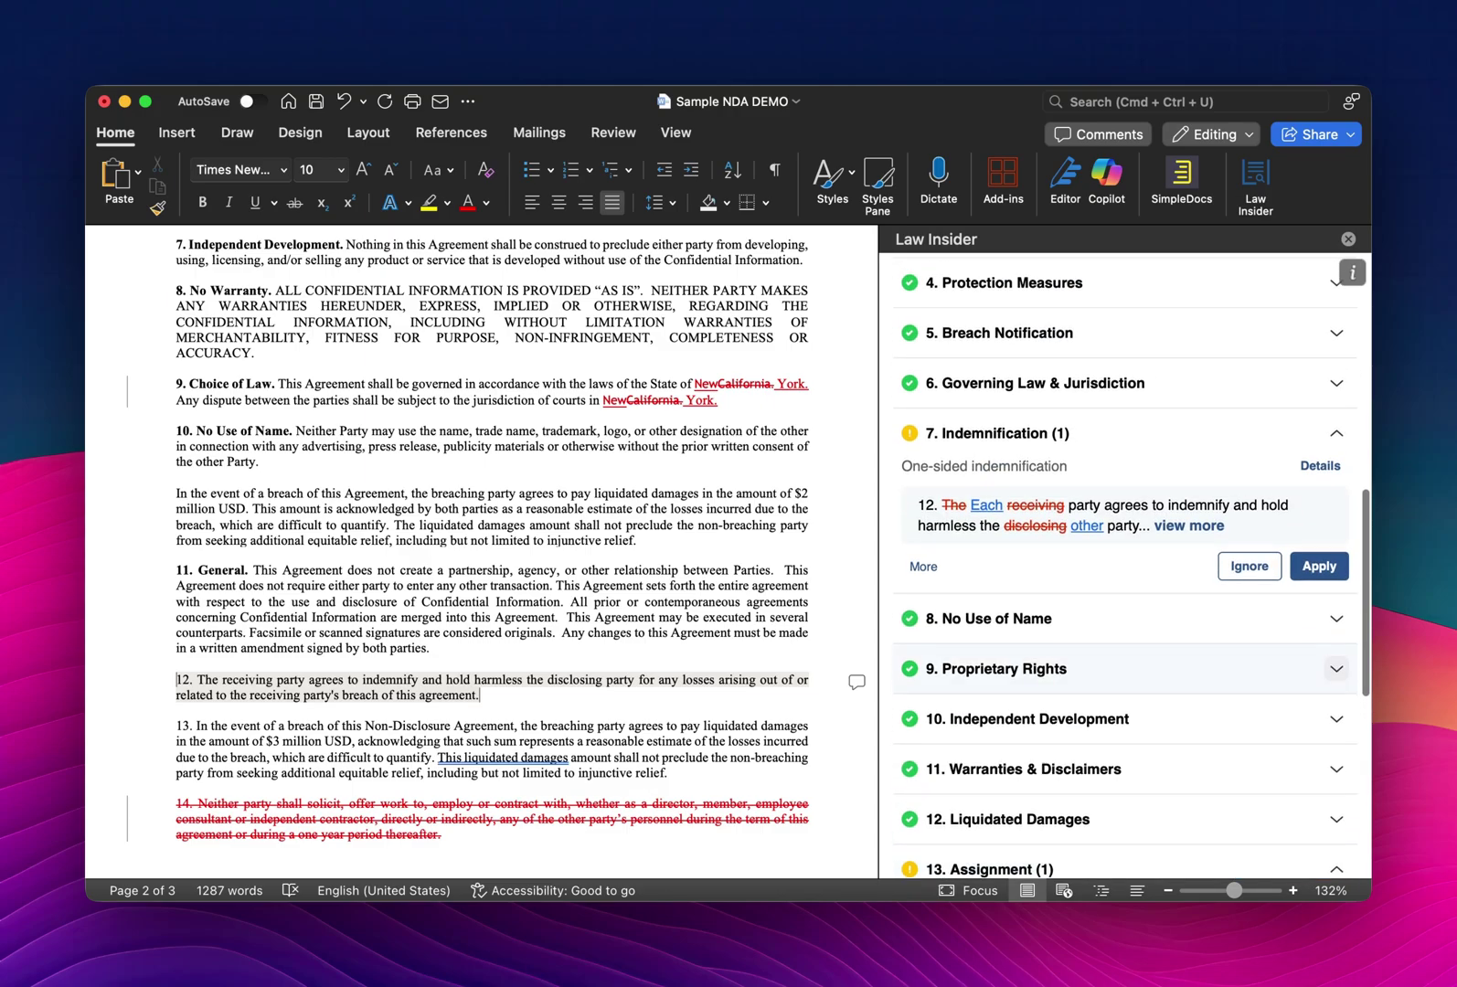
left_click(1319, 578)
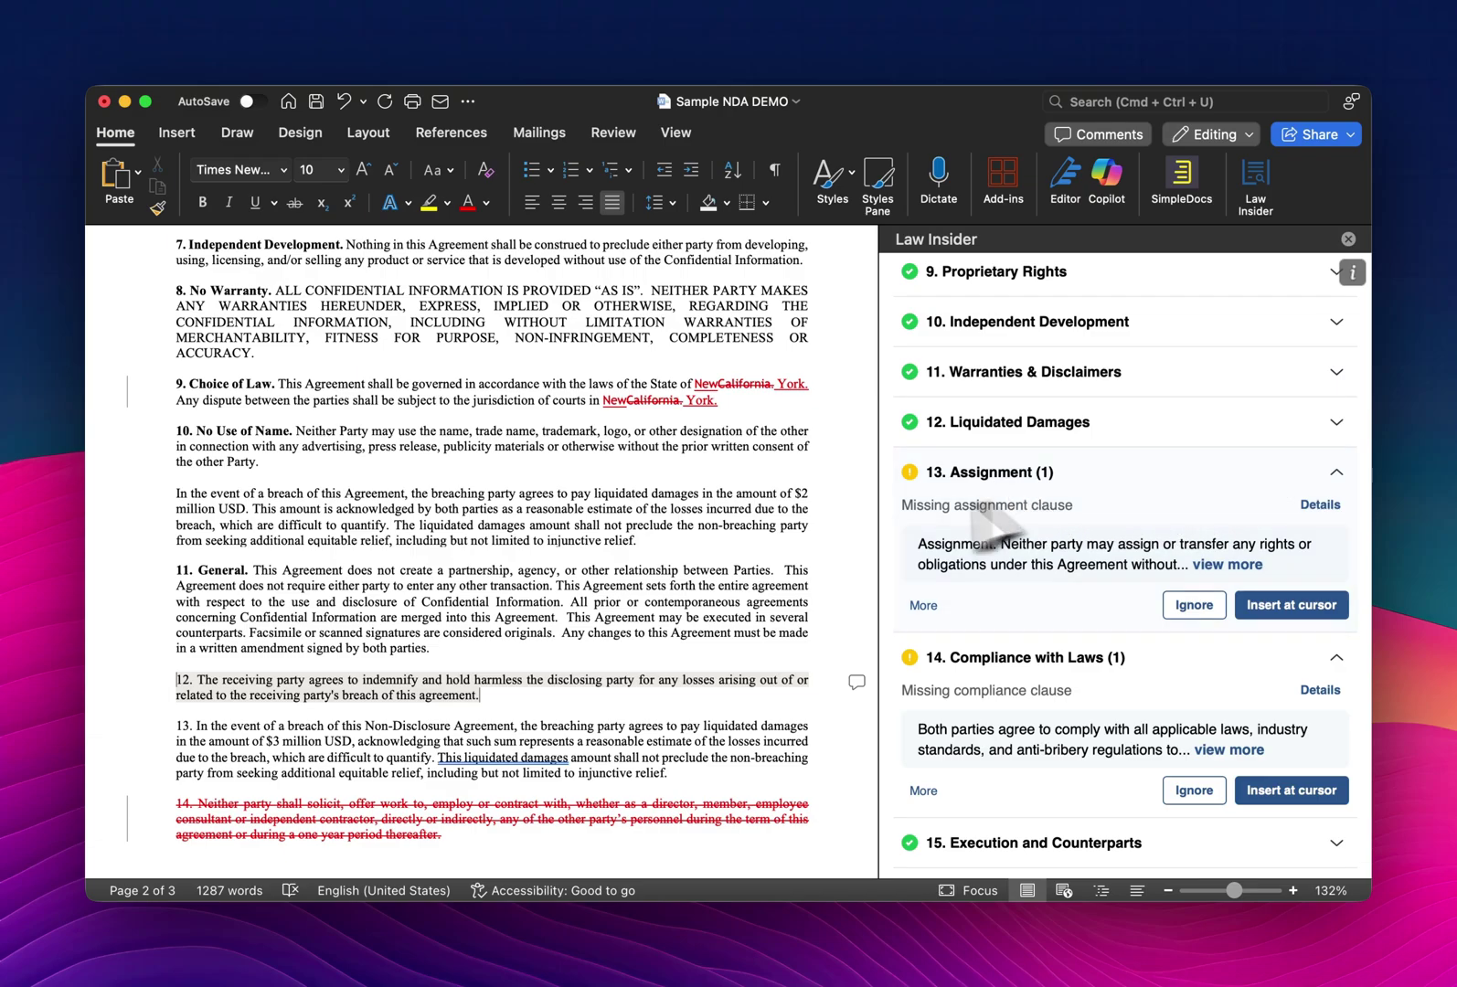
- Insert the suggested Assignment clause from the review findings on a new line after section 11, General
scroll(666, 601, "down", 5)
scroll(585, 537, "up", 3)
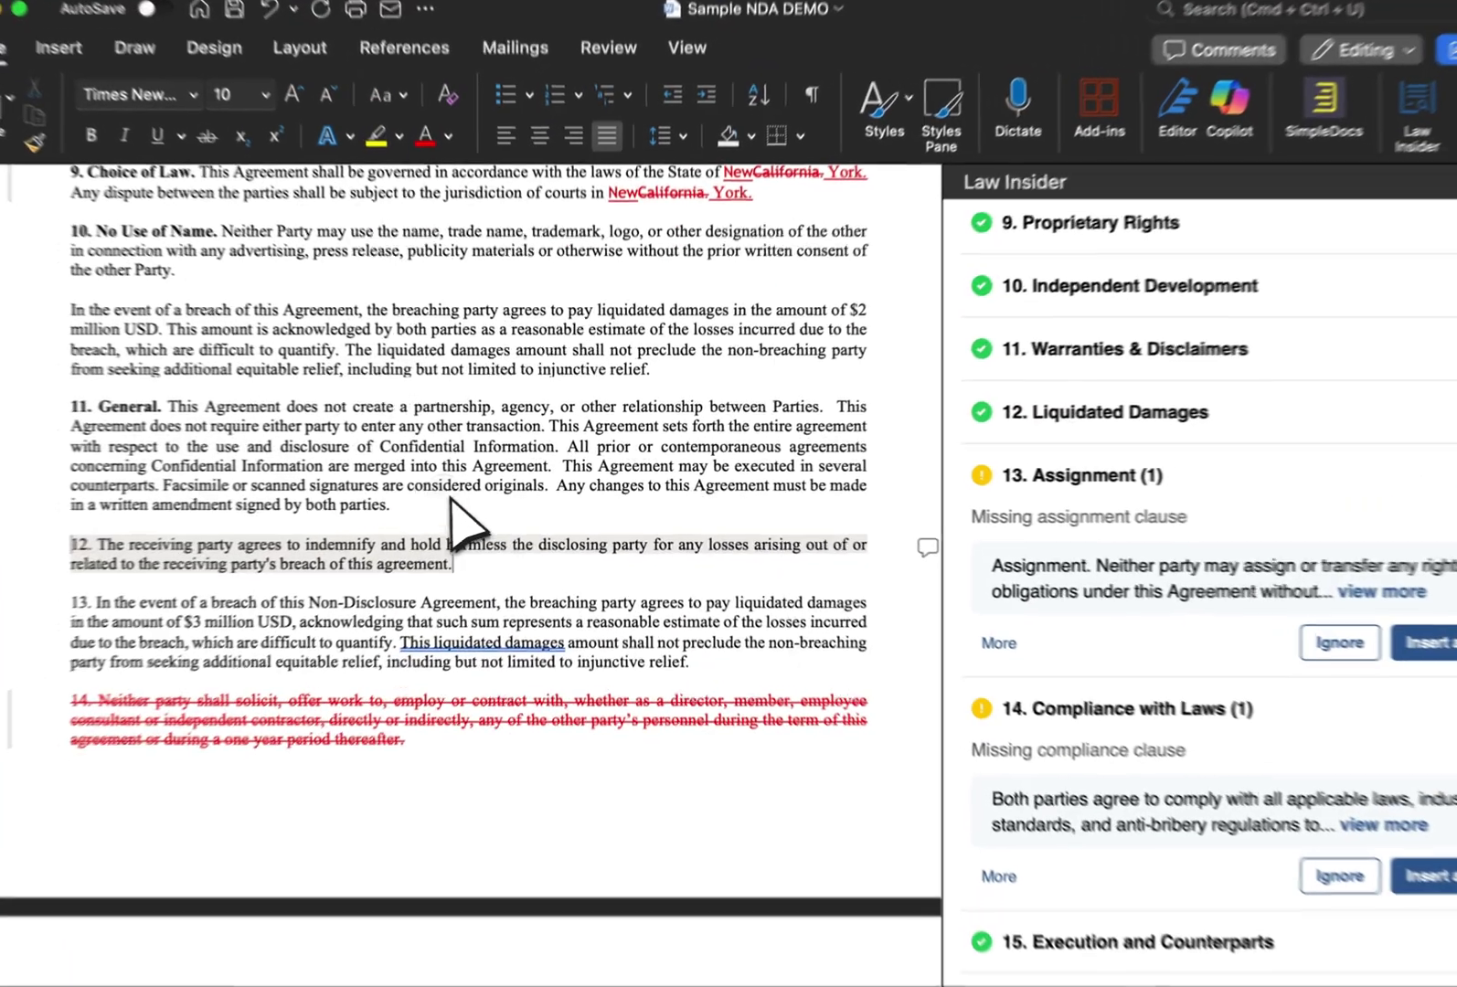
left_click(482, 493)
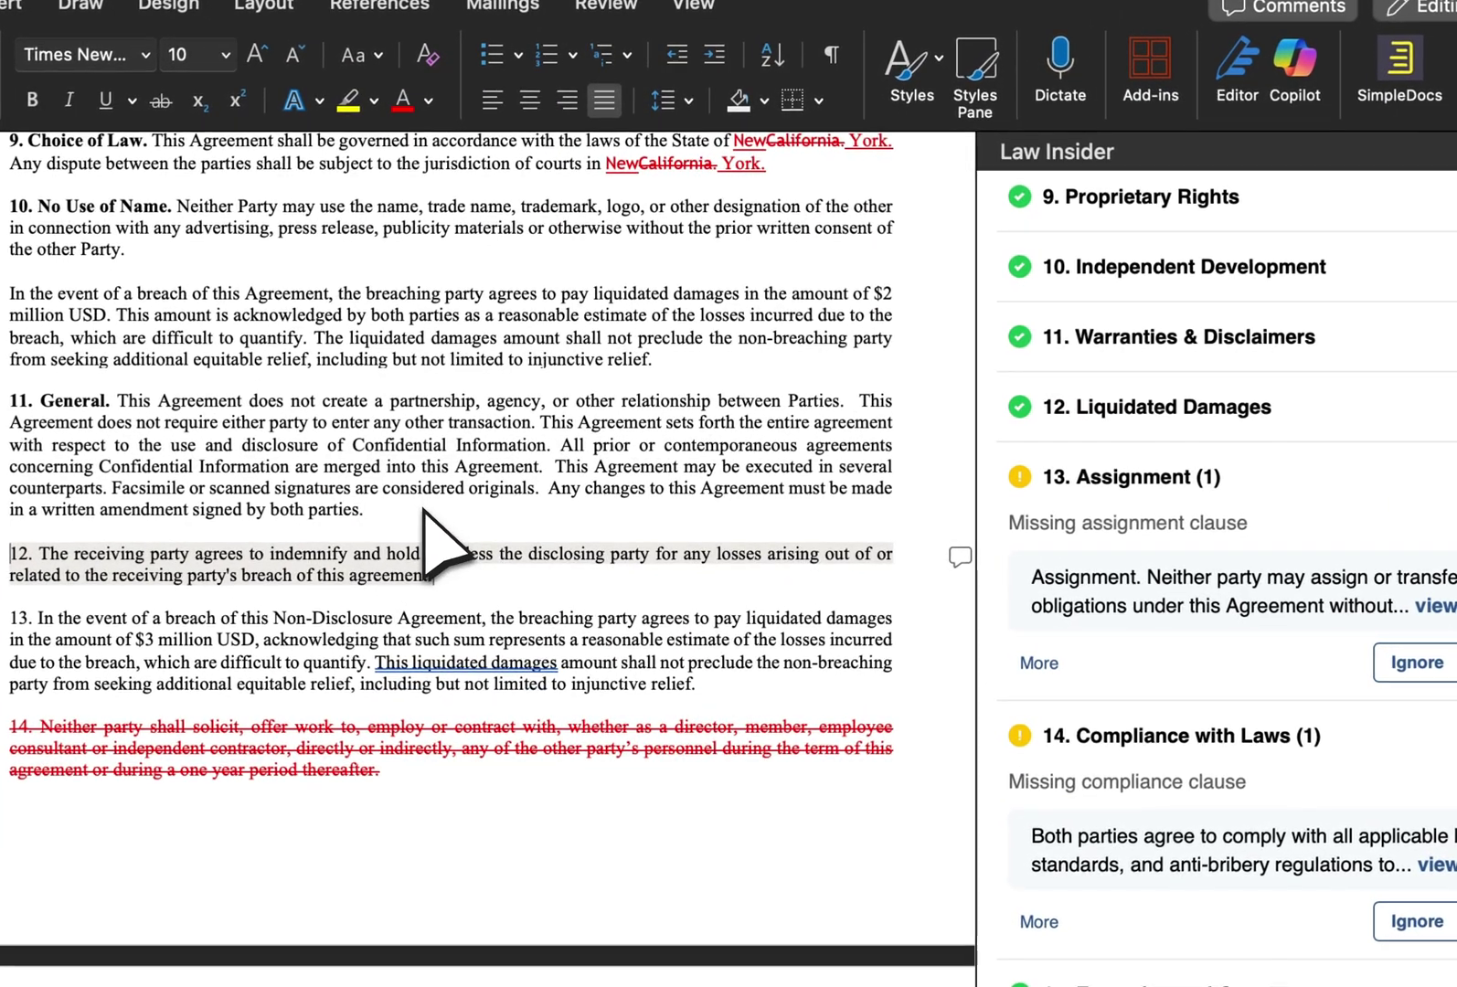
key("Return")
key("Return")
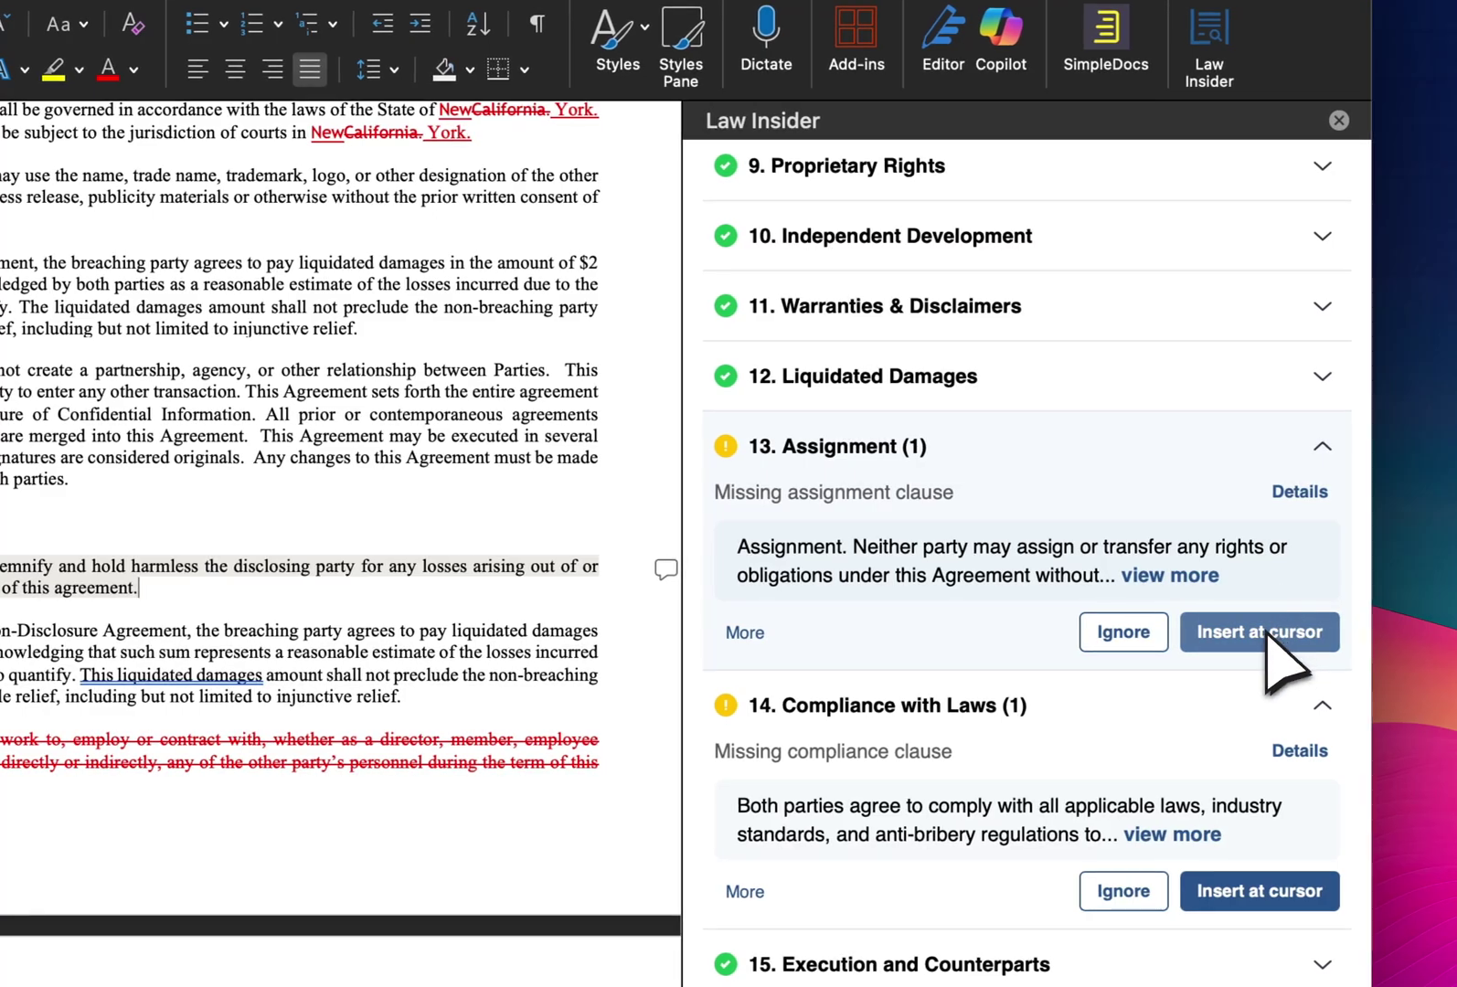
left_click(1268, 632)
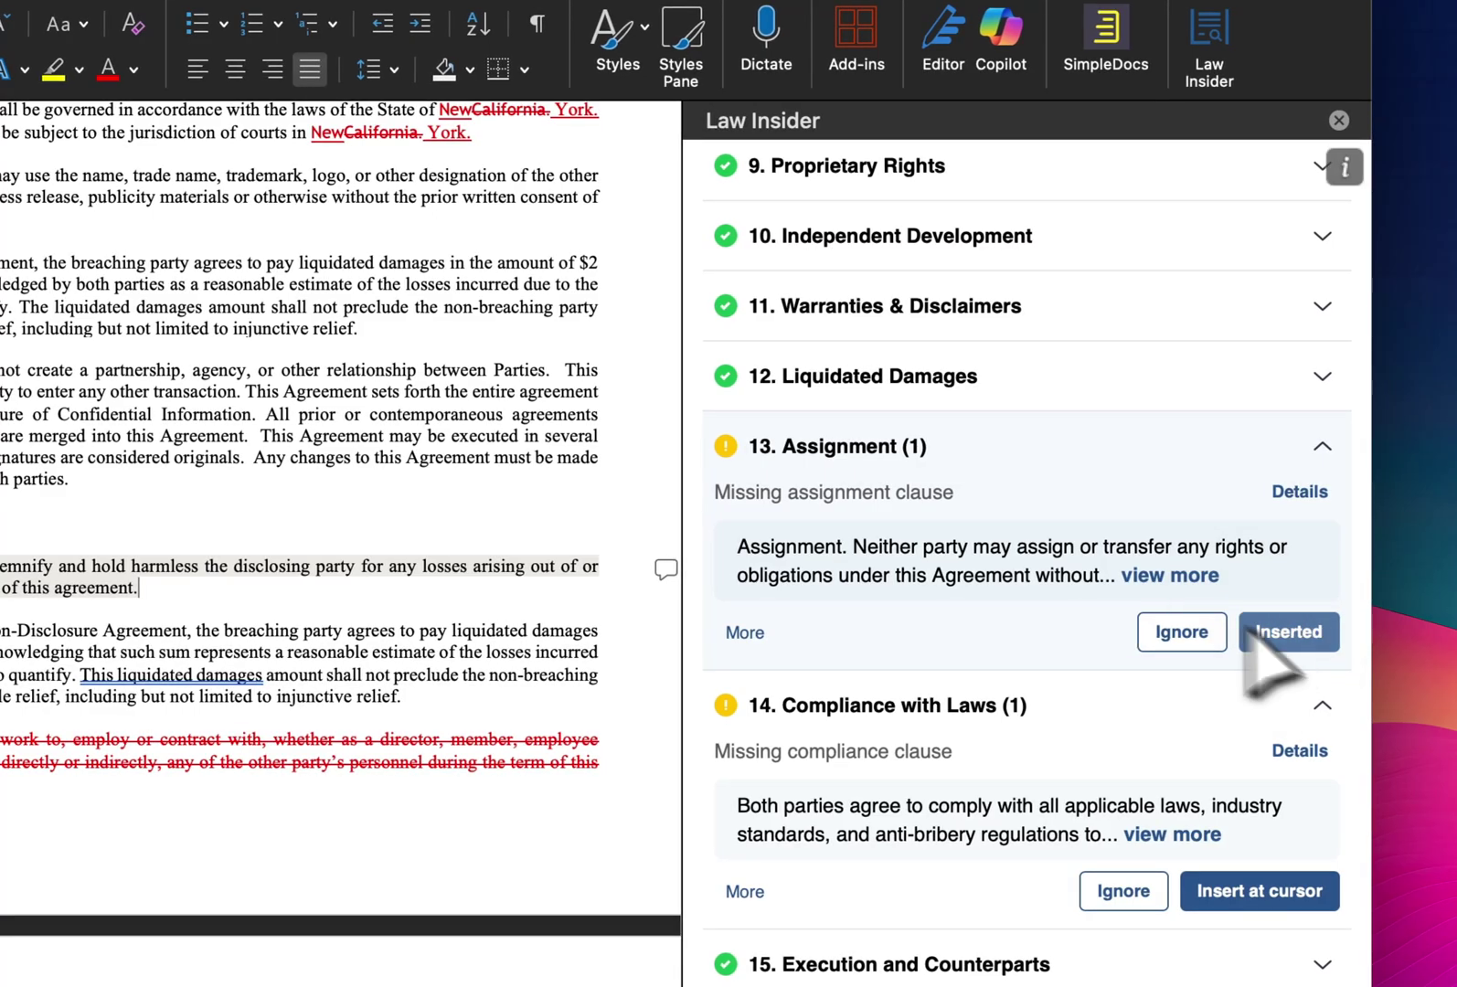
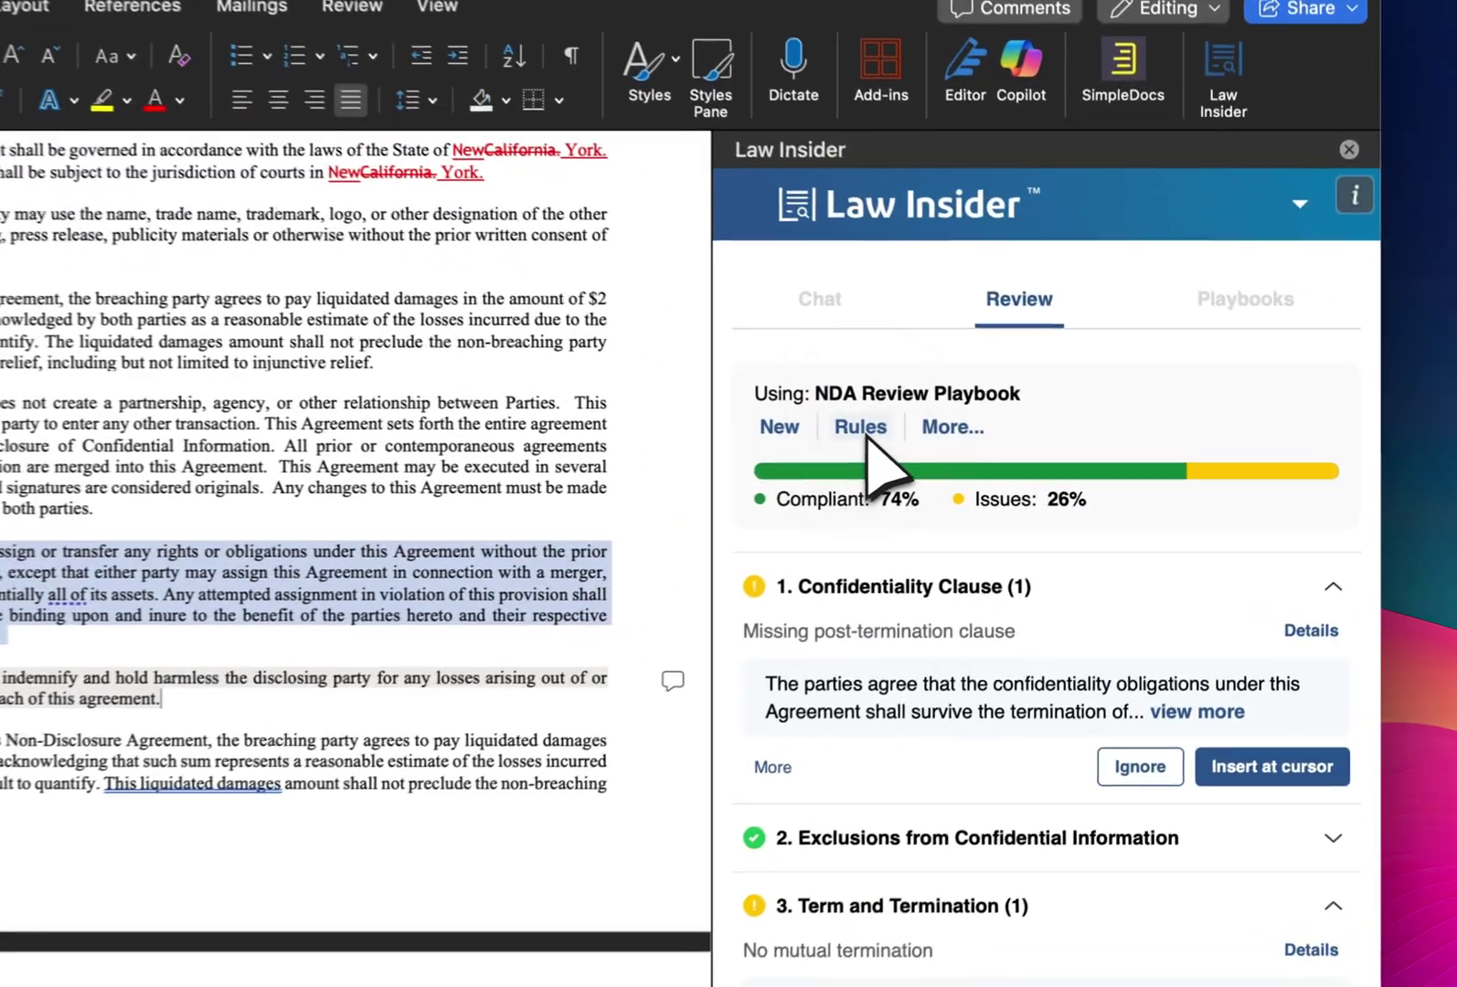
- Look through all the review rules of the NDA Review Playbook and rerun the review with them
left_click(990, 445)
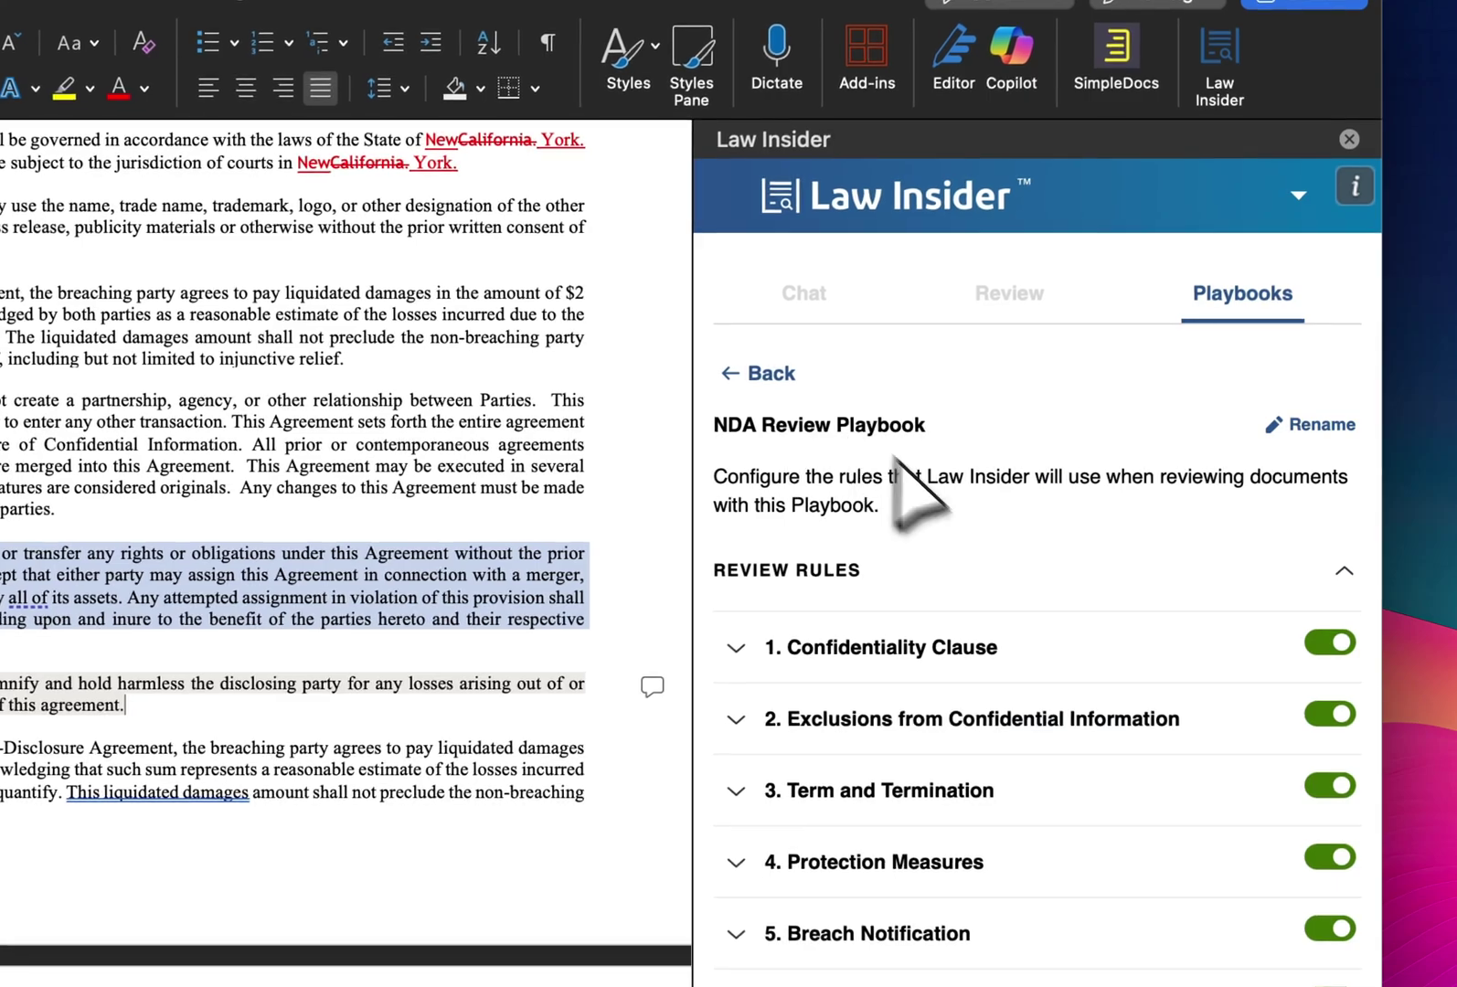
scroll(992, 558, "down", 10)
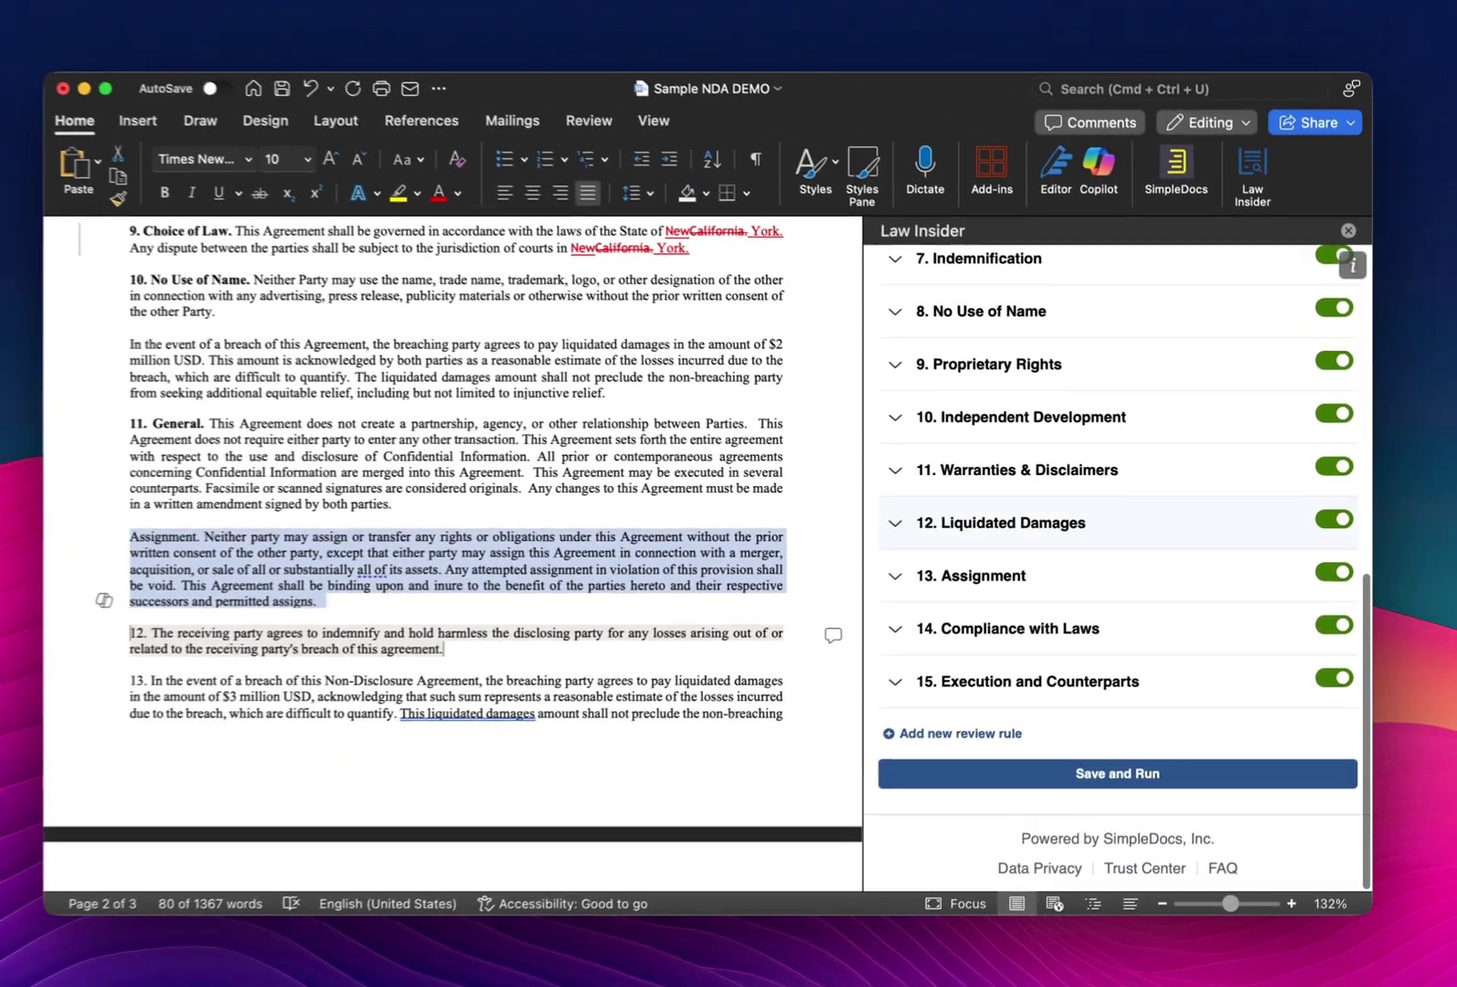
scroll(1117, 503, "up", 10)
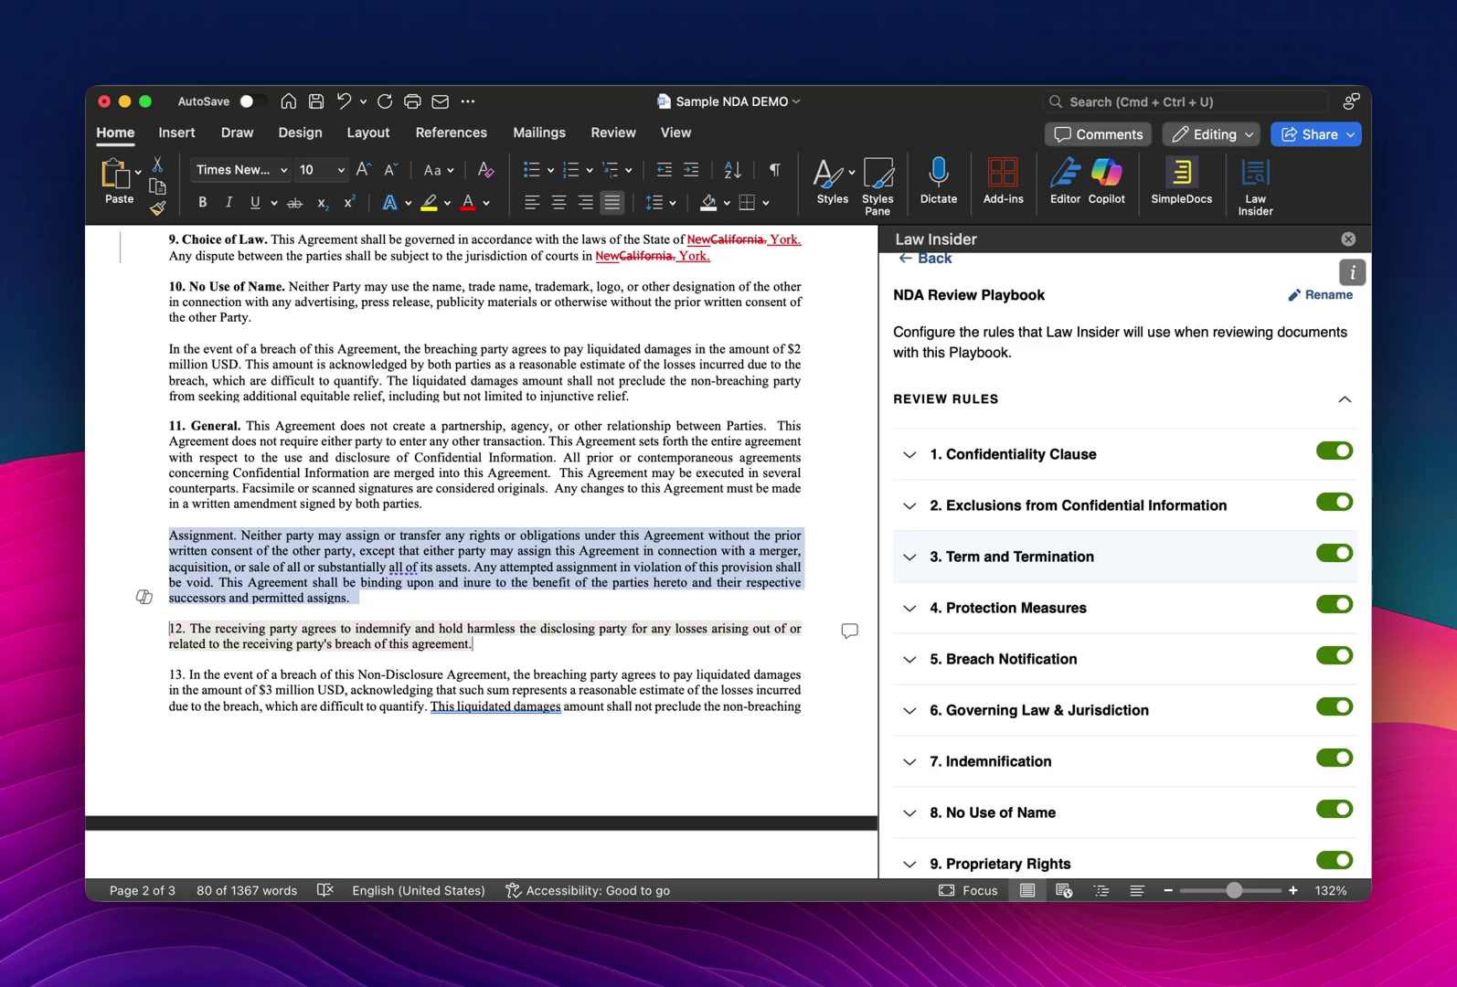
scroll(1132, 577, "down", 5)
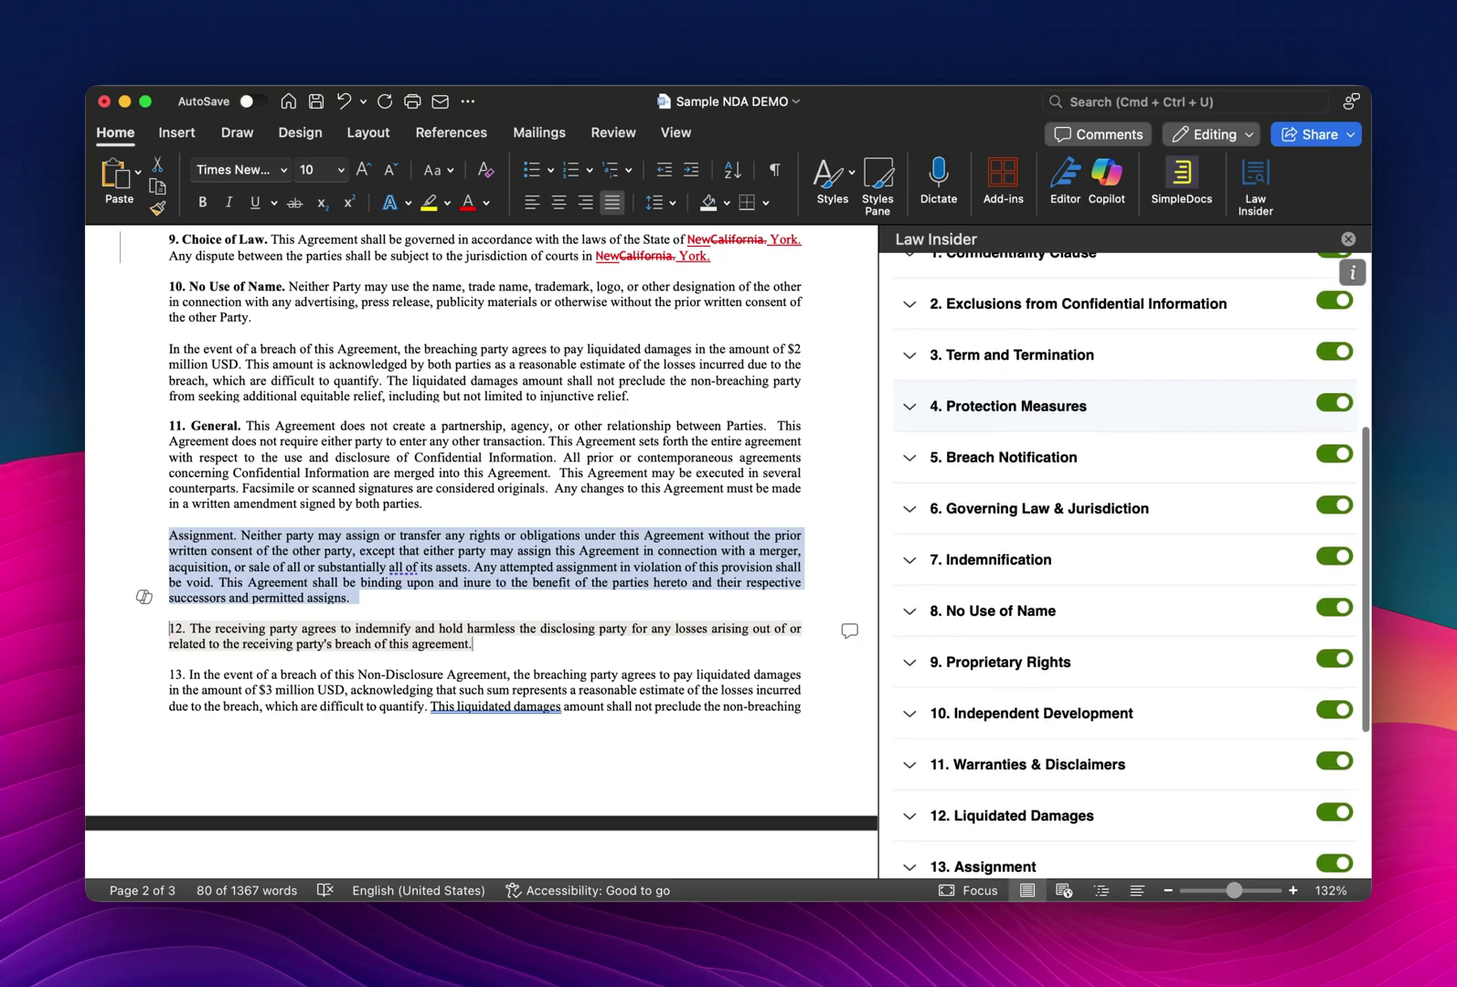
scroll(1092, 562, "down", 5)
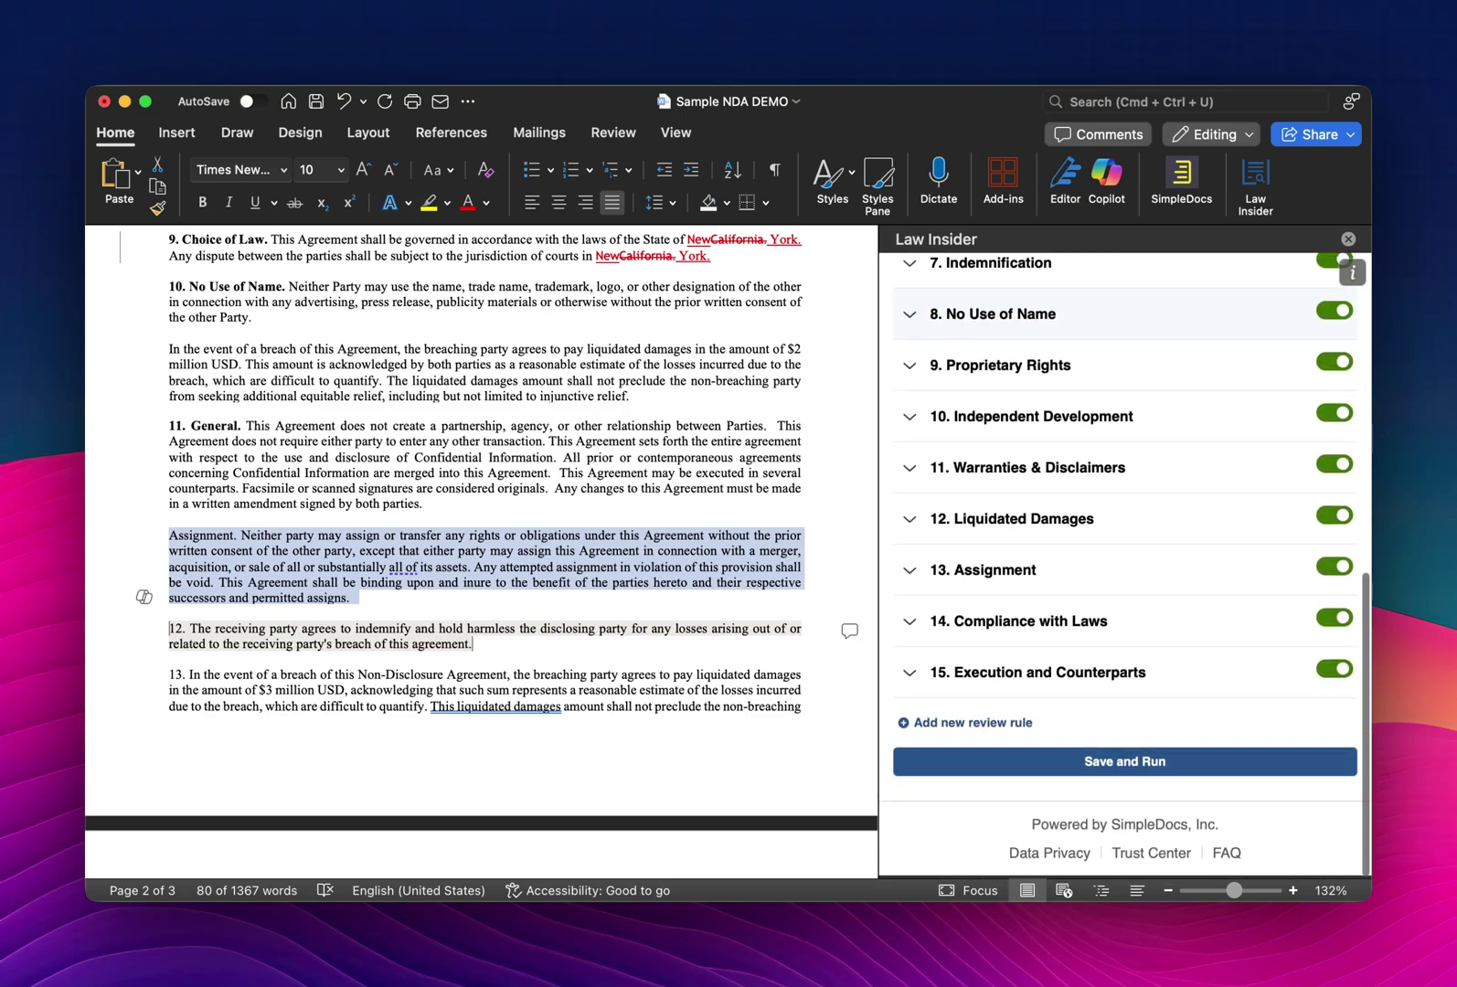
left_click(1123, 766)
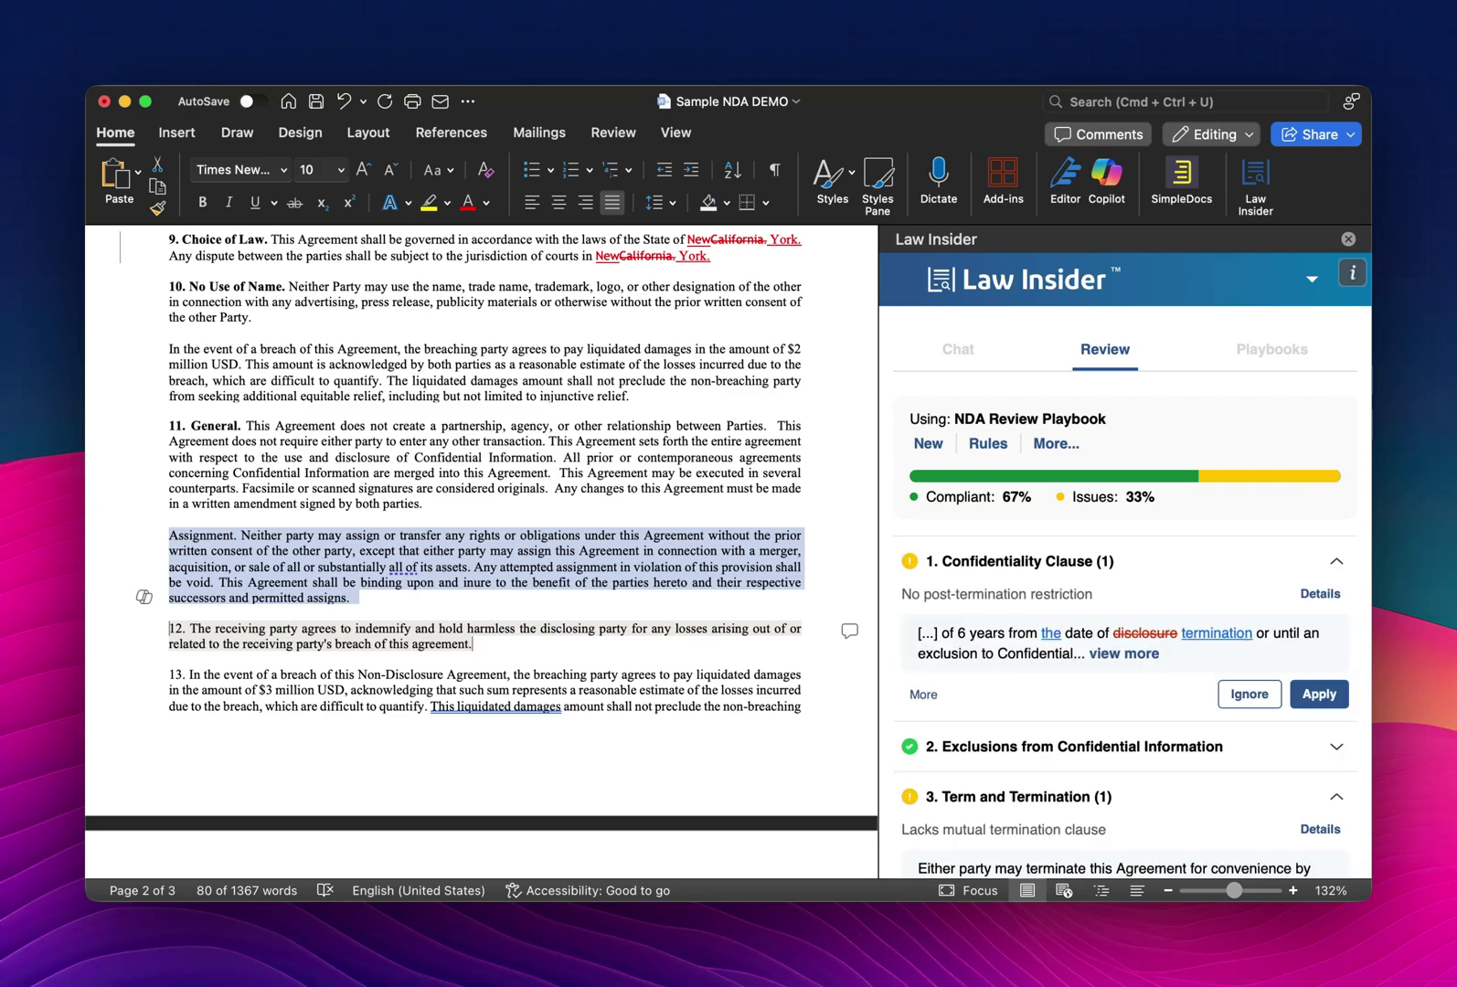
scroll(1124, 549, "down", 2)
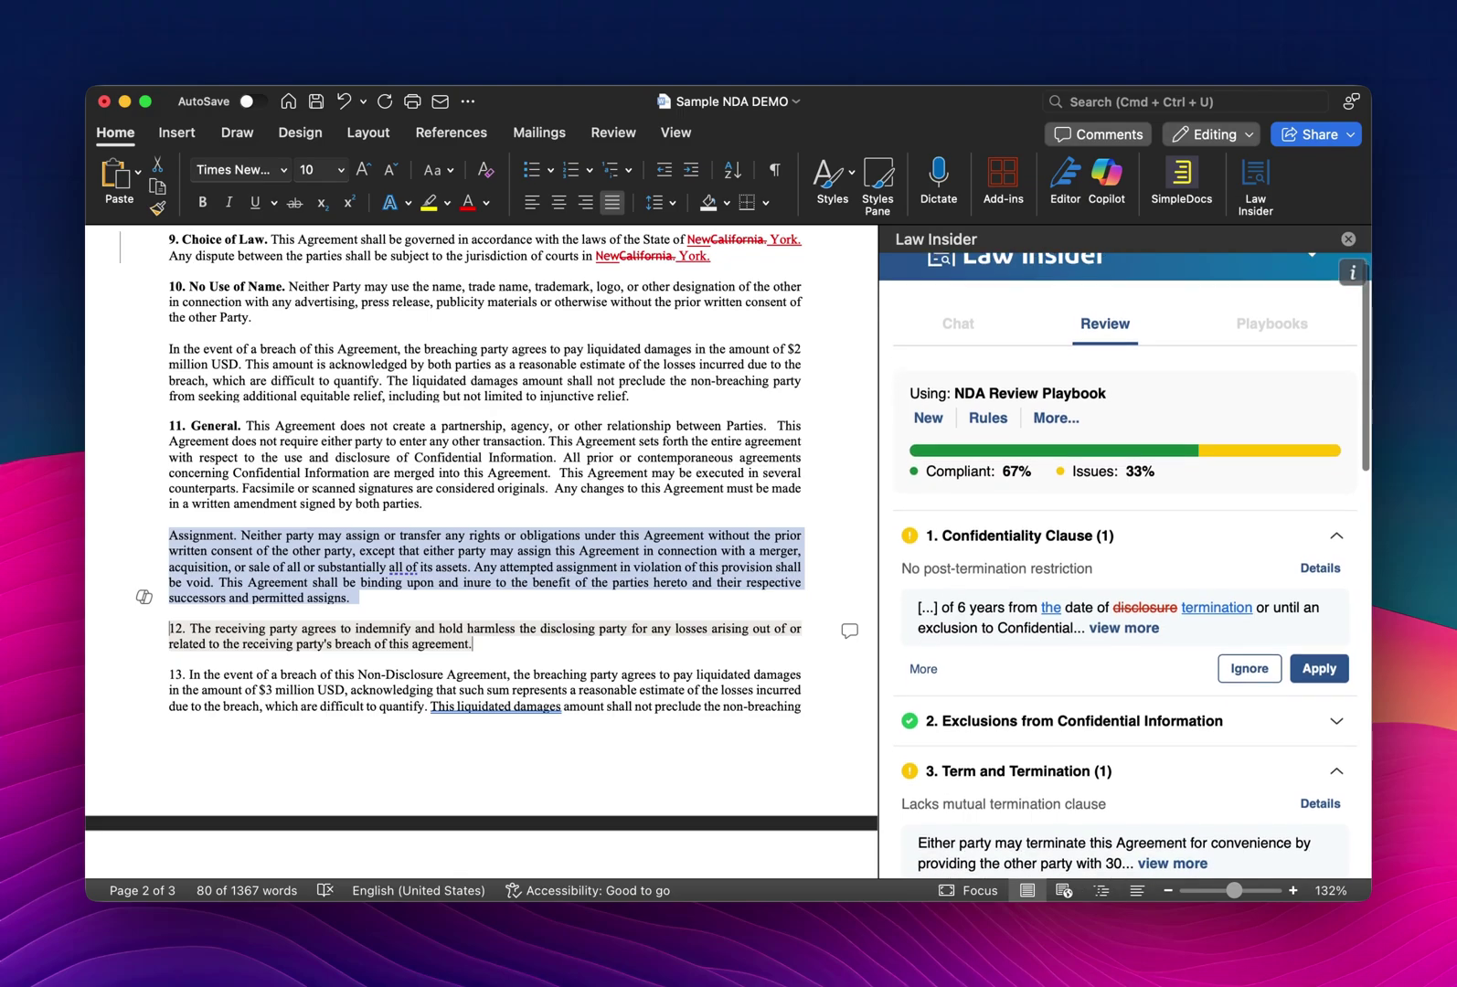
scroll(1117, 443, "up", 2)
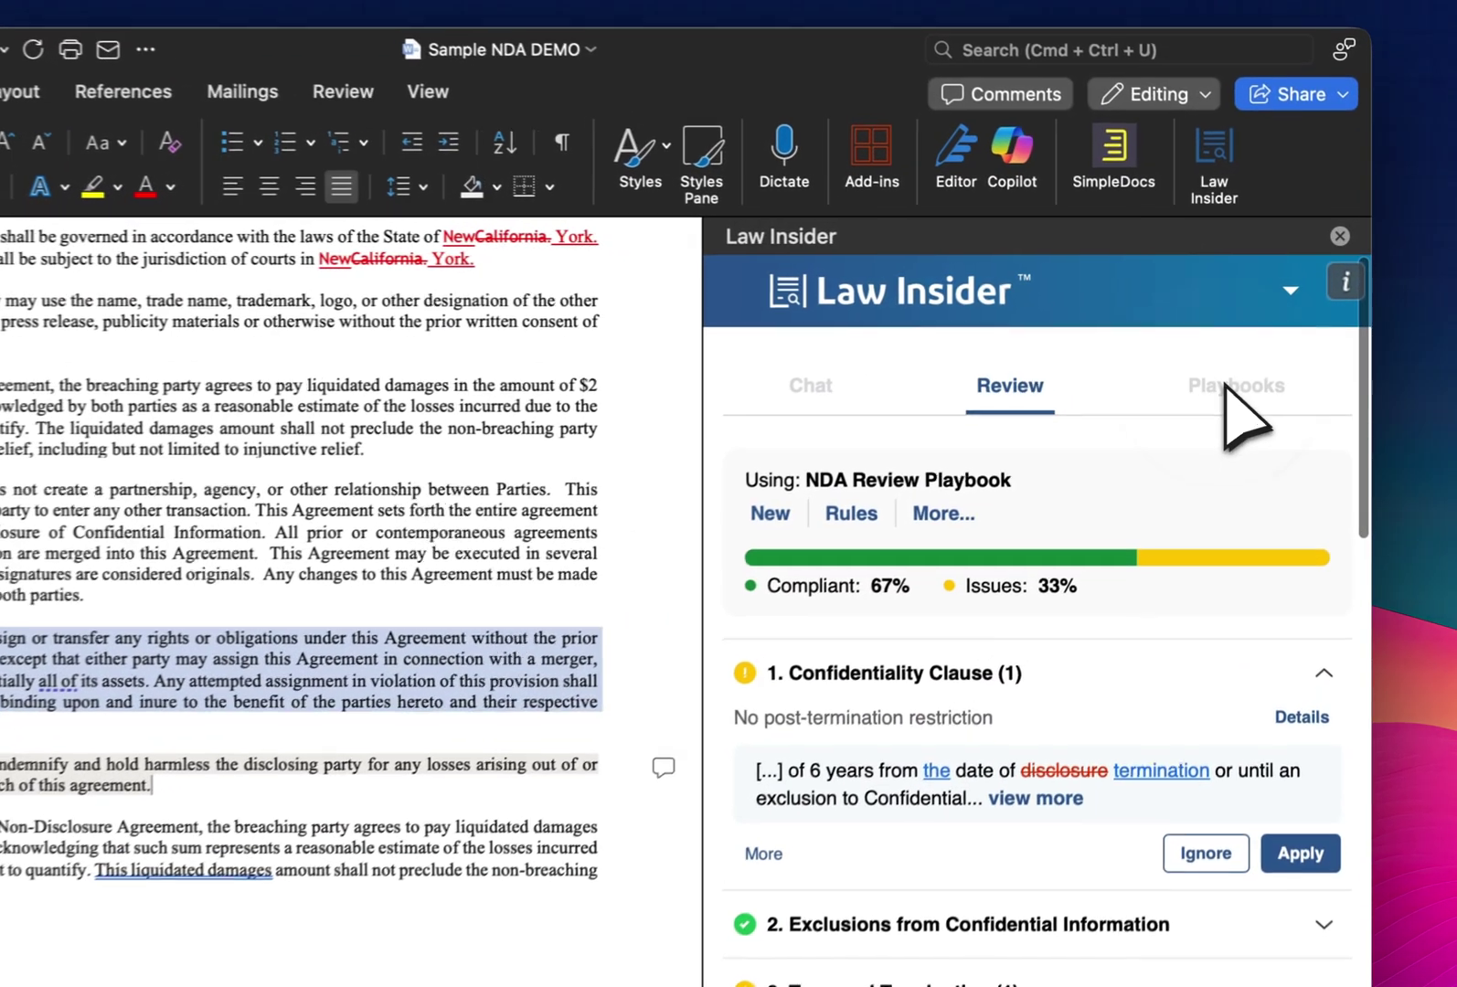
- Browse the available playbooks, filtering the list by Standards and by Custom
left_click(1267, 348)
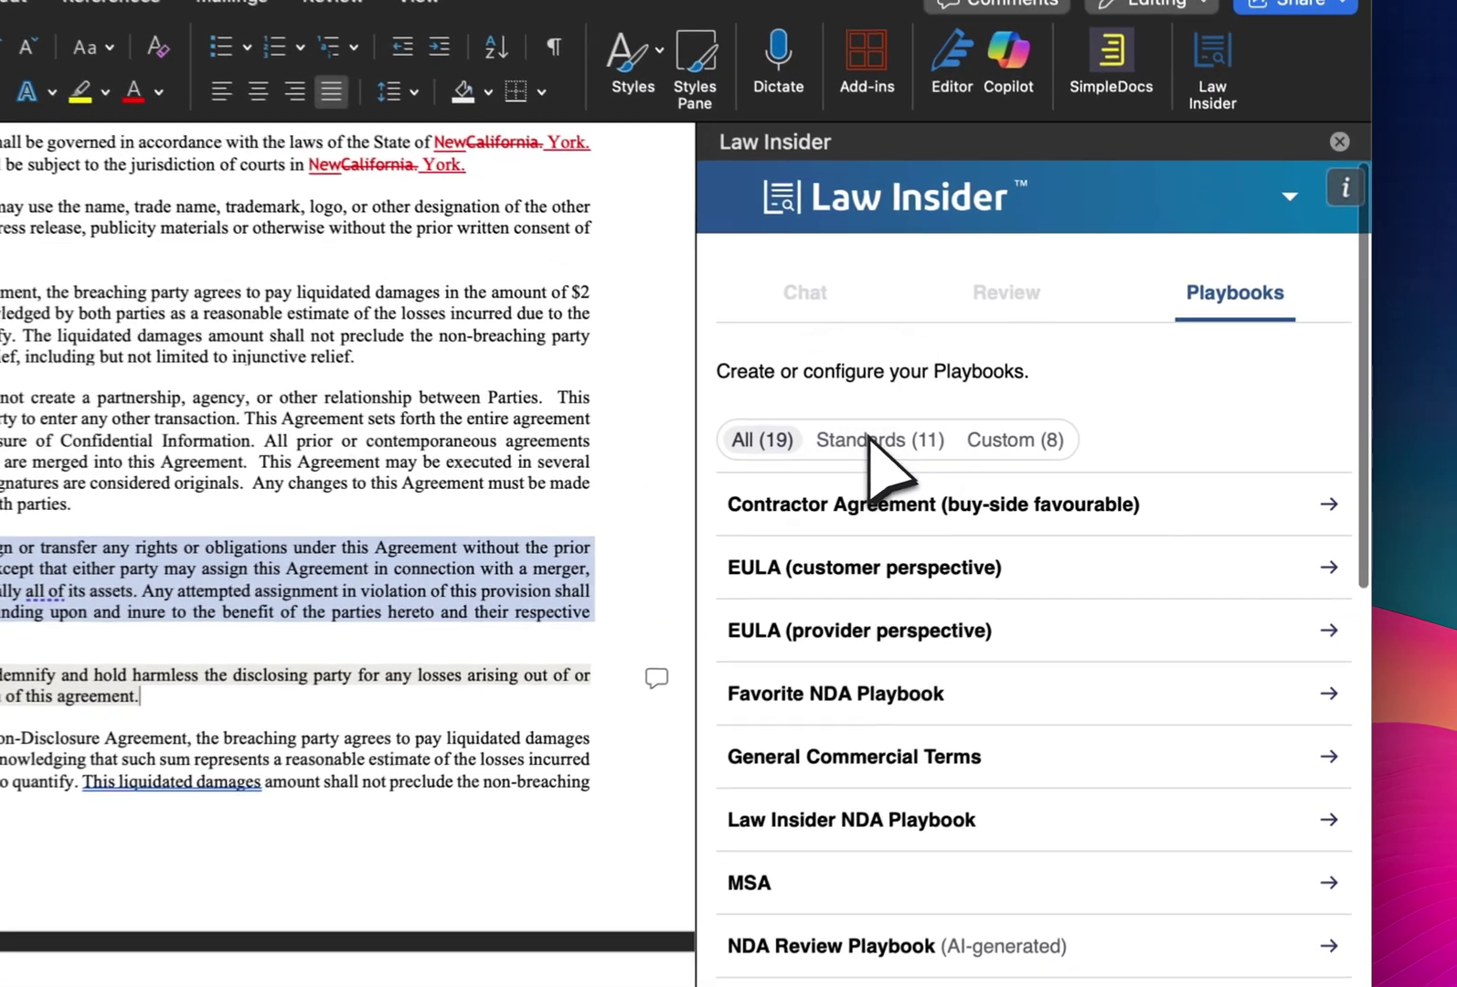
left_click(873, 439)
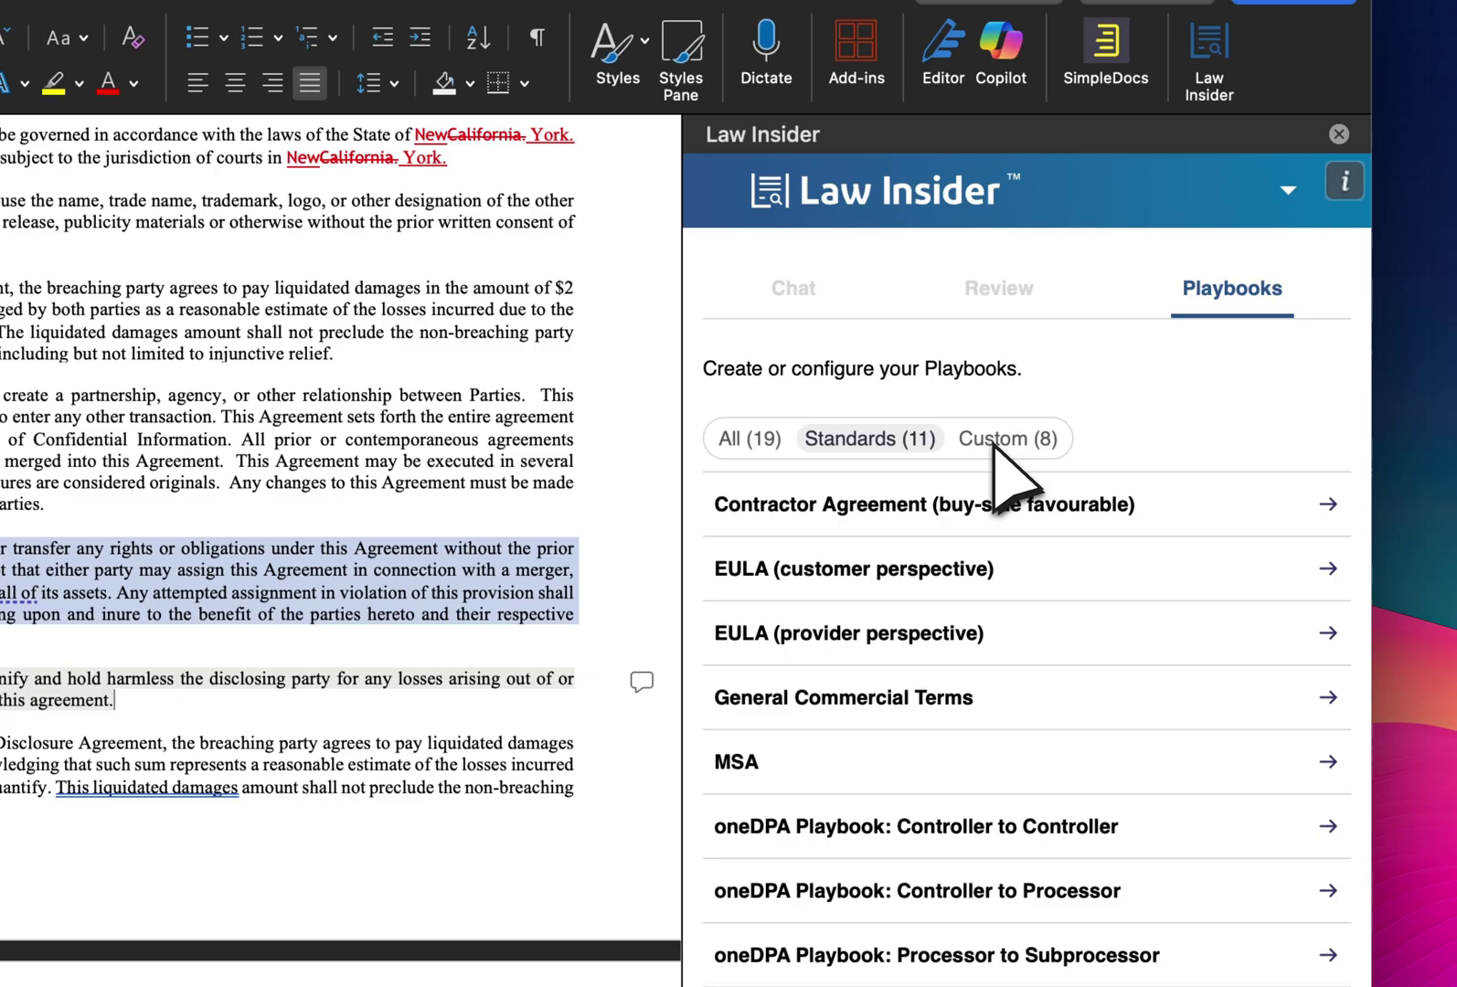
left_click(996, 441)
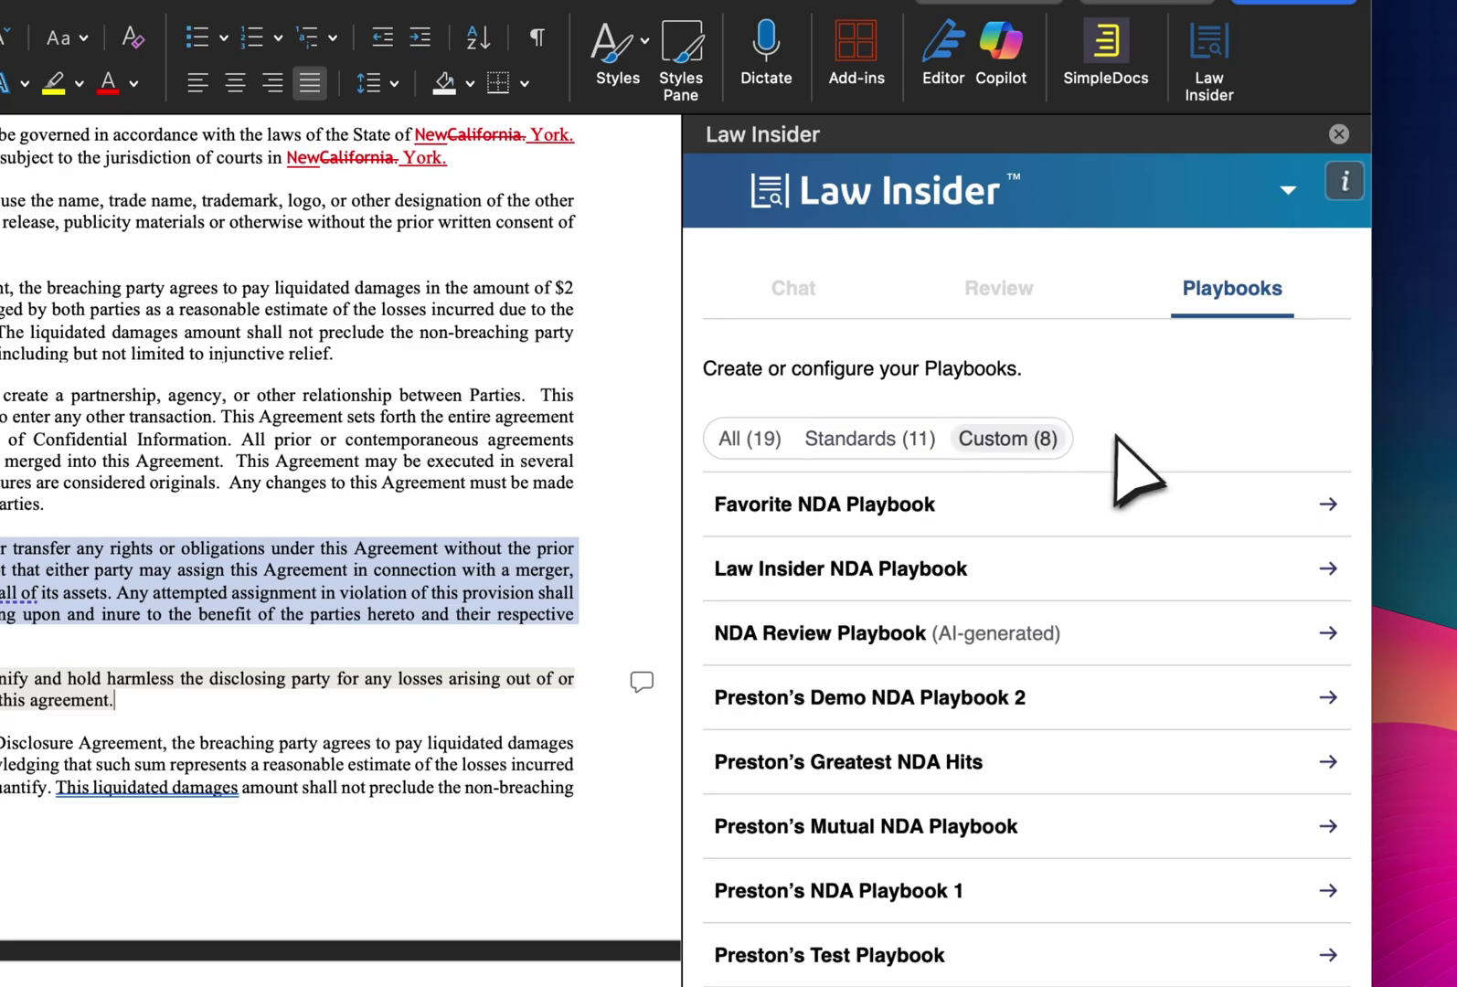
- Create a custom playbook named "Demo Playbook #5" with the agreement type NDA
scroll(1027, 588, "down", 3)
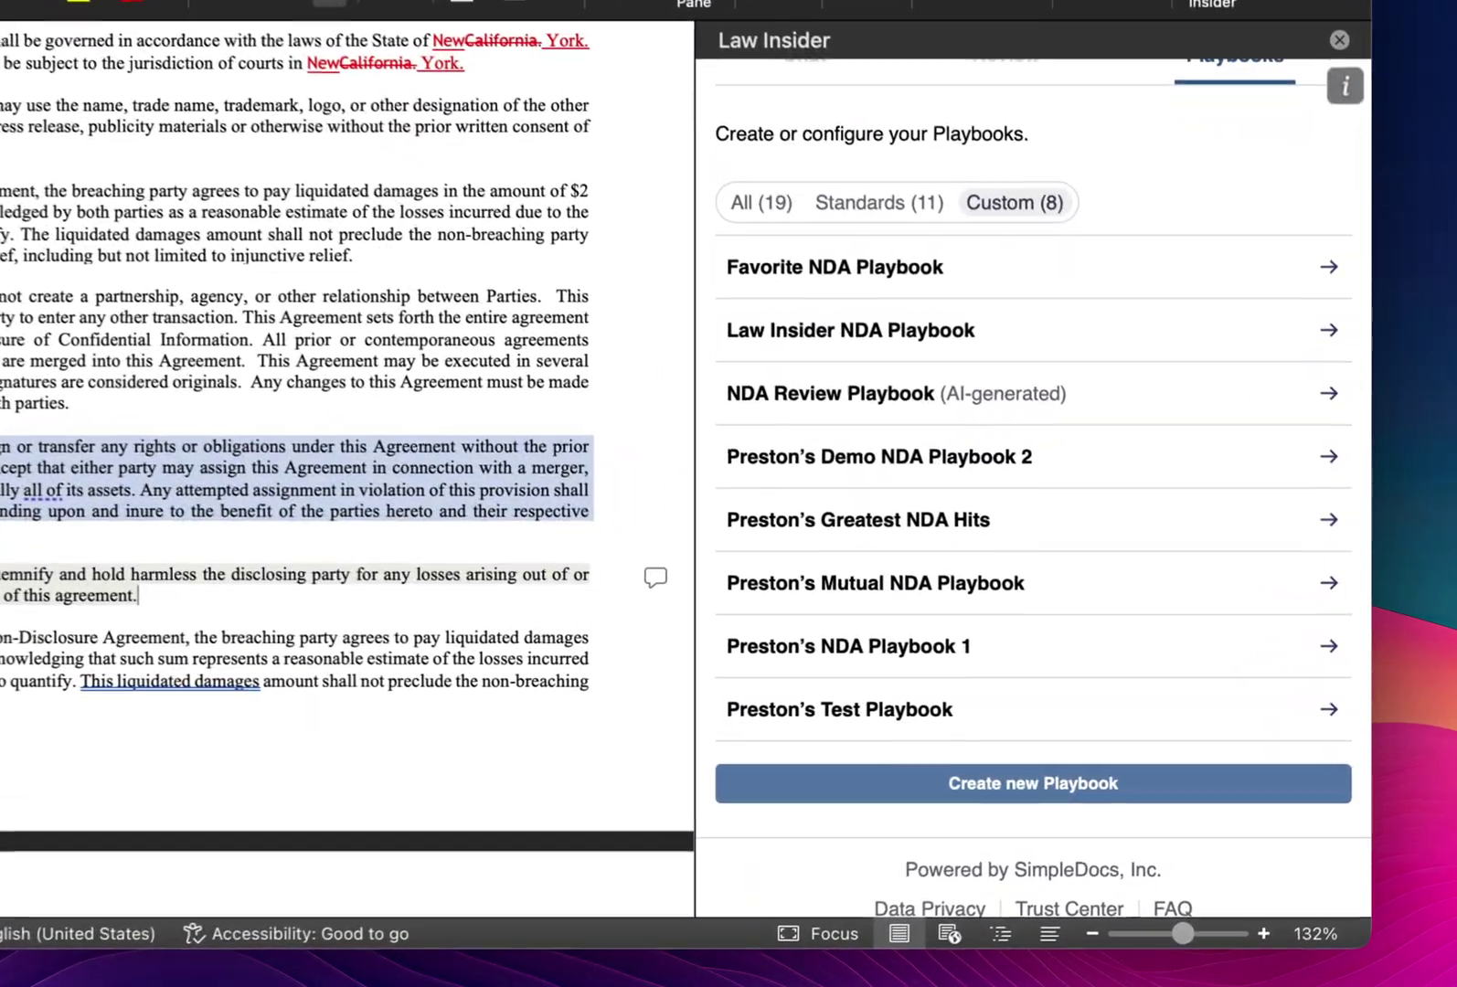
left_click(1134, 784)
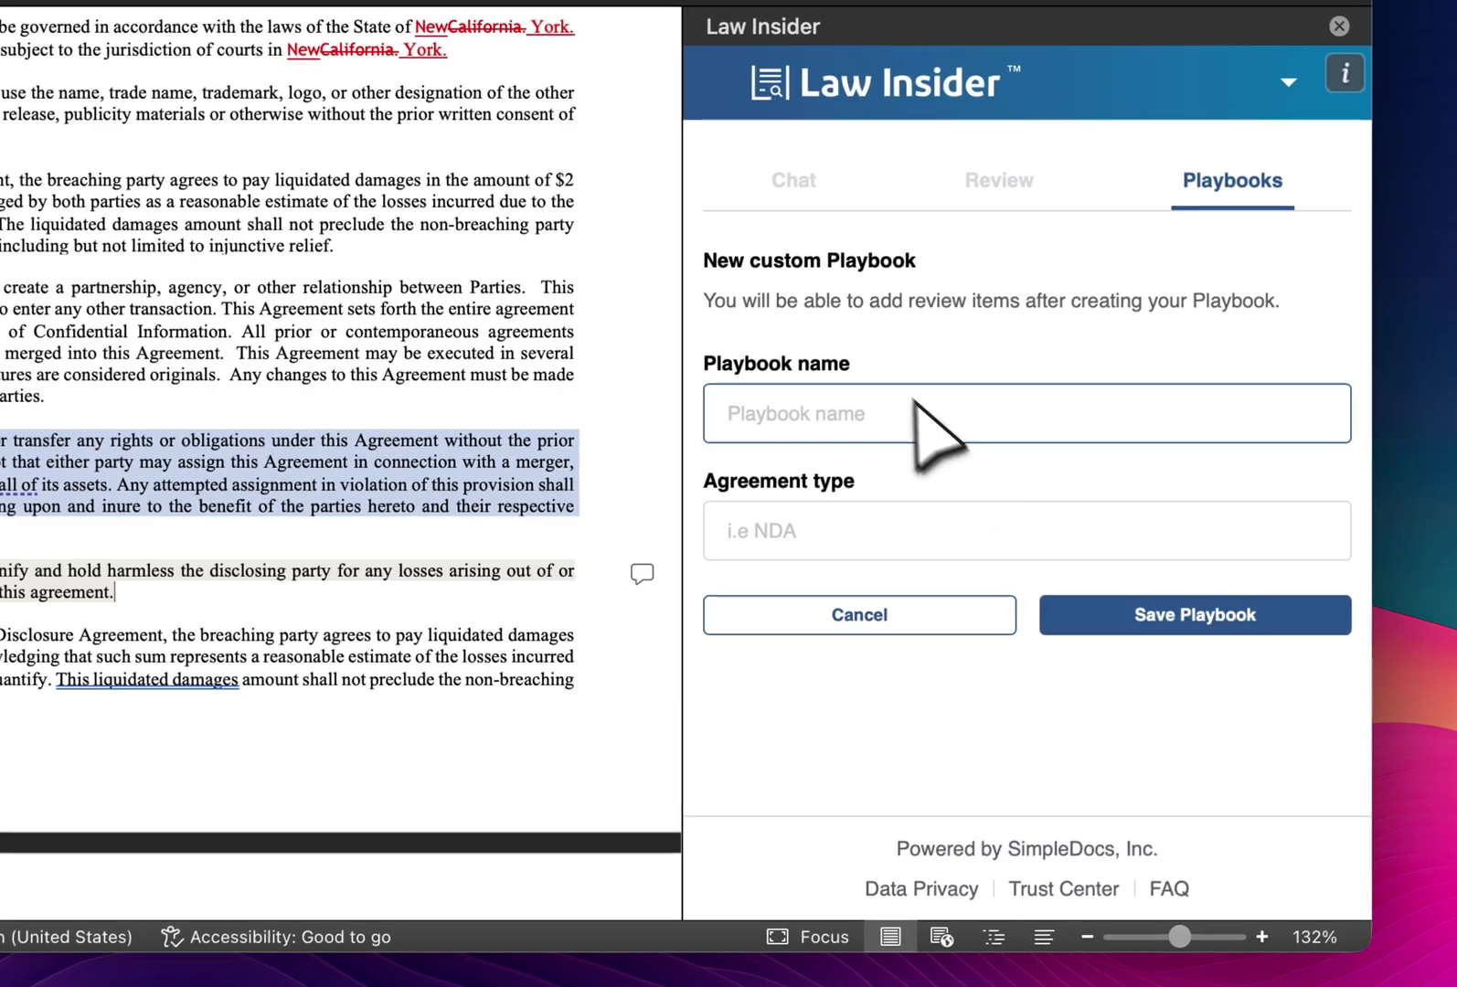
left_click(866, 426)
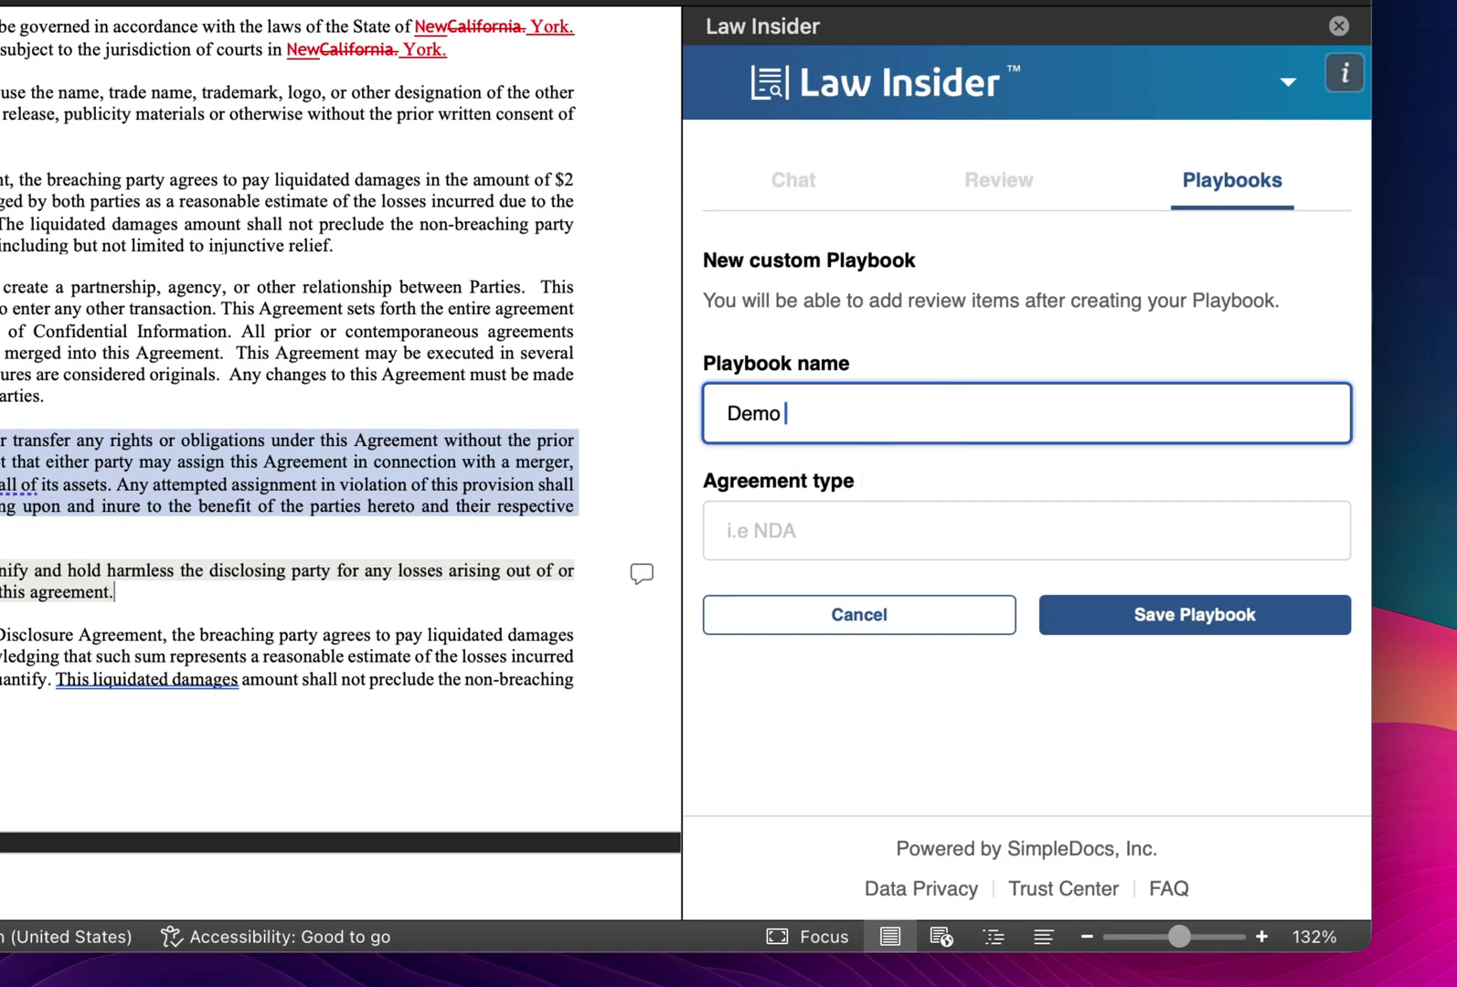
type("Demo Playbook #")
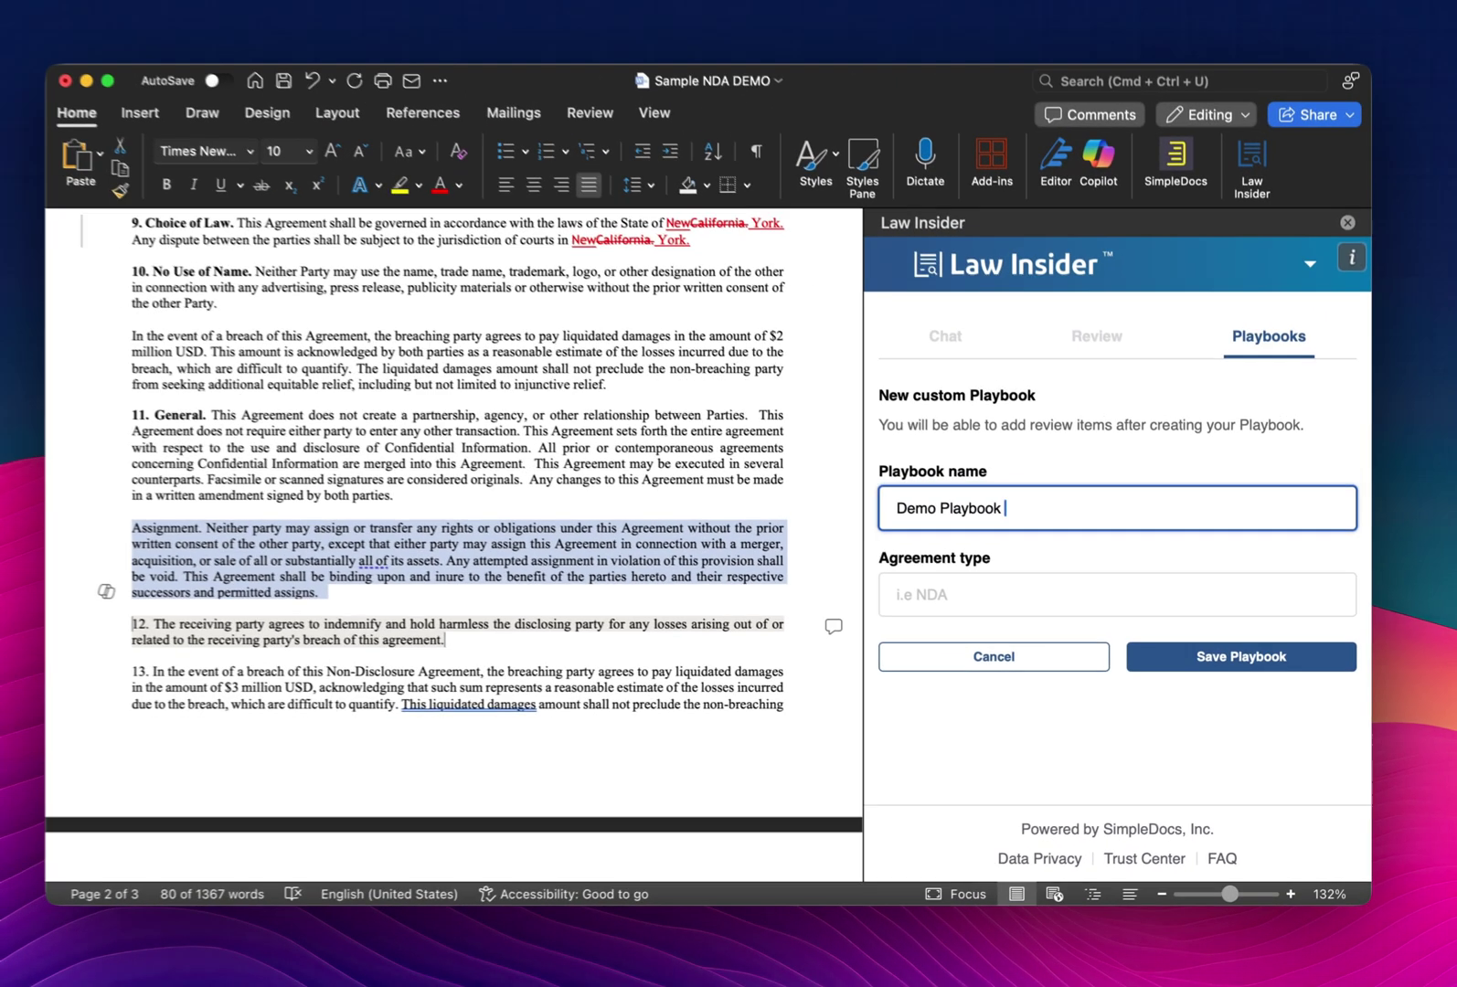
type("5")
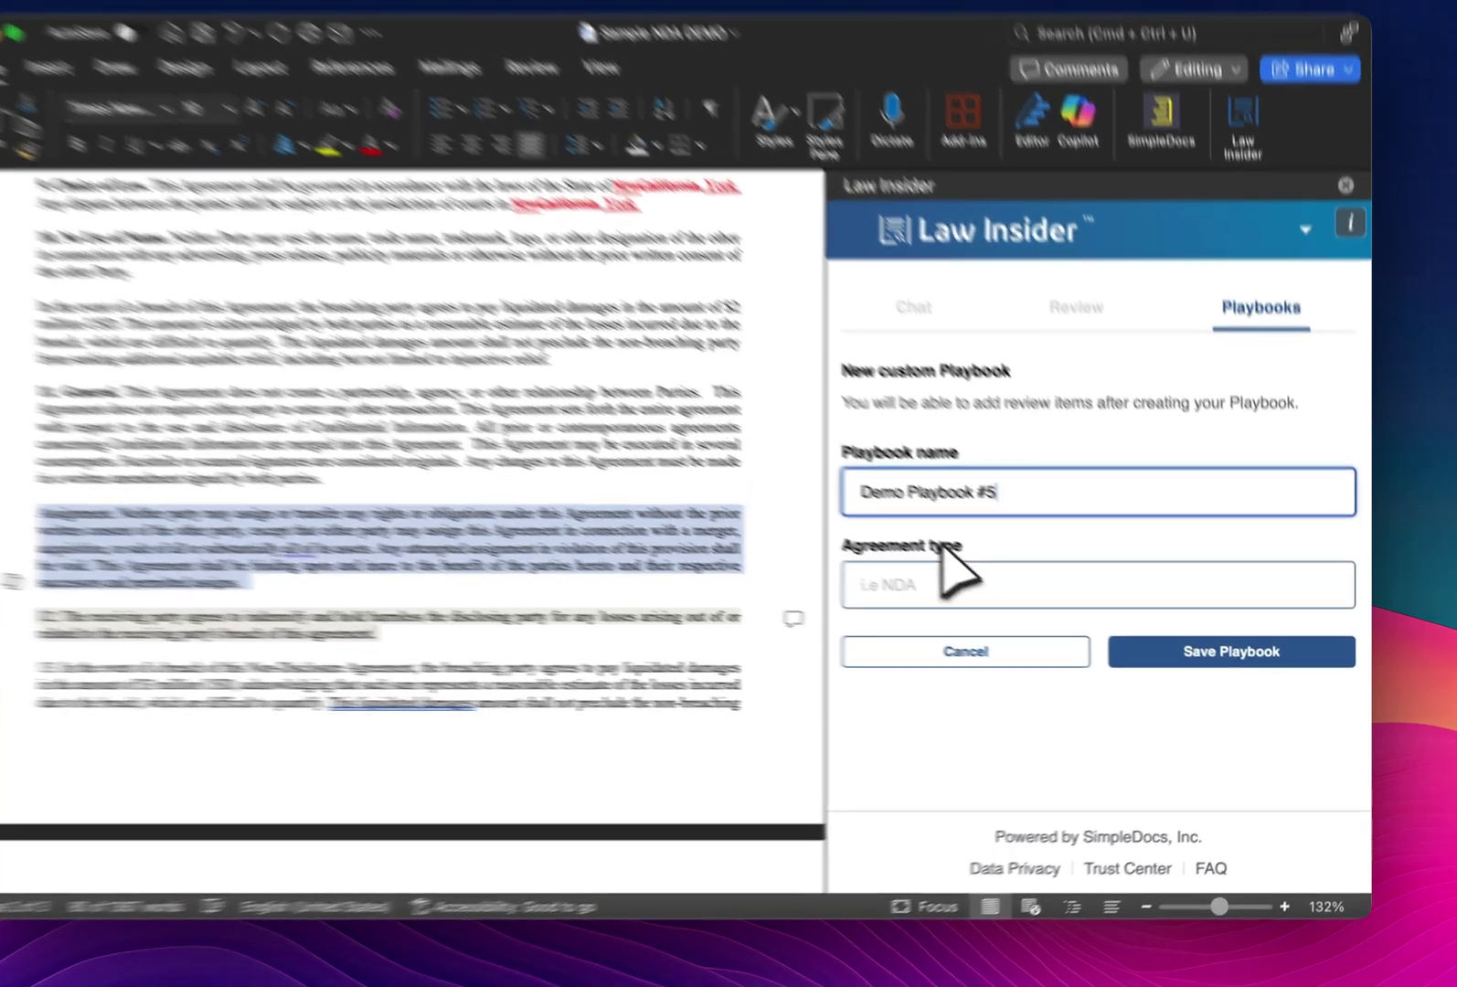
left_click(978, 599)
type("NDA")
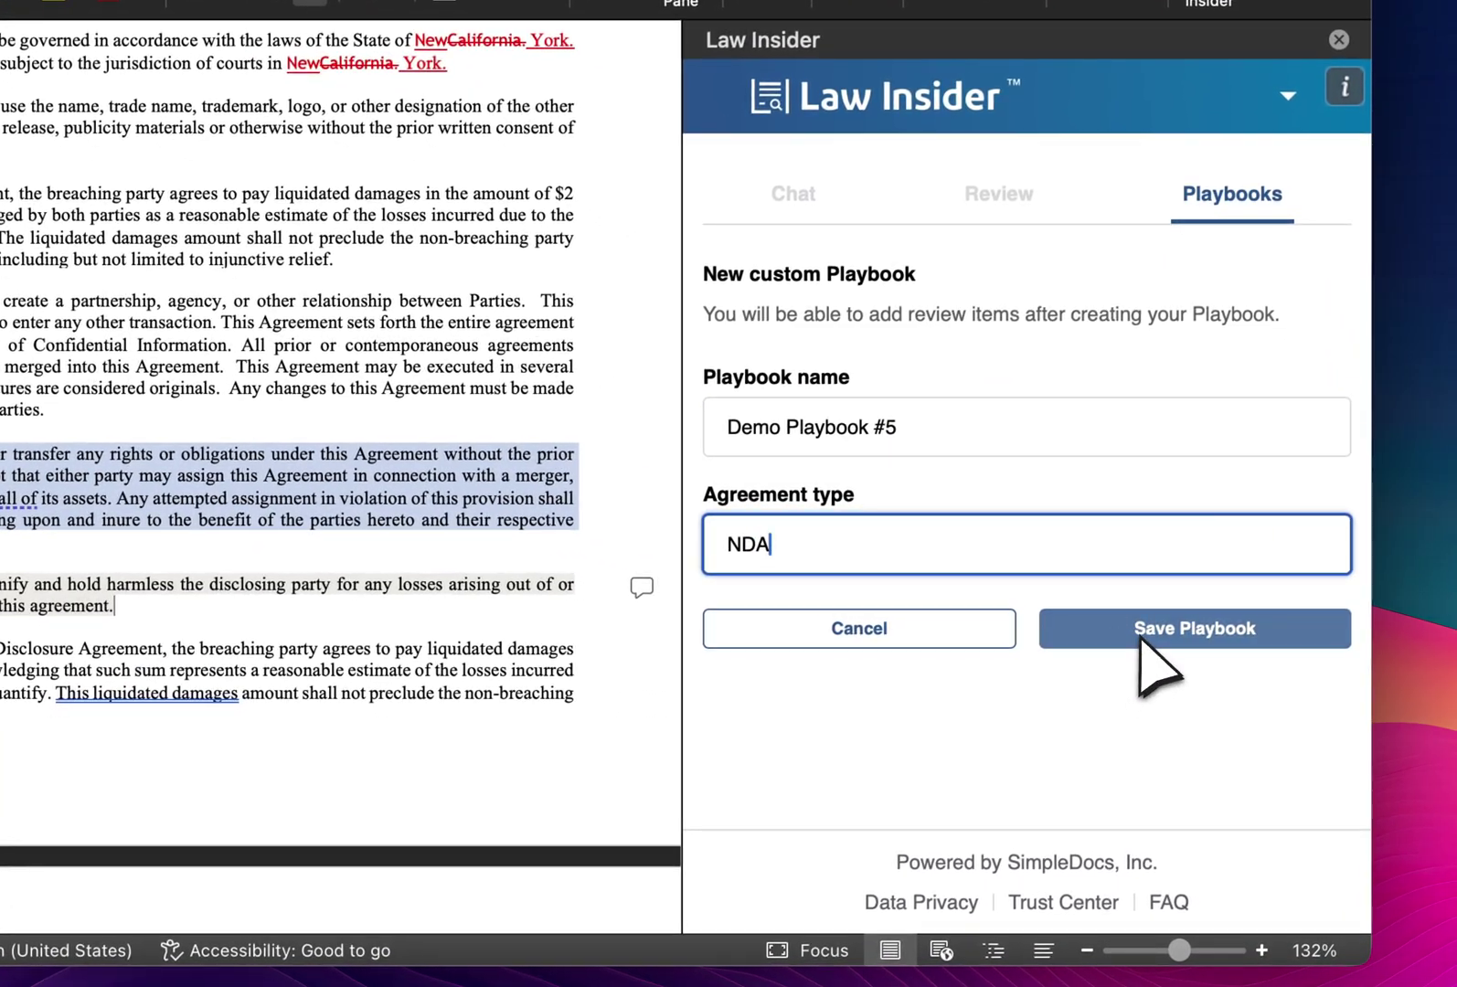
left_click(1140, 645)
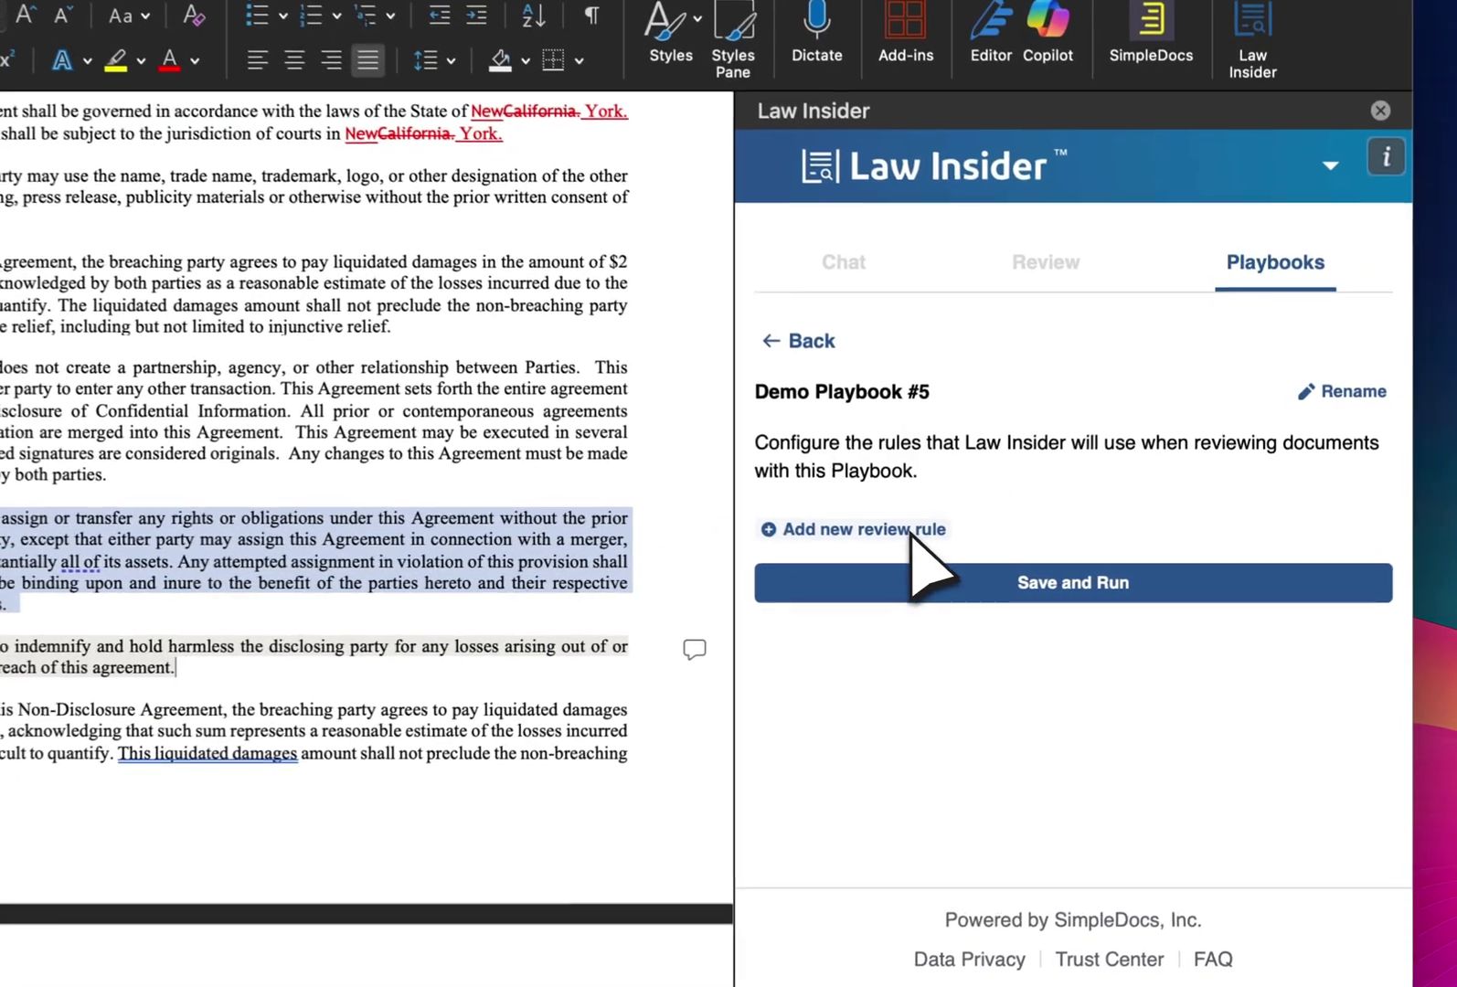
- Start a new review rule in Demo Playbook #5 and name it "Term Lenght"
left_click(910, 530)
left_click(907, 463)
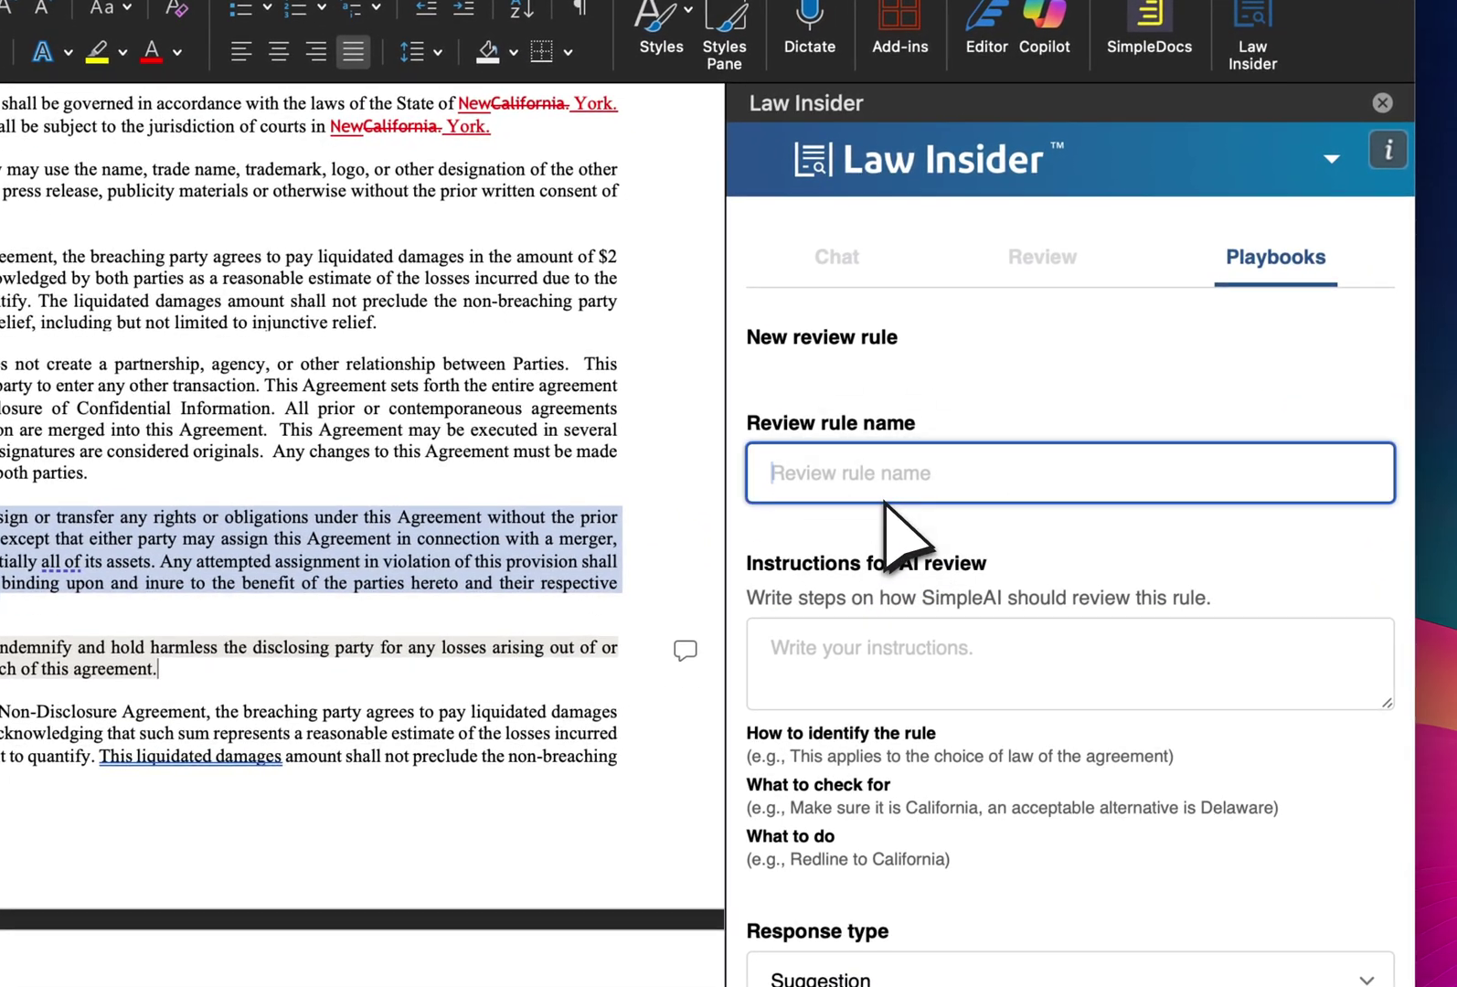
type("Term Leng")
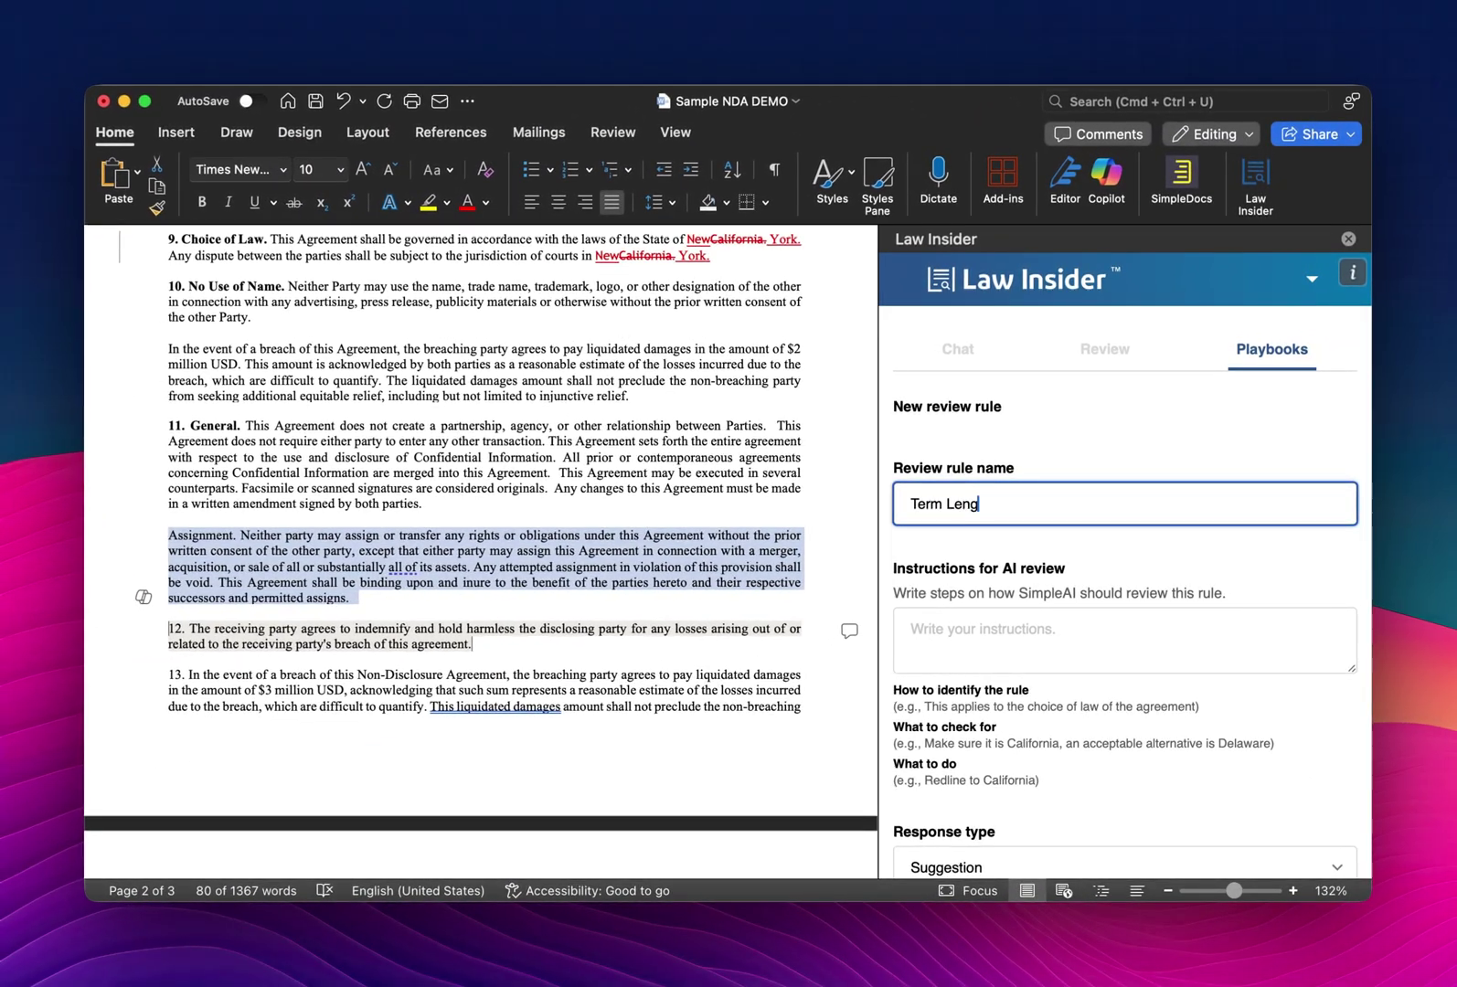
type("ht")
key("Tab")
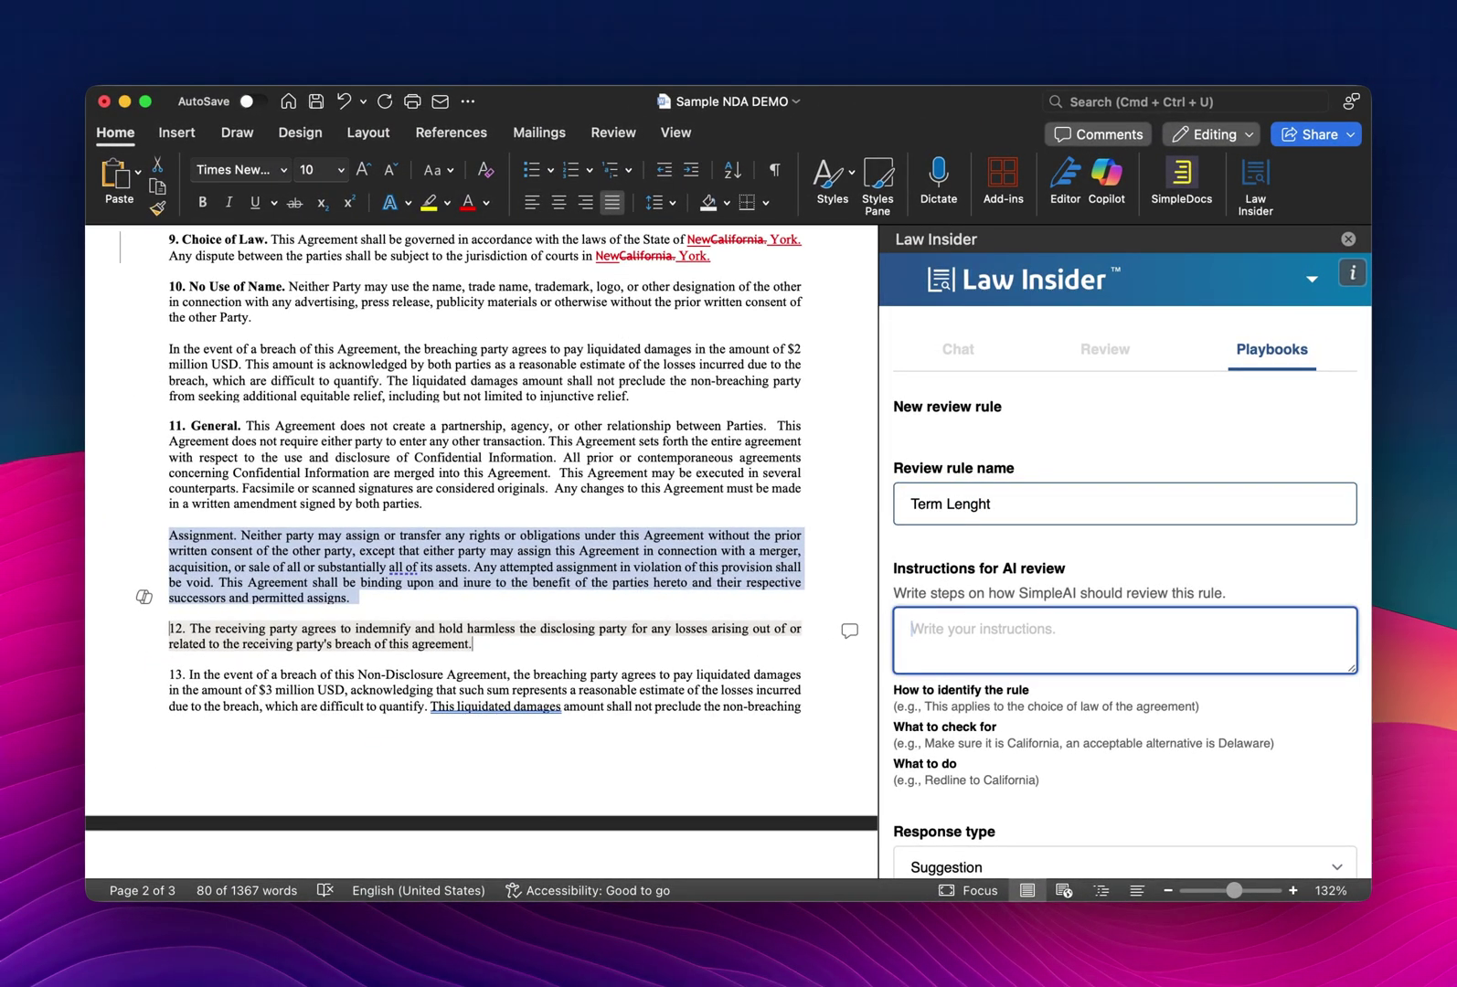
- Write the rule's AI review instructions as two paragraphs: "Our default term length is 18 months." and "We accept between 1 year and 5 years."
type("O")
type("ur deftau")
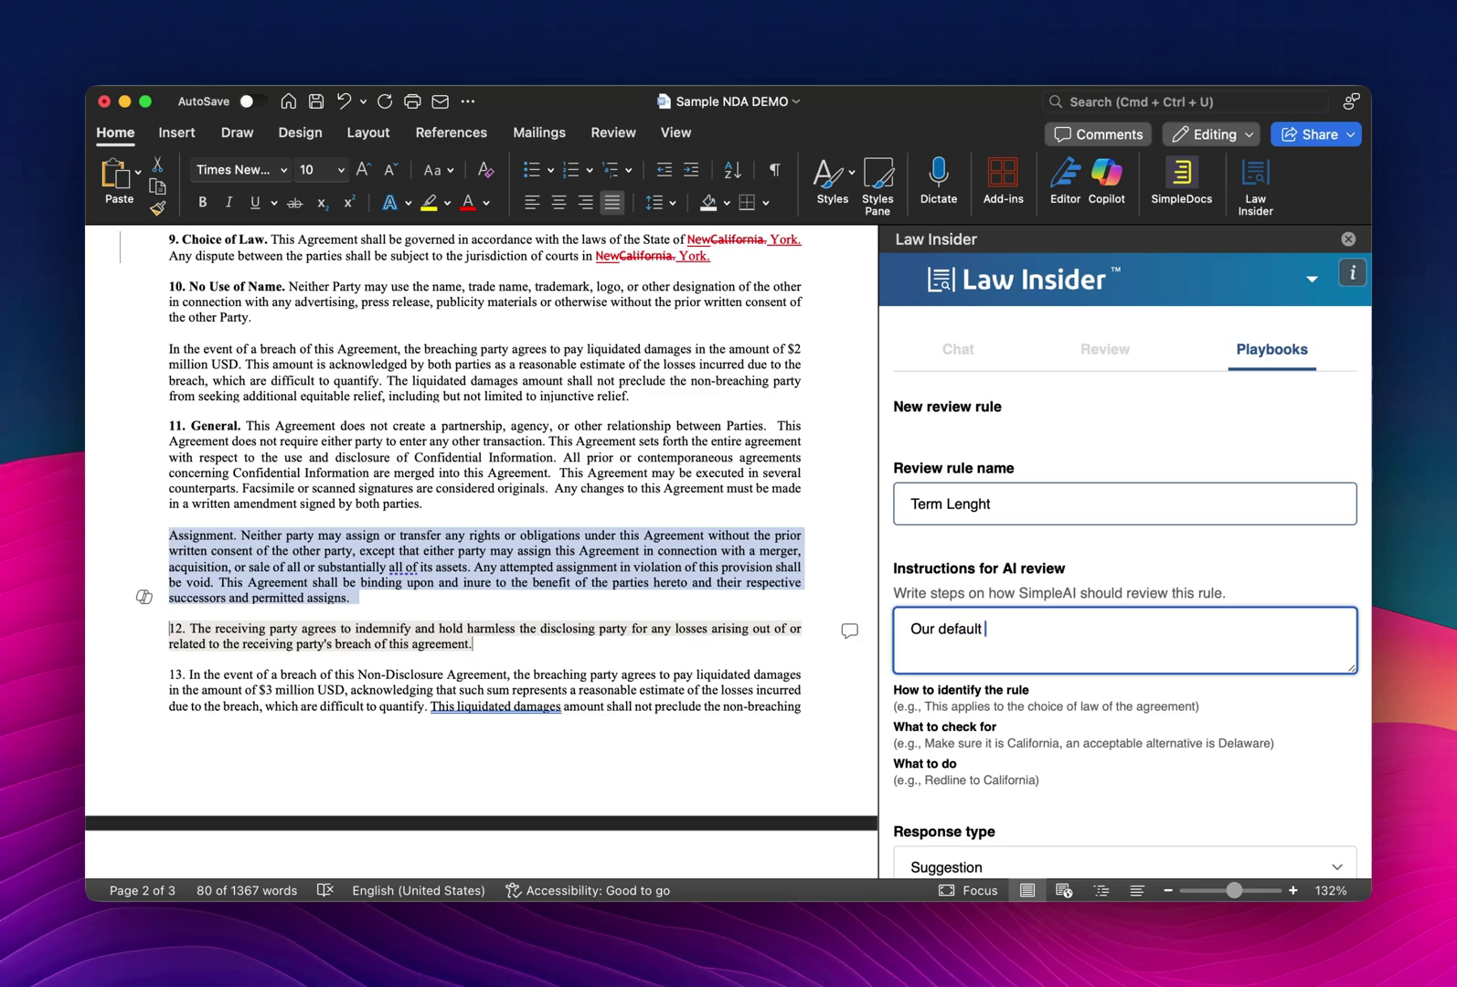
type("lt term length is")
type(" 18 mont")
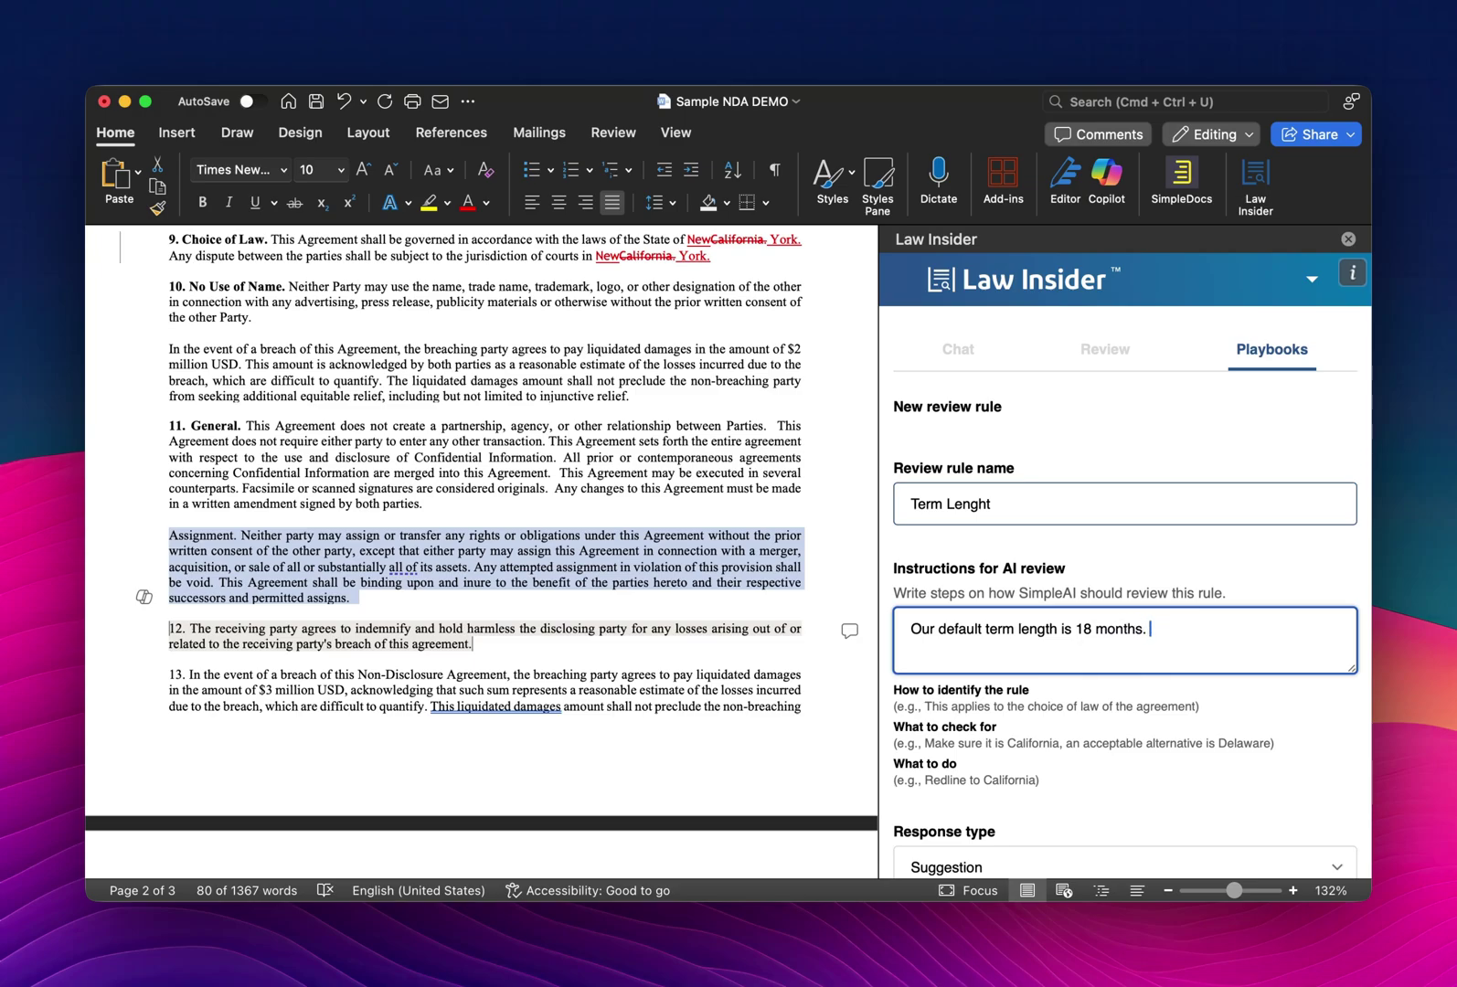
type("hs.")
key("Return")
key("Return")
type("We accept betwe")
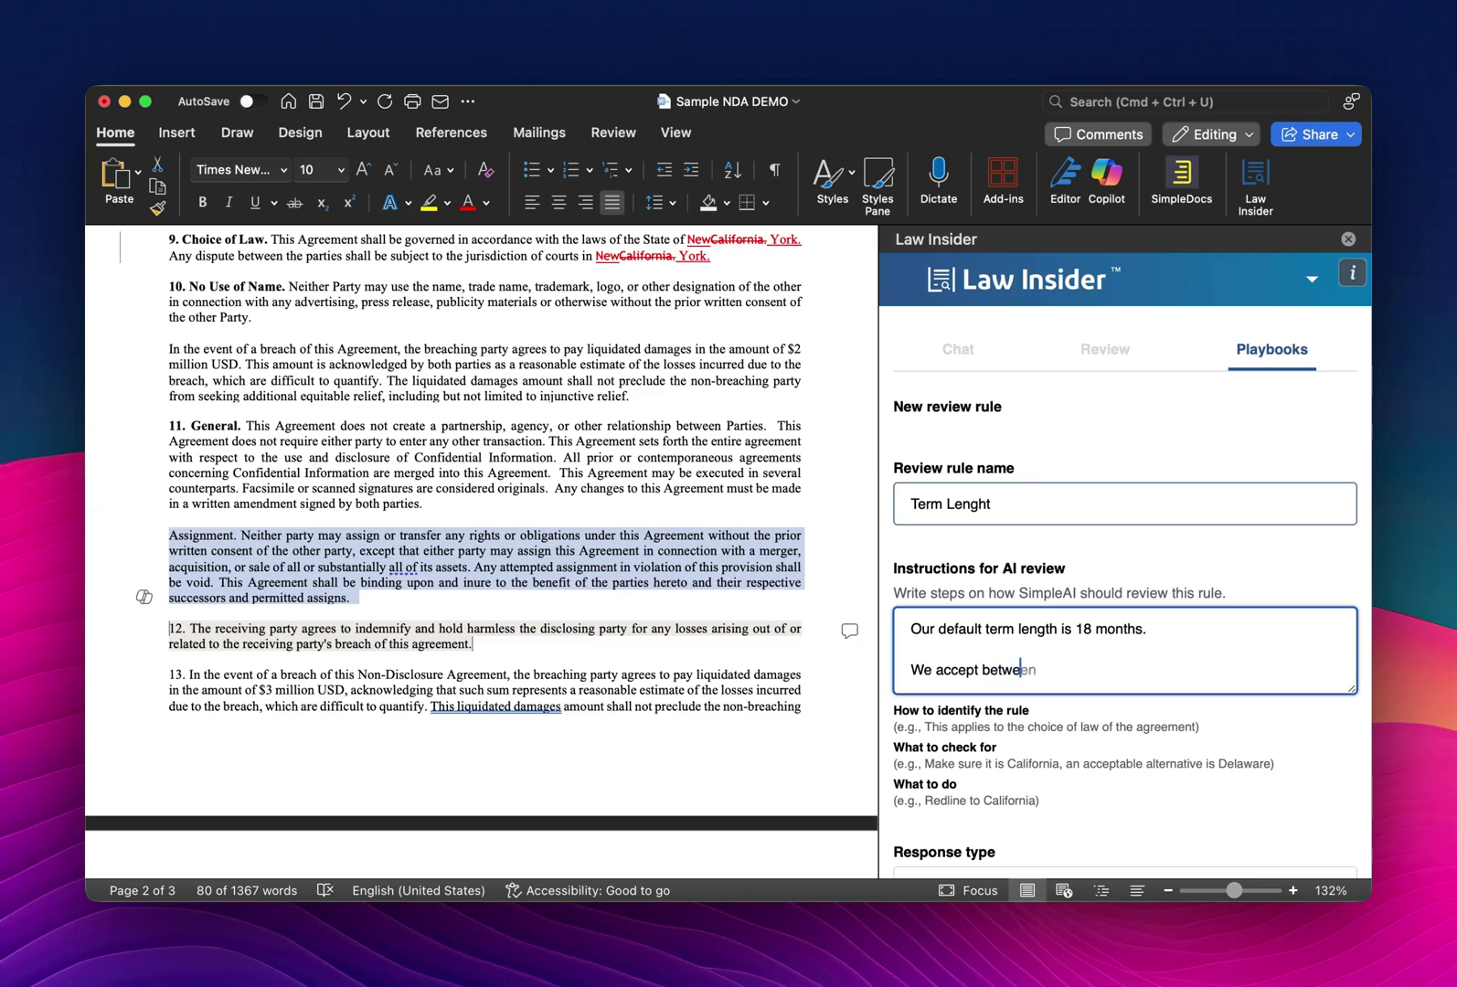
type("en 1 year and 5 years.")
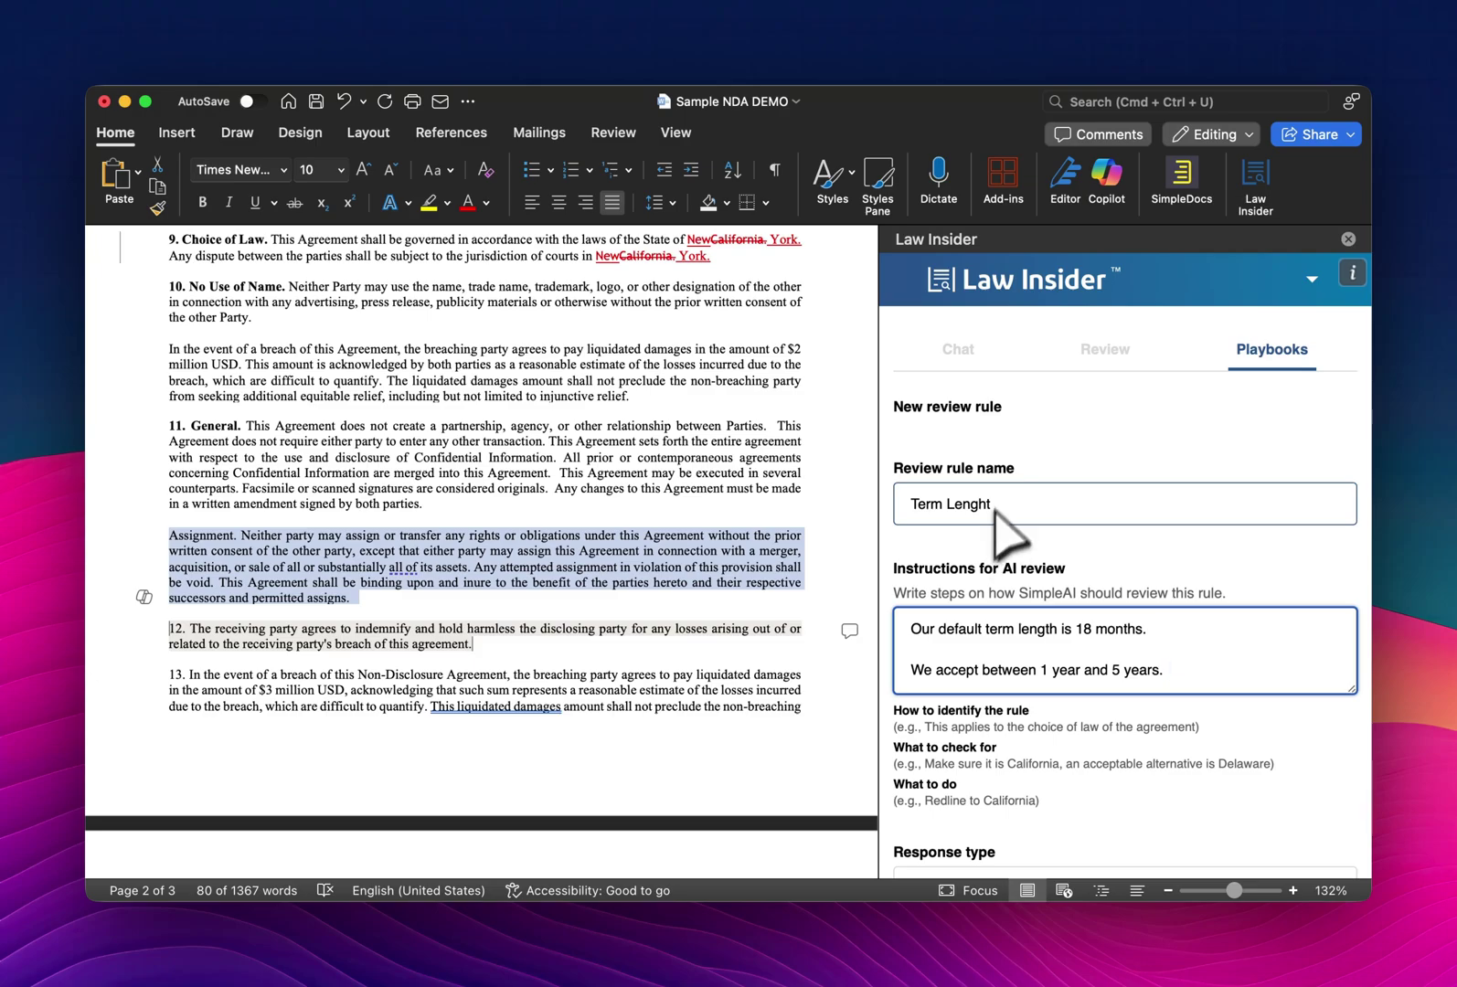
- Set the new review rule's response type to Redline
scroll(1051, 512, "down", 3)
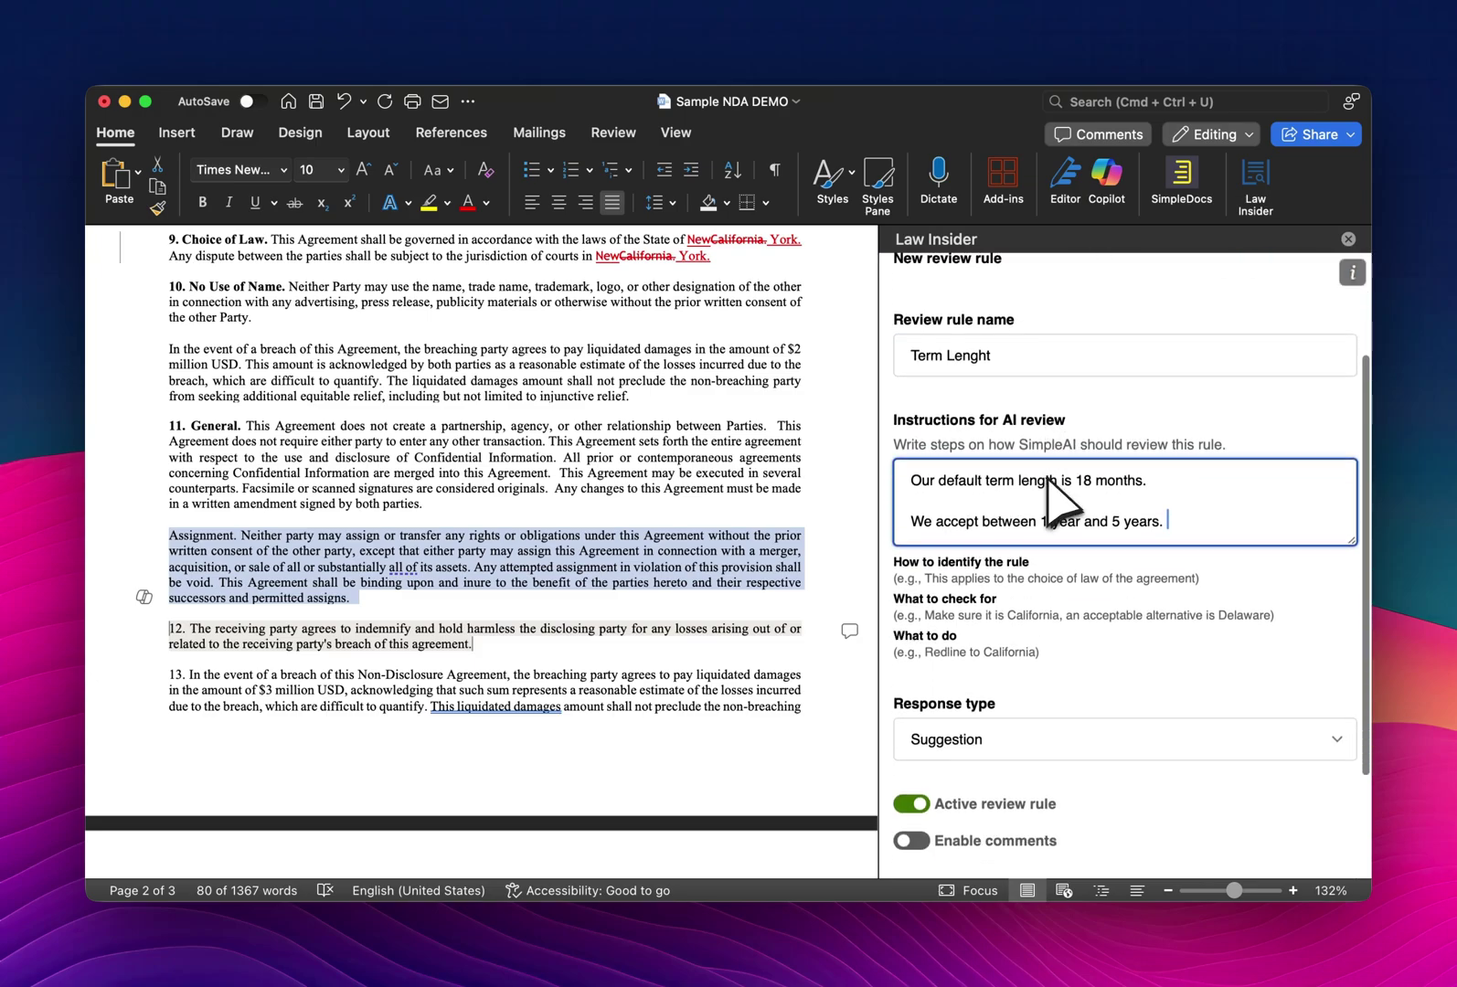
scroll(1051, 484, "down", 2)
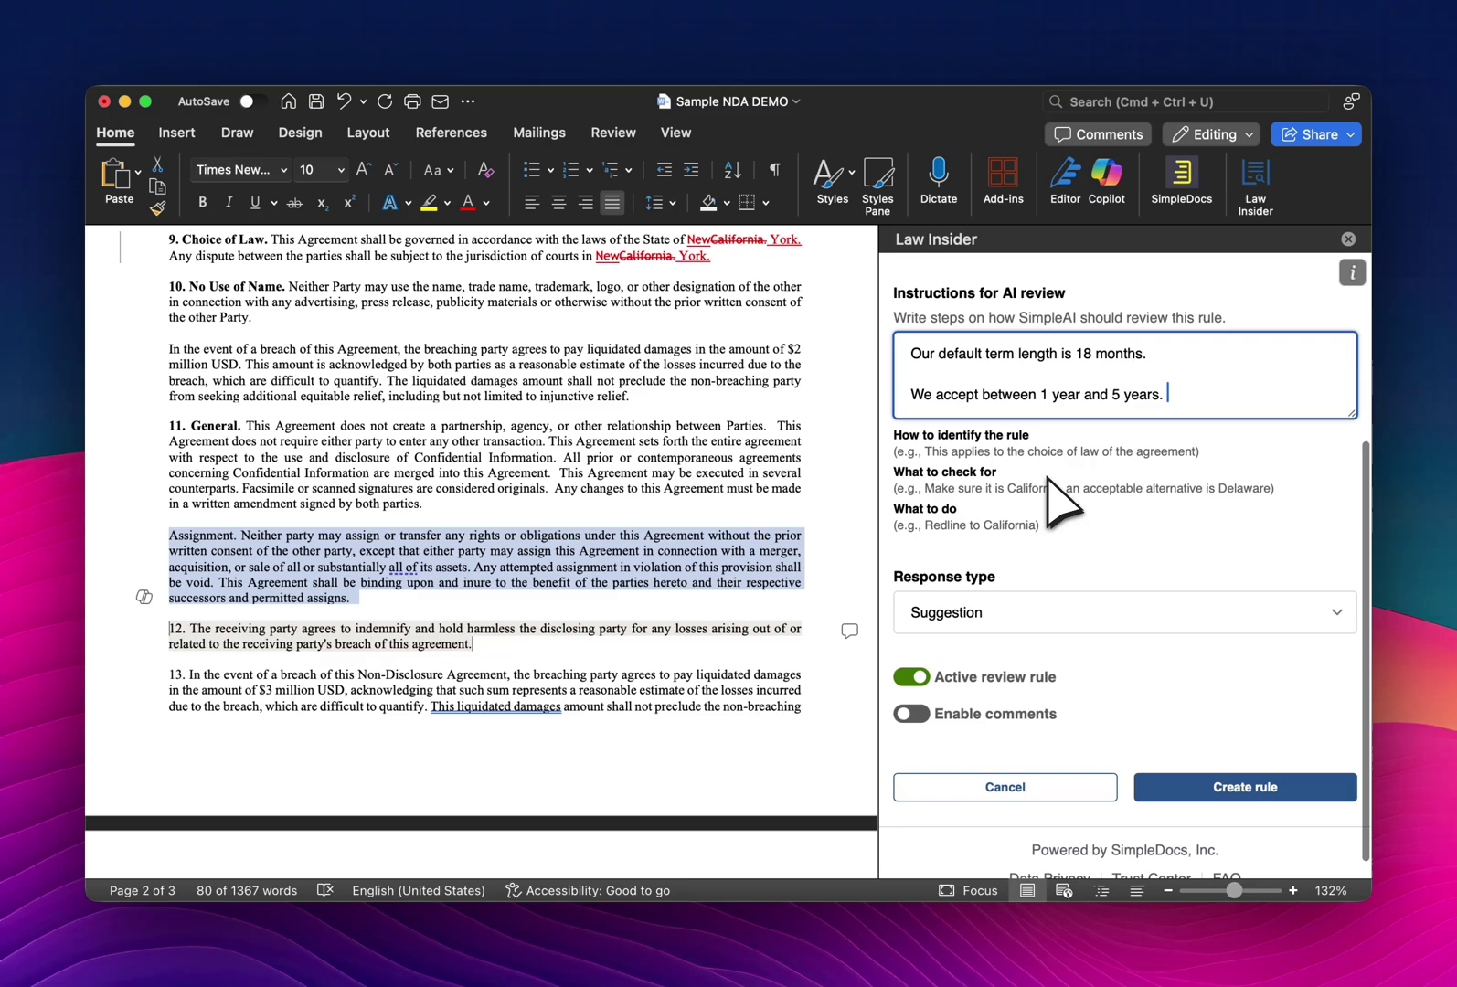
left_click(1061, 605)
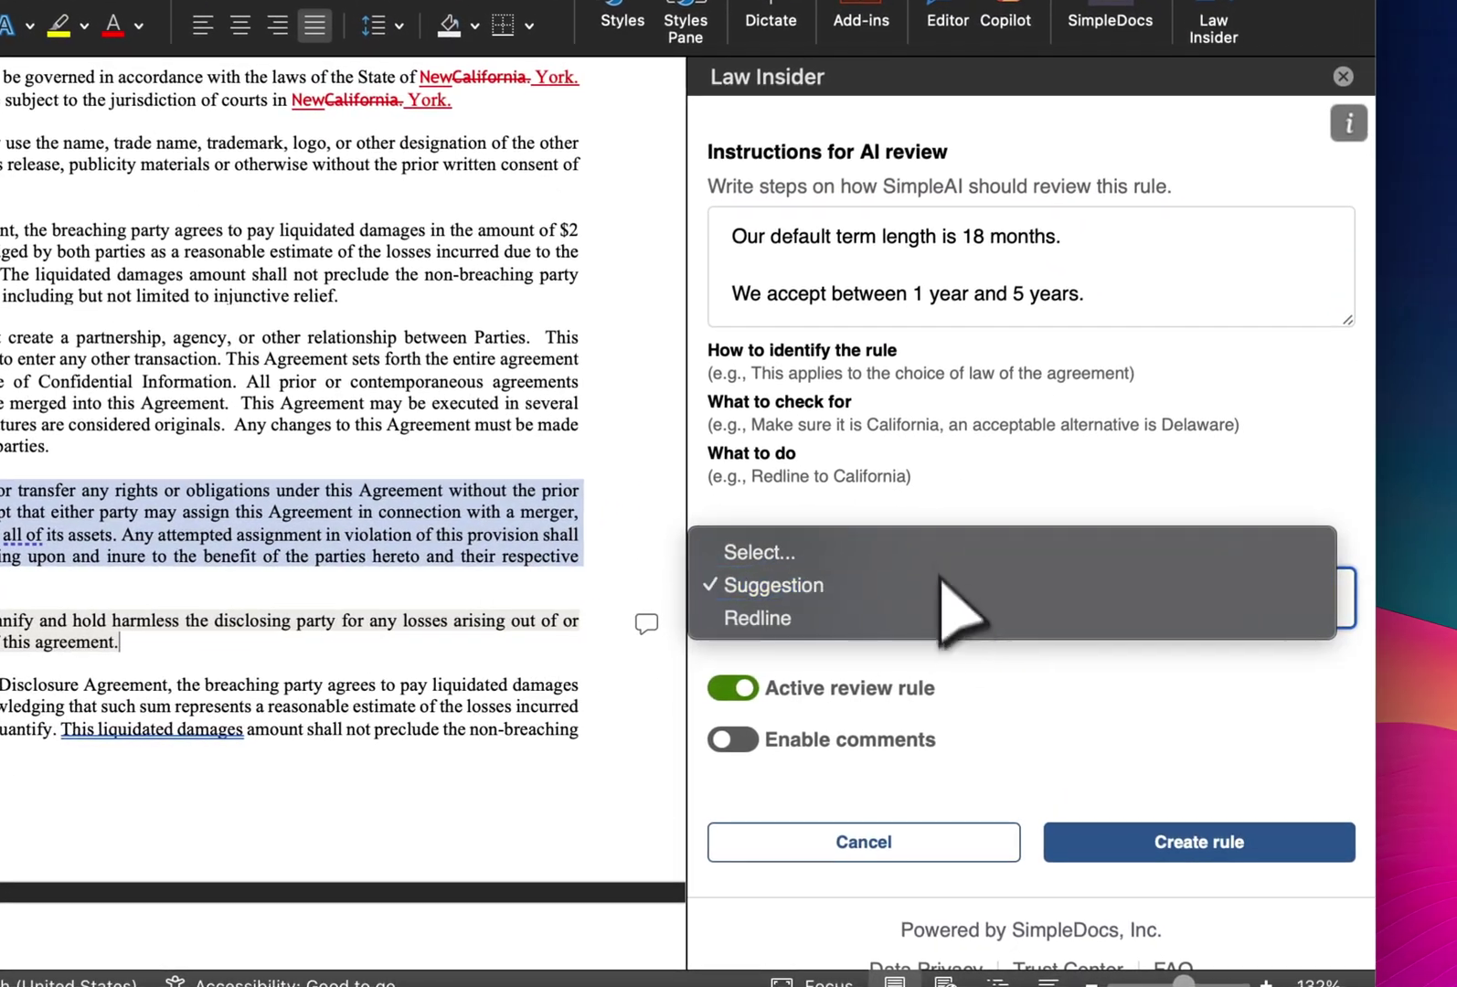
left_click(941, 581)
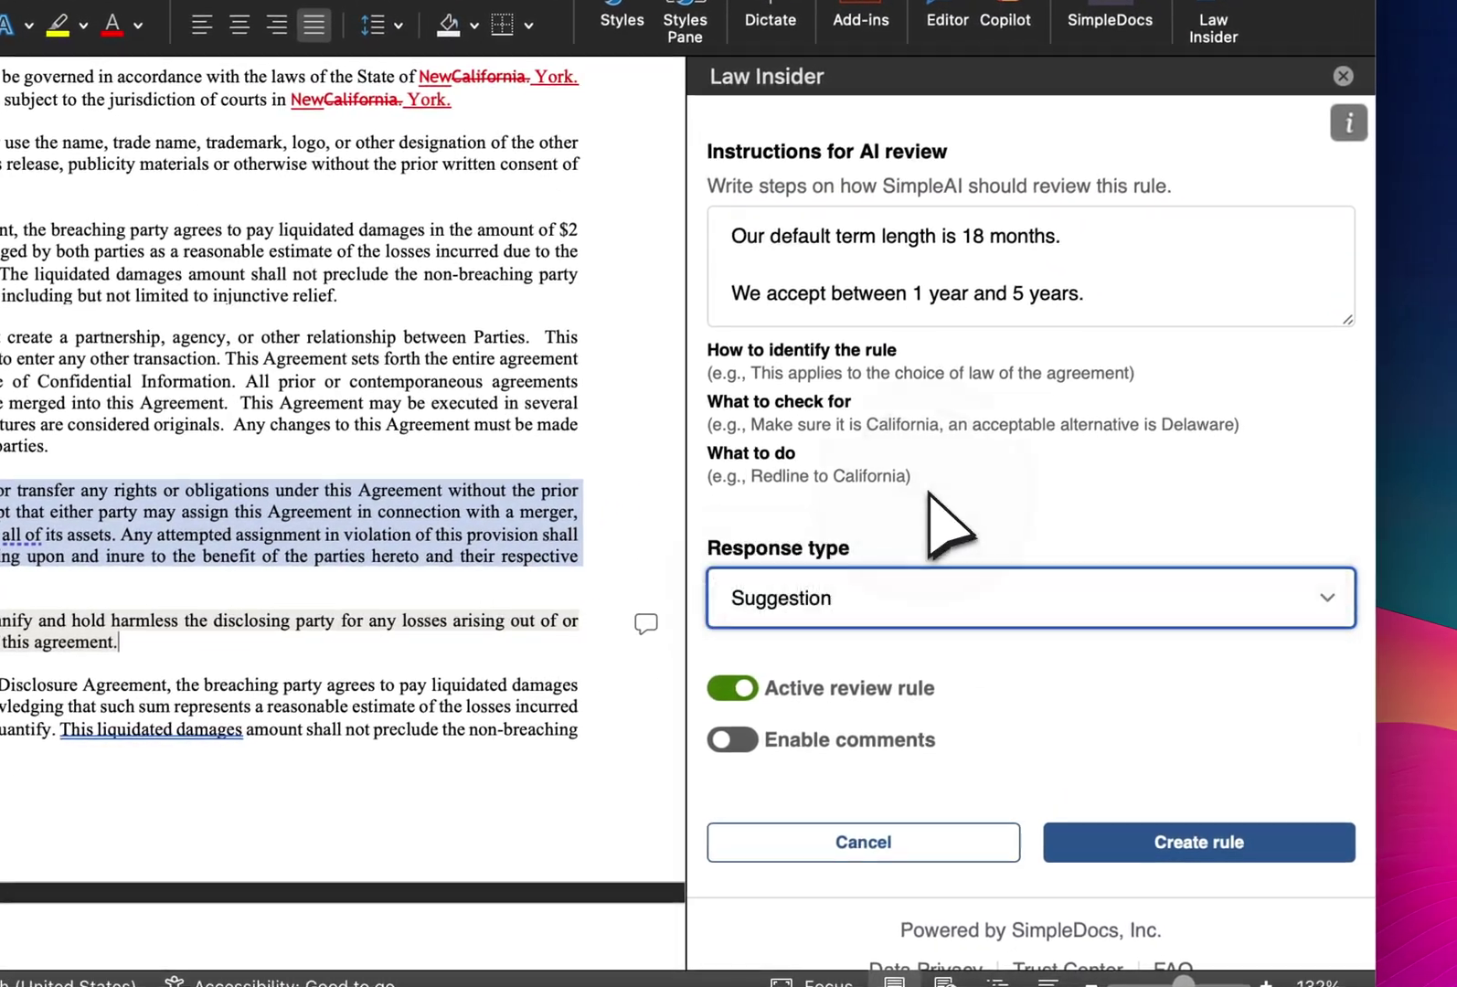
left_click(905, 593)
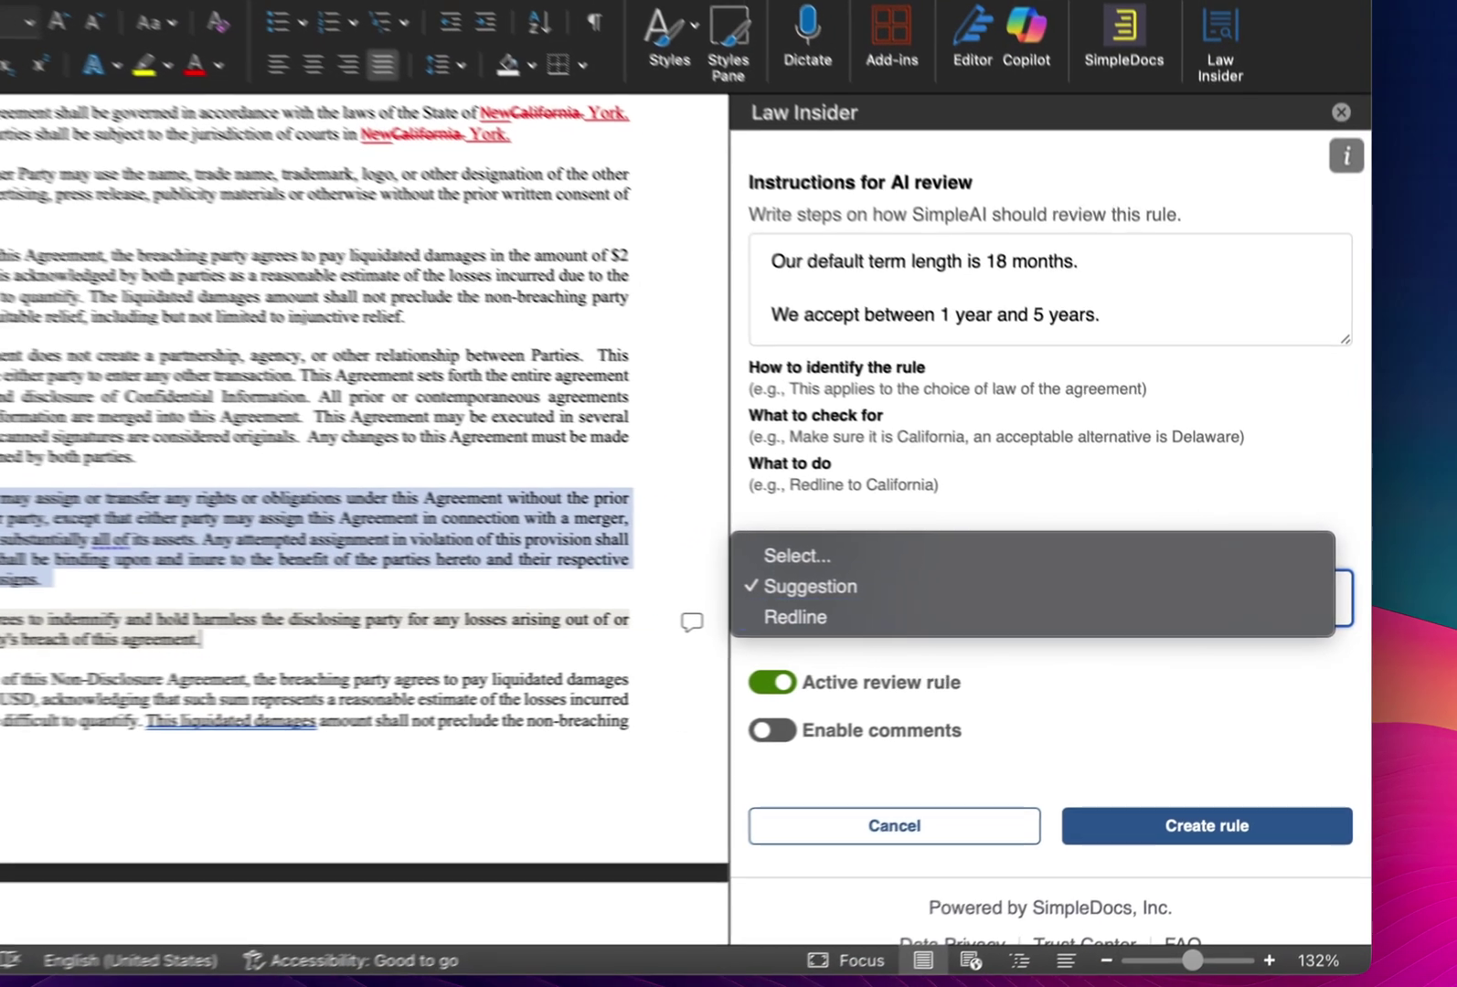
left_click(1079, 625)
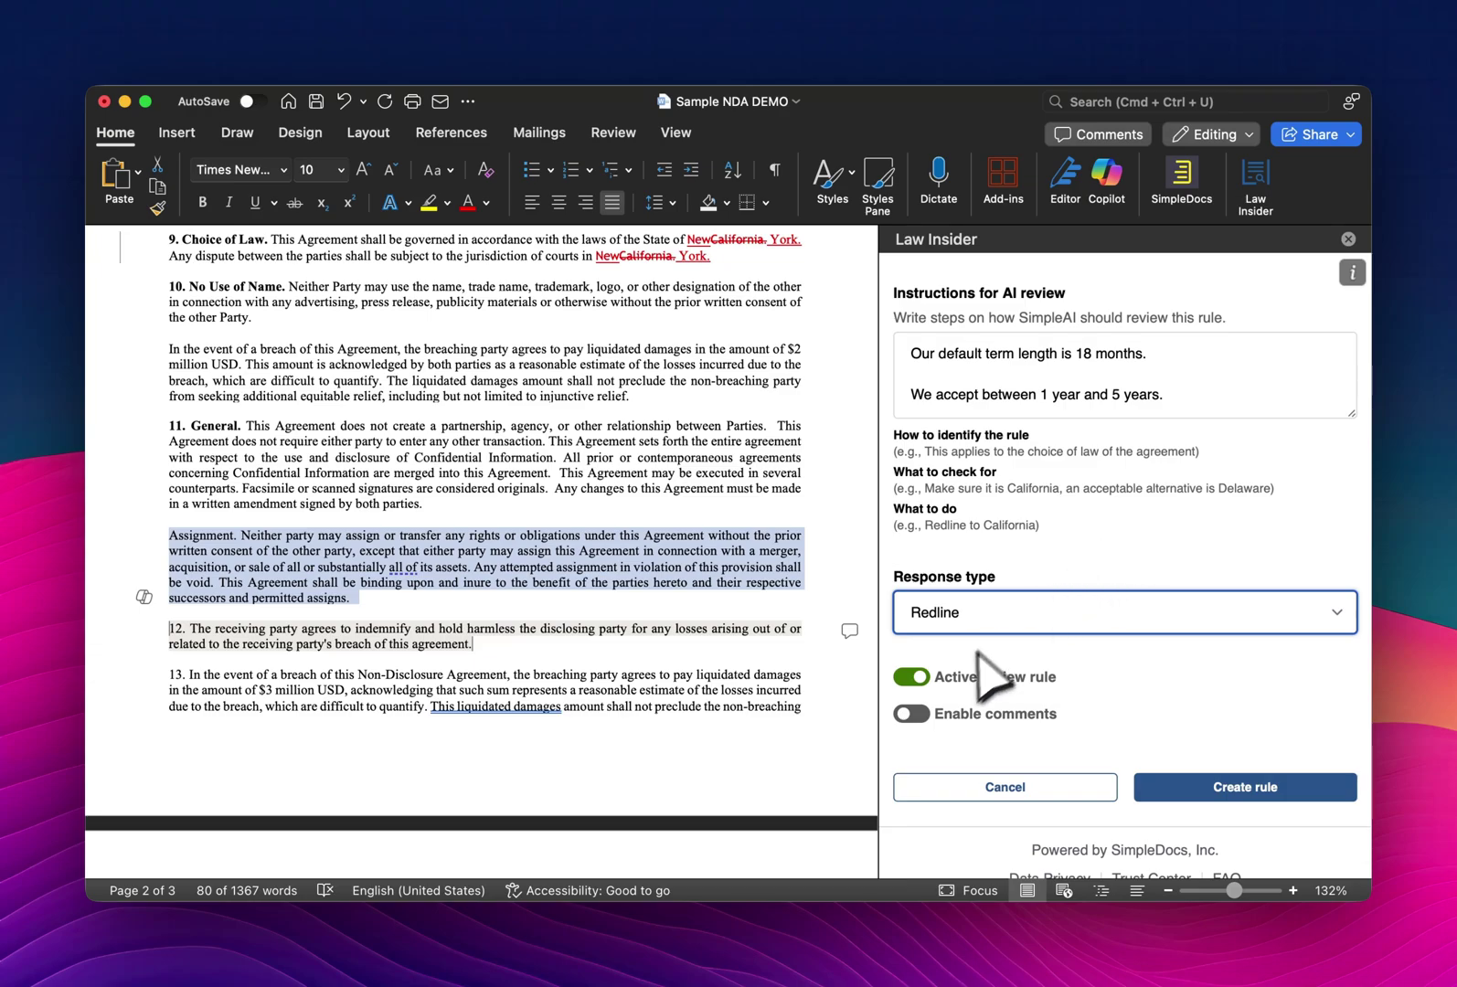
- Enable comments with the text "As a matter of policy we require this term length." and create the rule
left_click(914, 713)
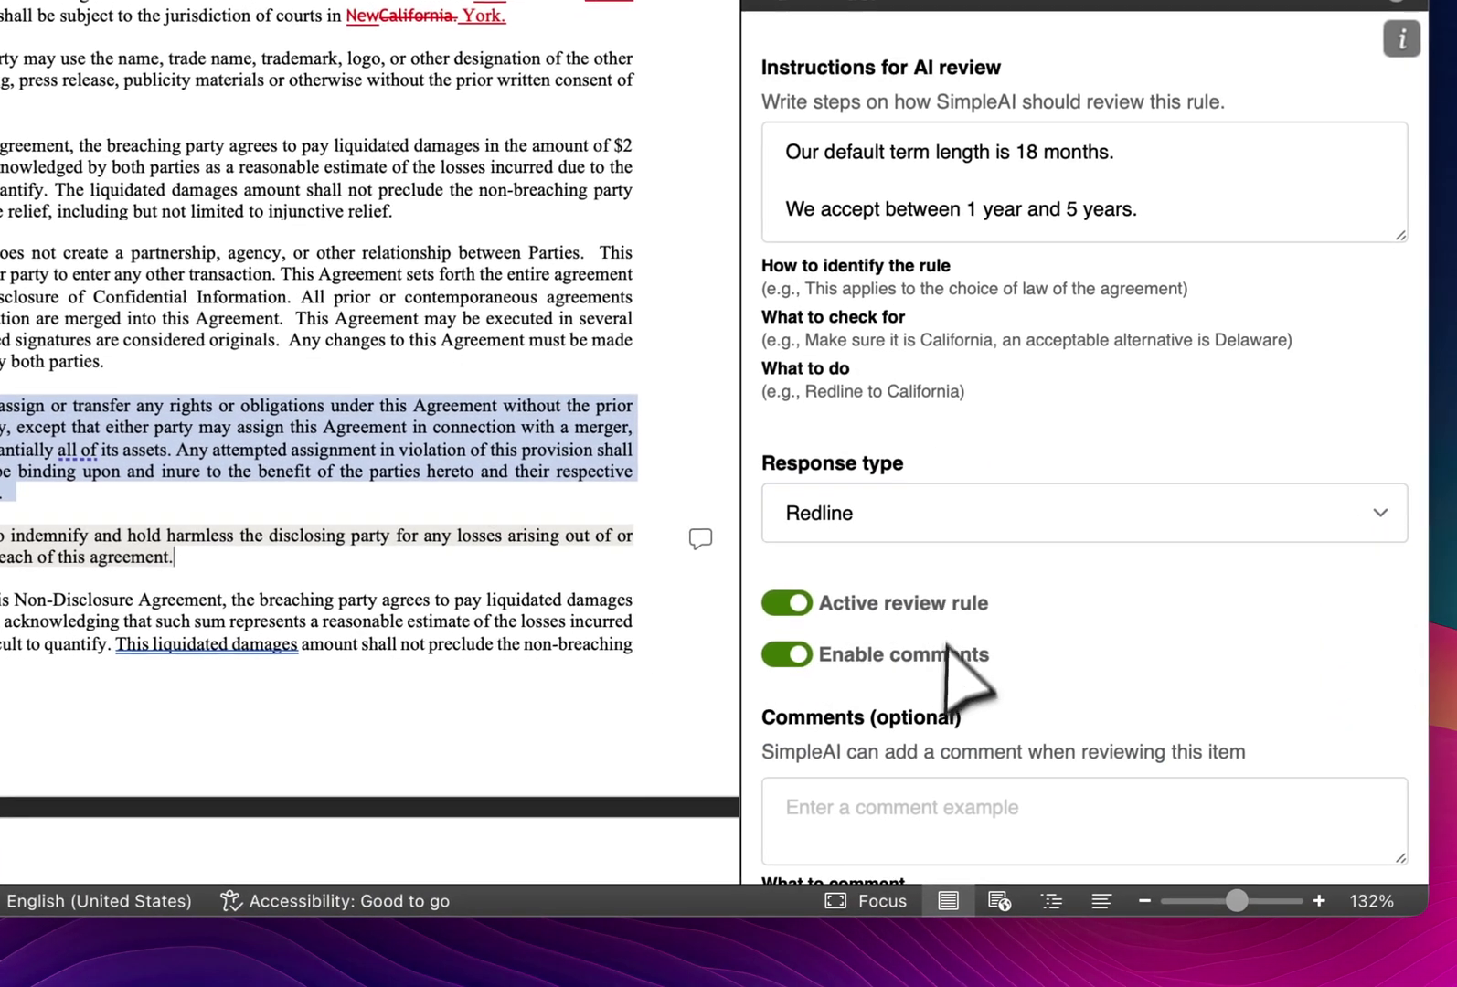
scroll(1036, 731, "down", 3)
left_click(941, 676)
type("as")
key("BackSpace")
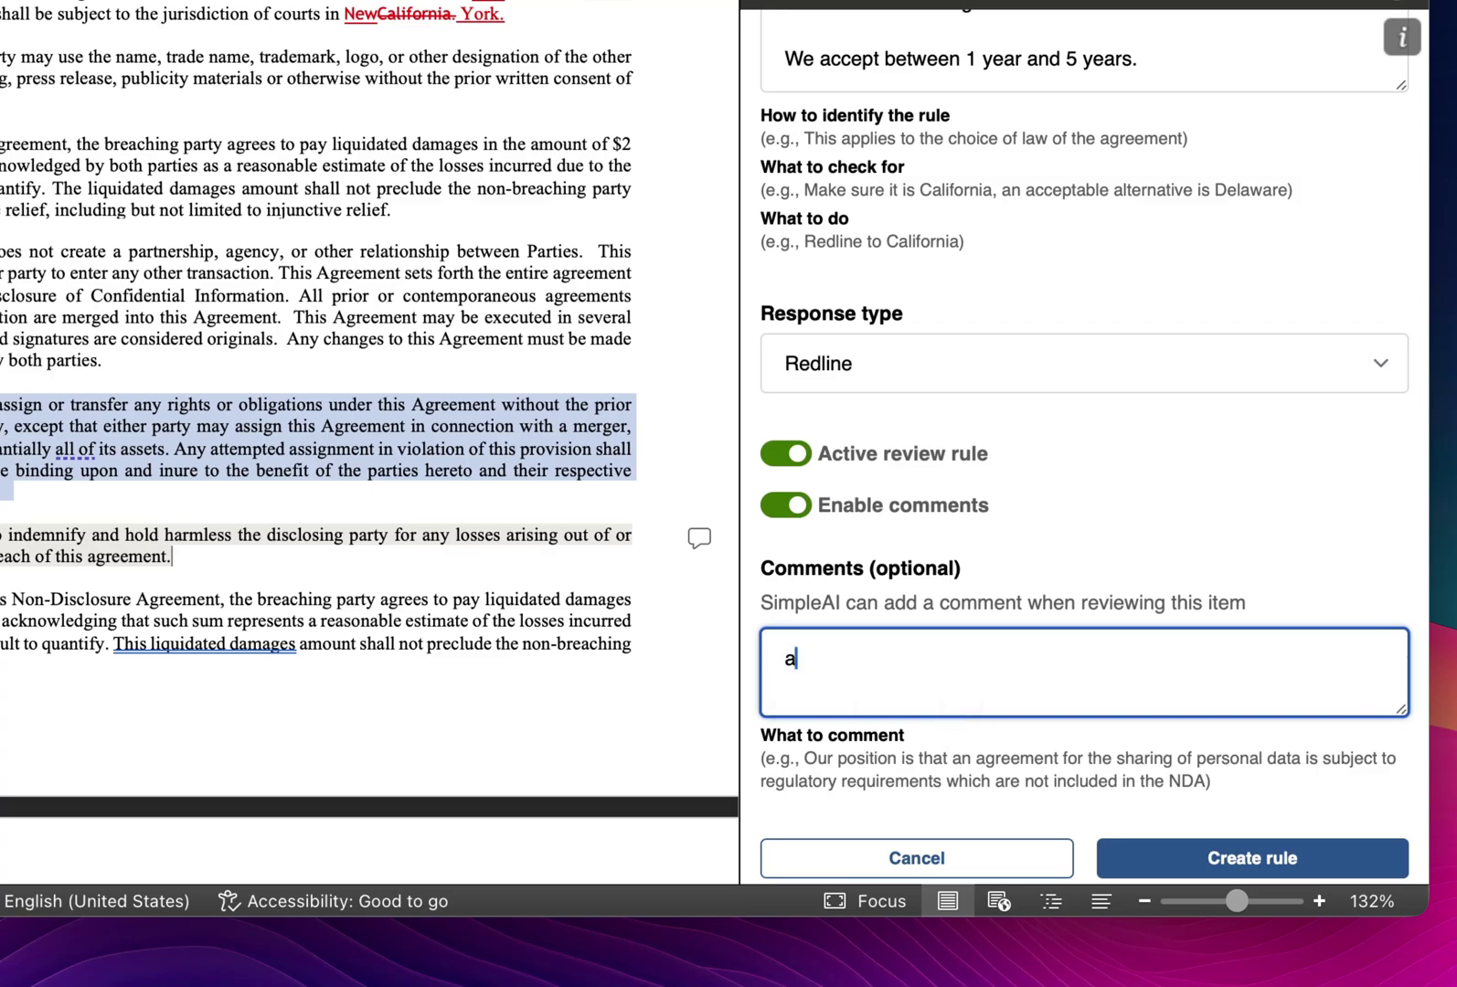
key("BackSpace")
type("As a am")
key("BackSpace")
key("BackSpace")
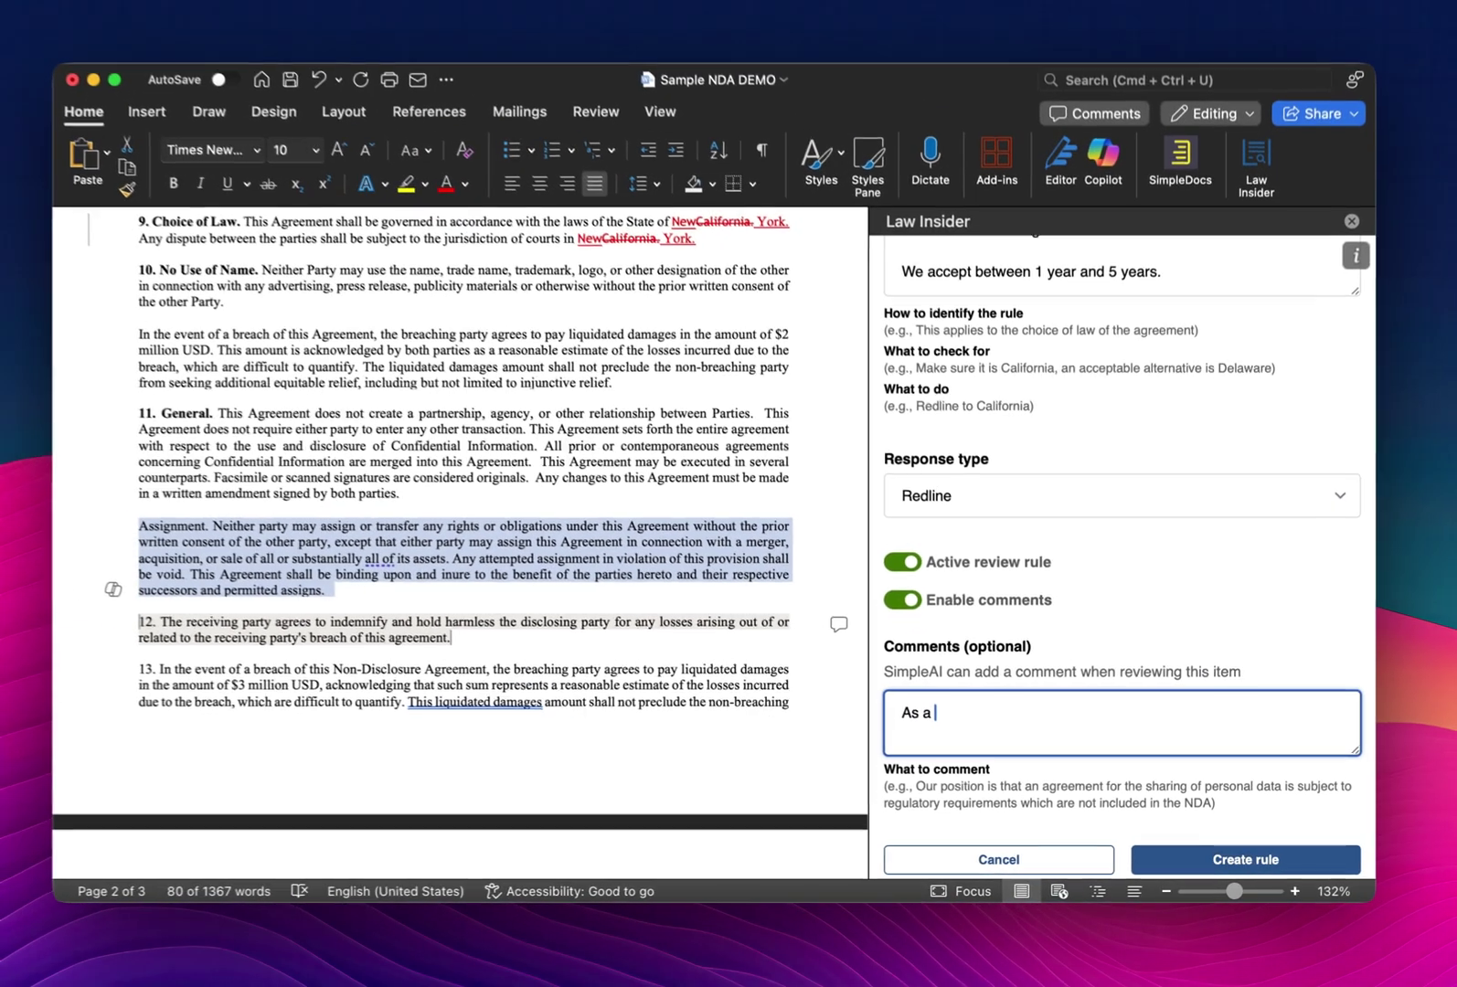
type("matter of policy")
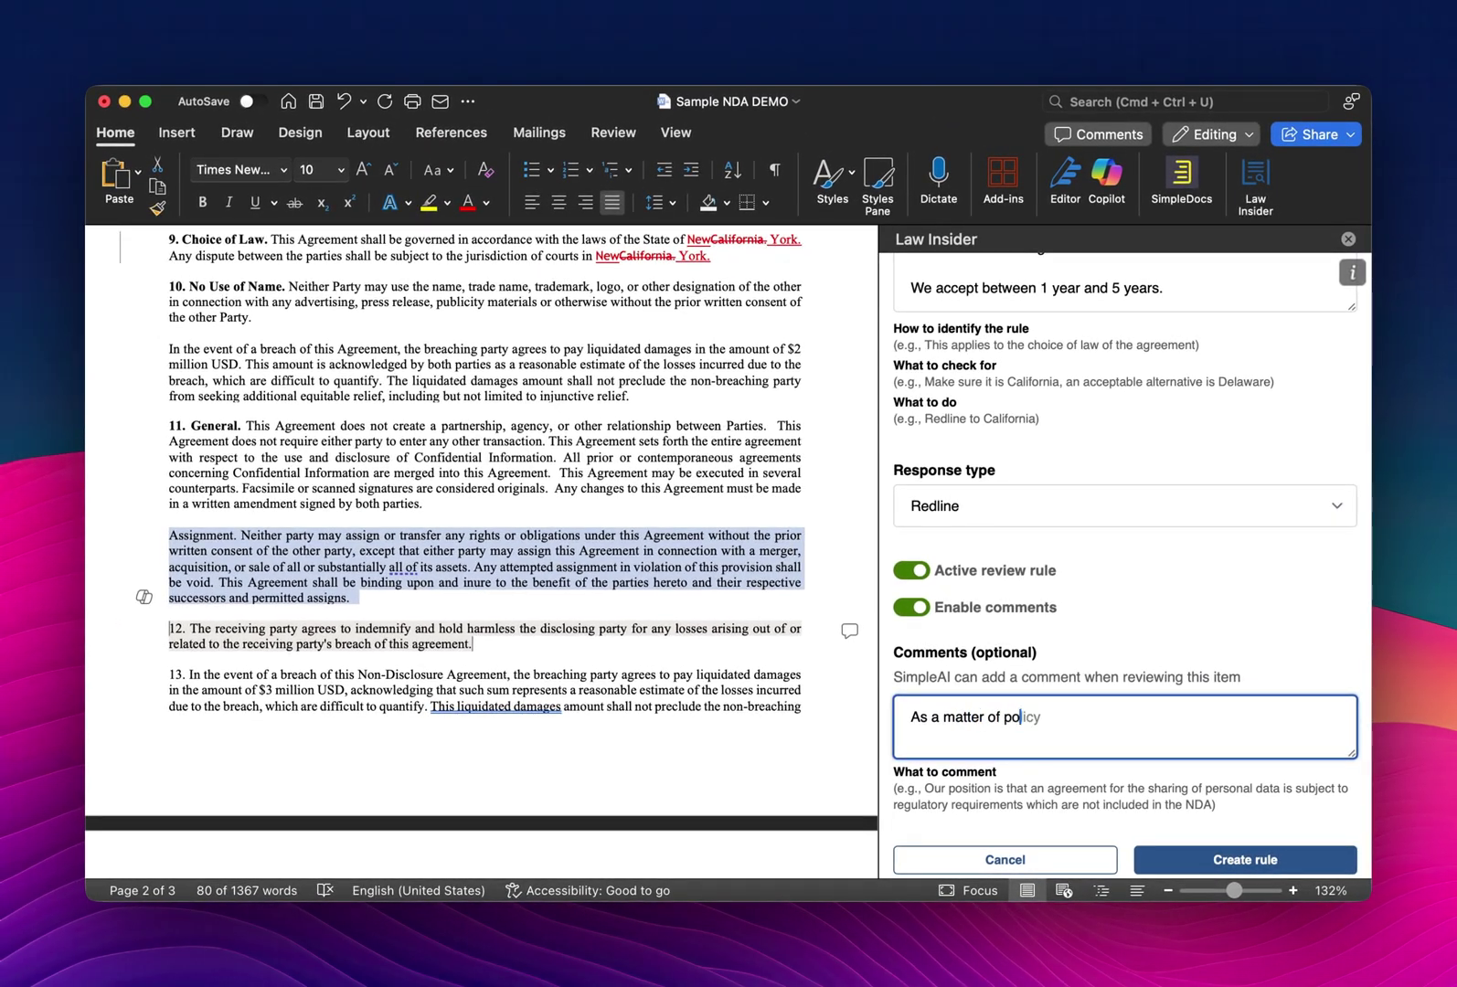
type(" we do")
type("equire this term ")
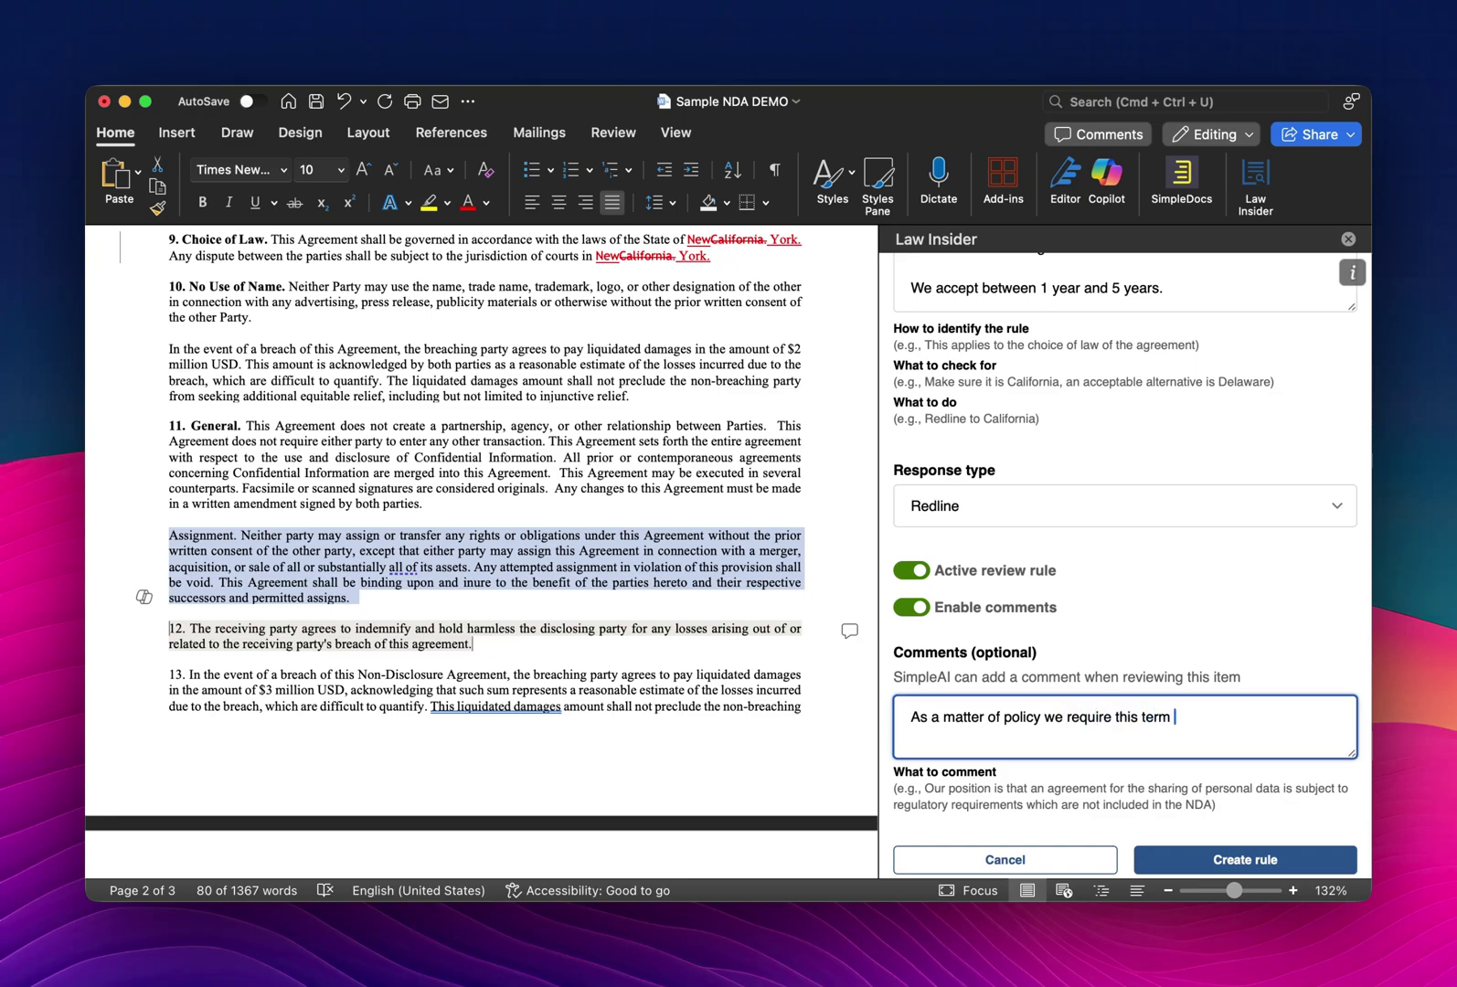
type("length.")
scroll(1026, 740, "down", 2)
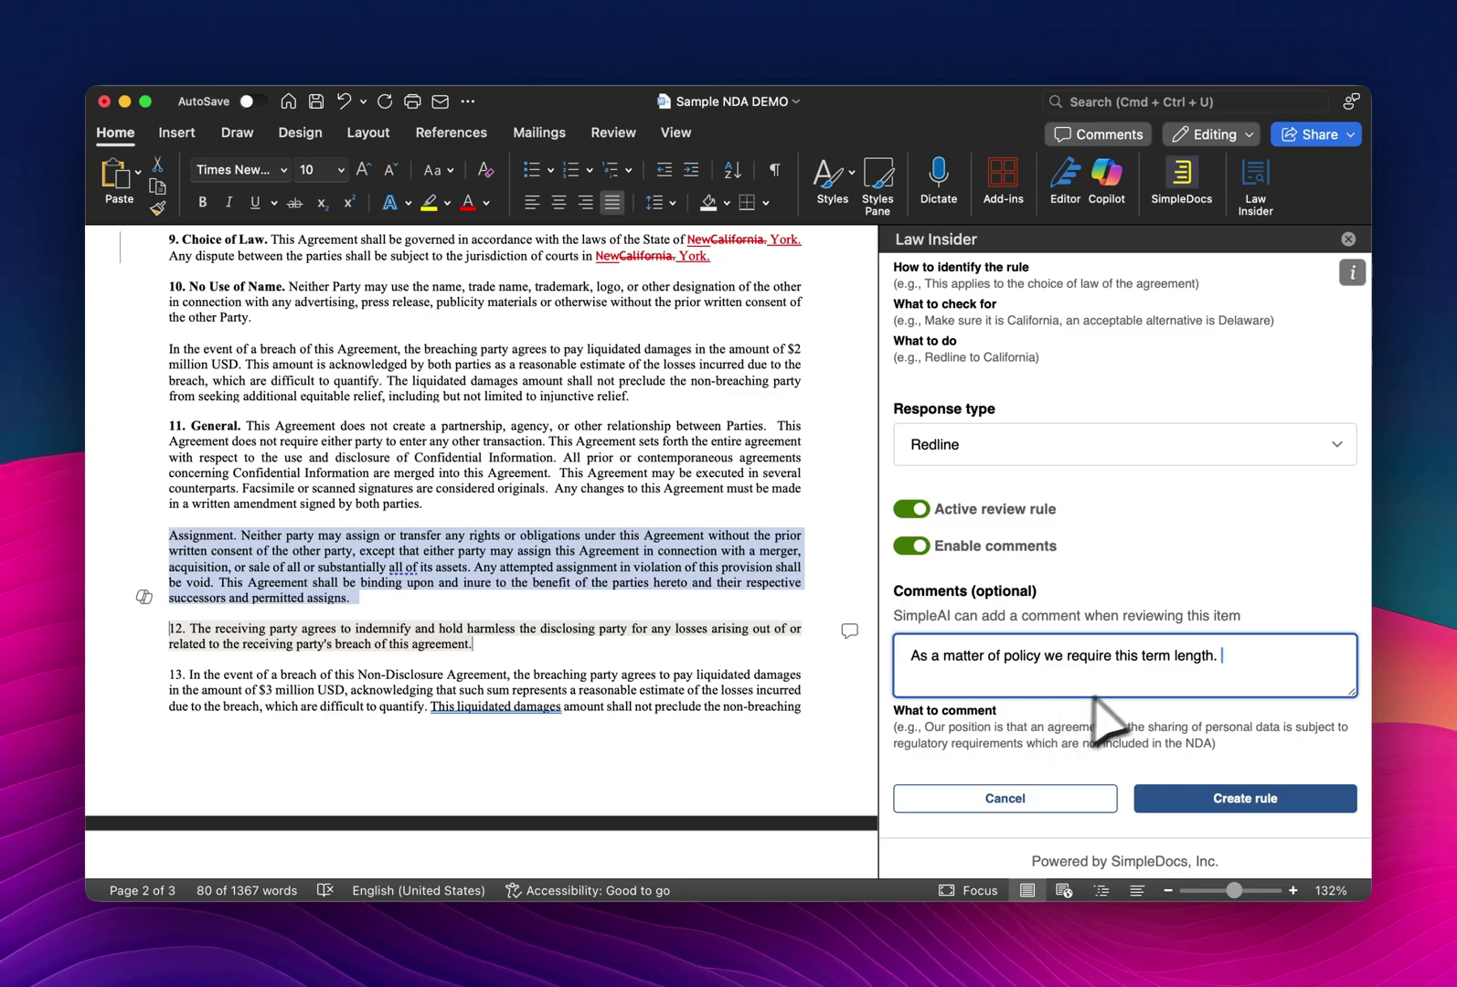
left_click(1256, 798)
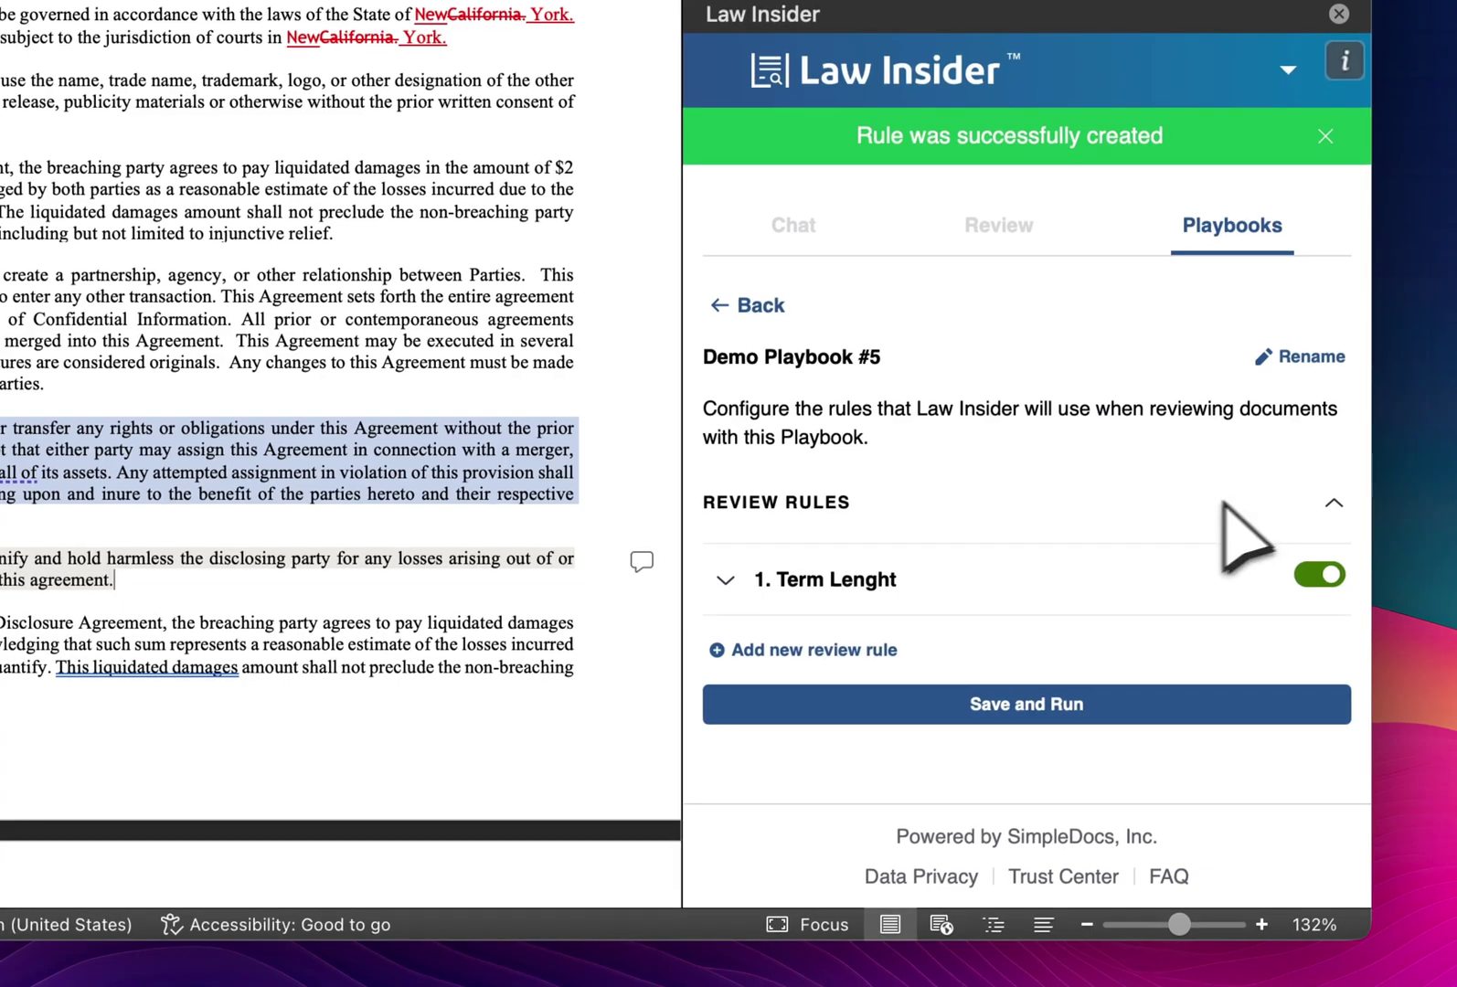
- Rename the "Term Lenght" review rule as "Term Length" and save the change
left_click(870, 578)
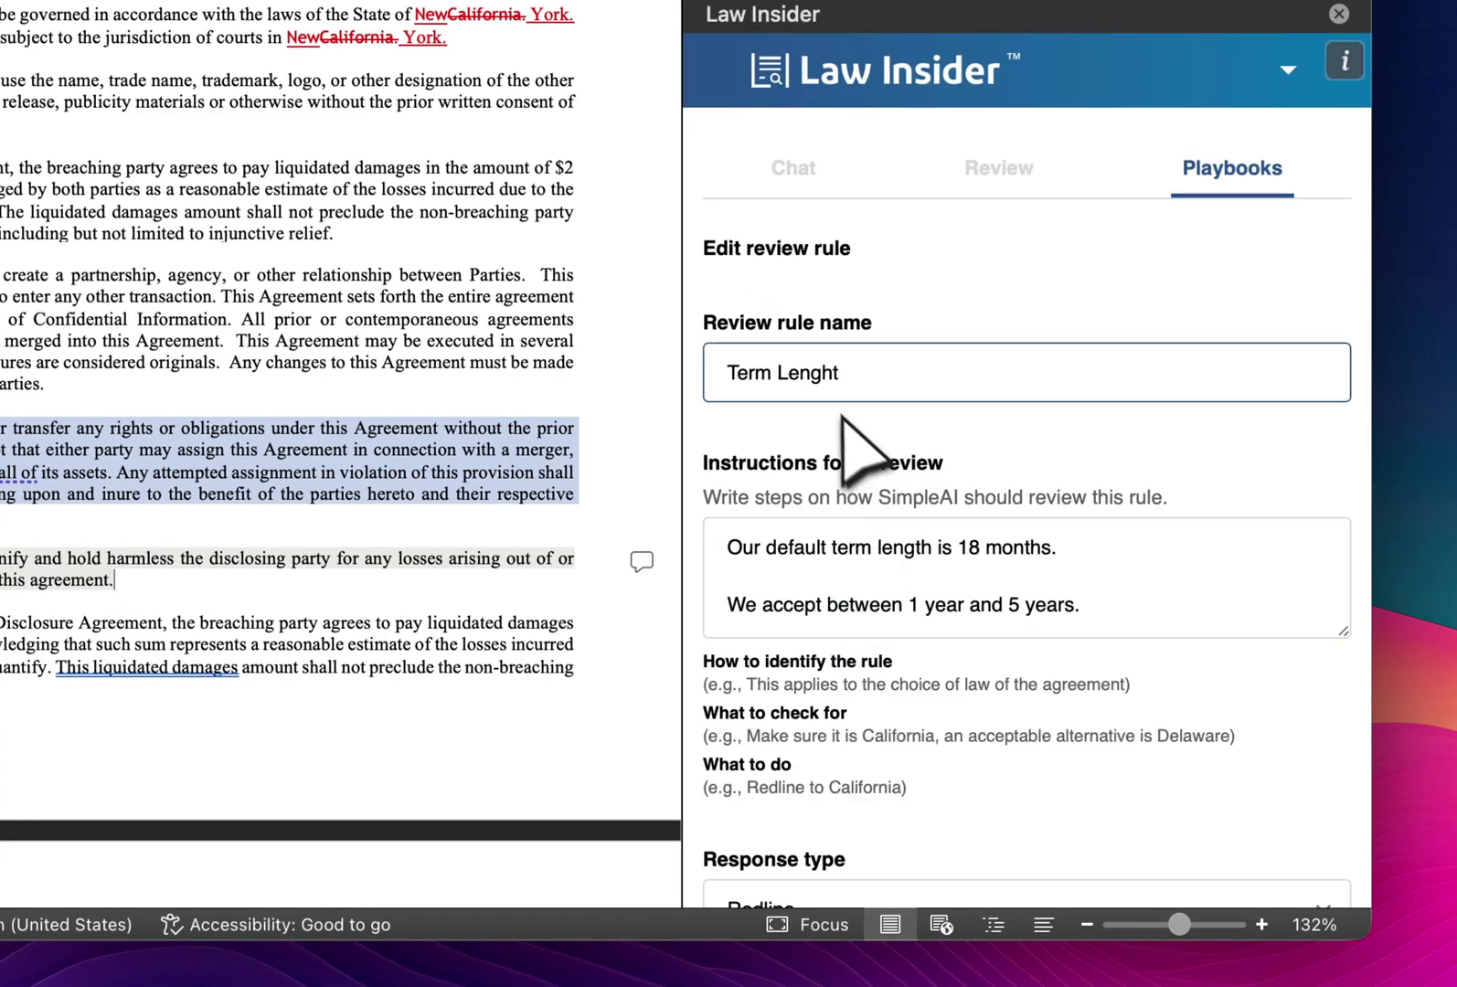
double_click(818, 373)
type("Length")
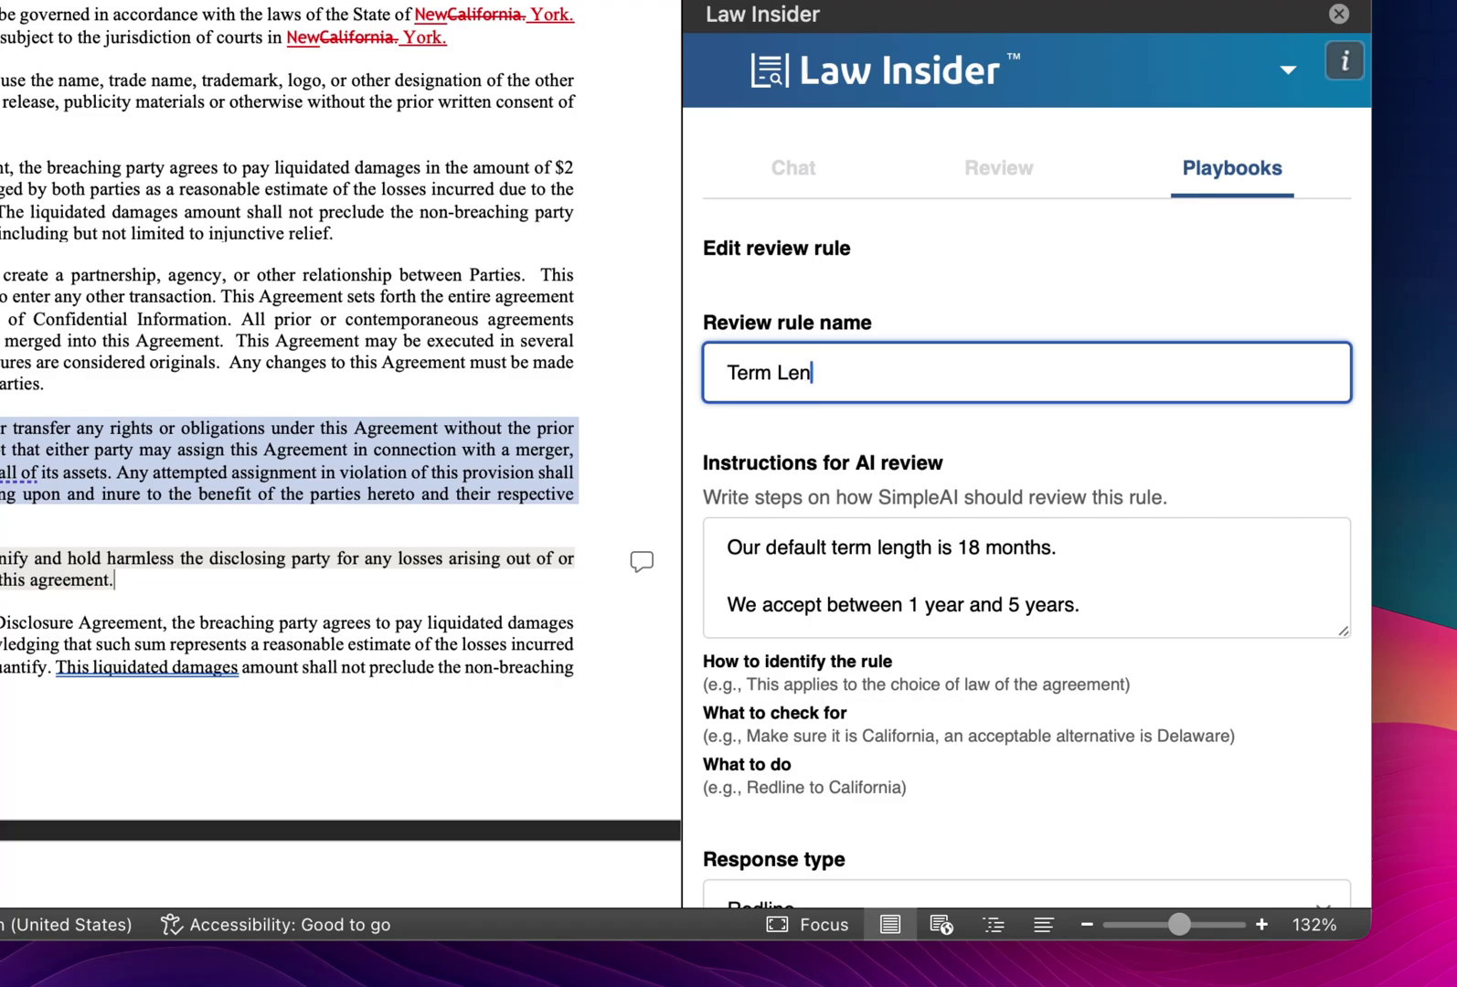
left_click(911, 527)
scroll(910, 526, "down", 5)
scroll(910, 640, "down", 2)
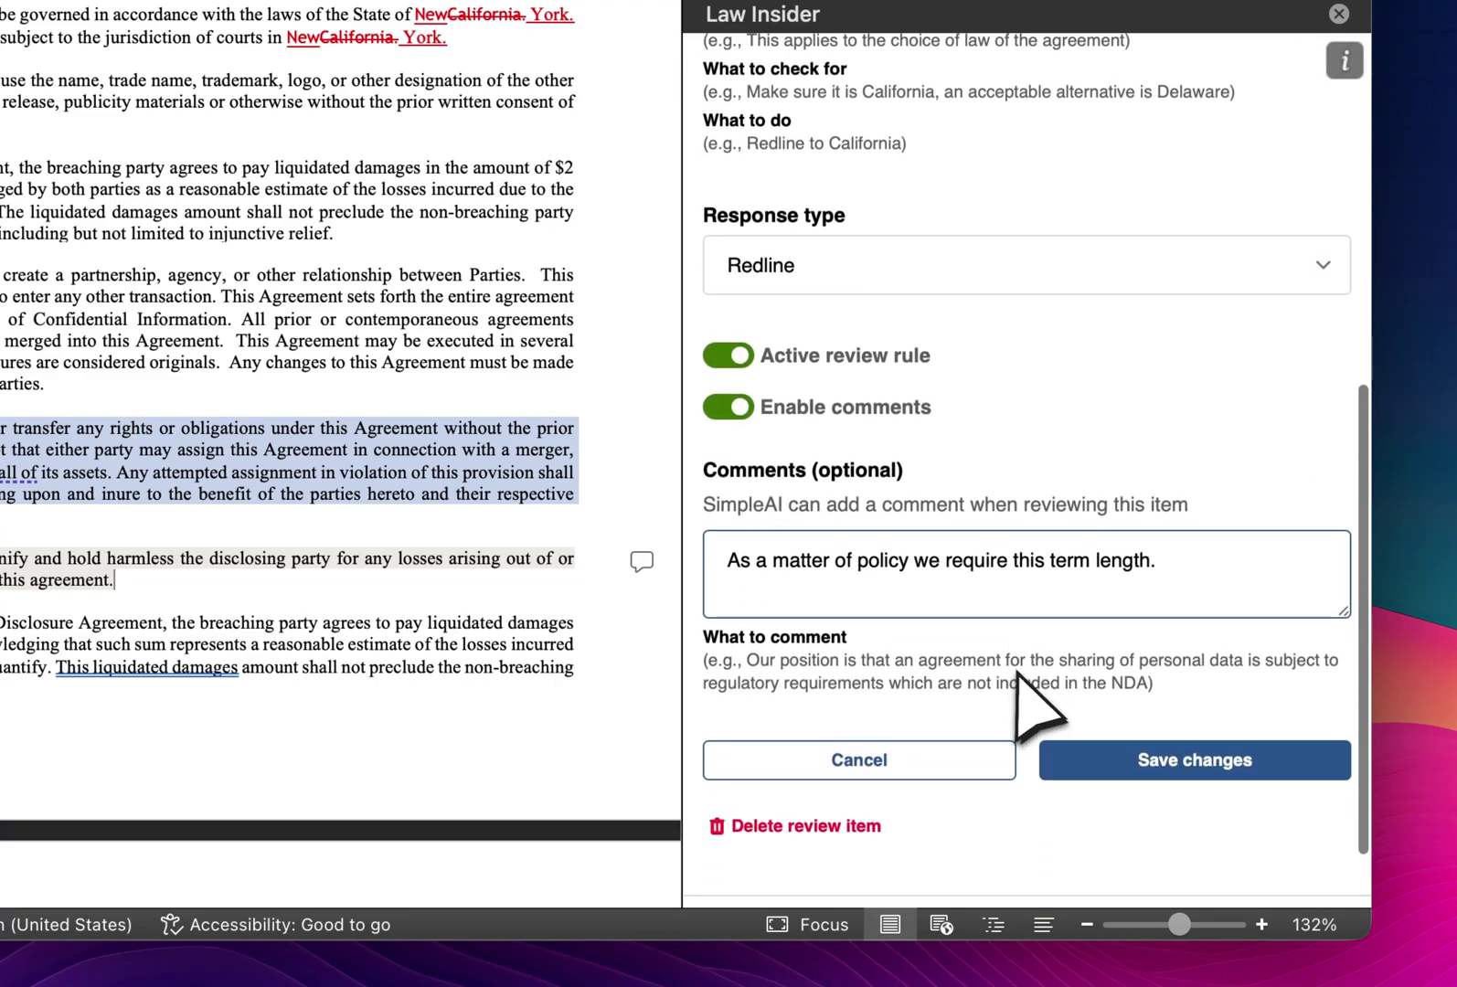
left_click(1138, 758)
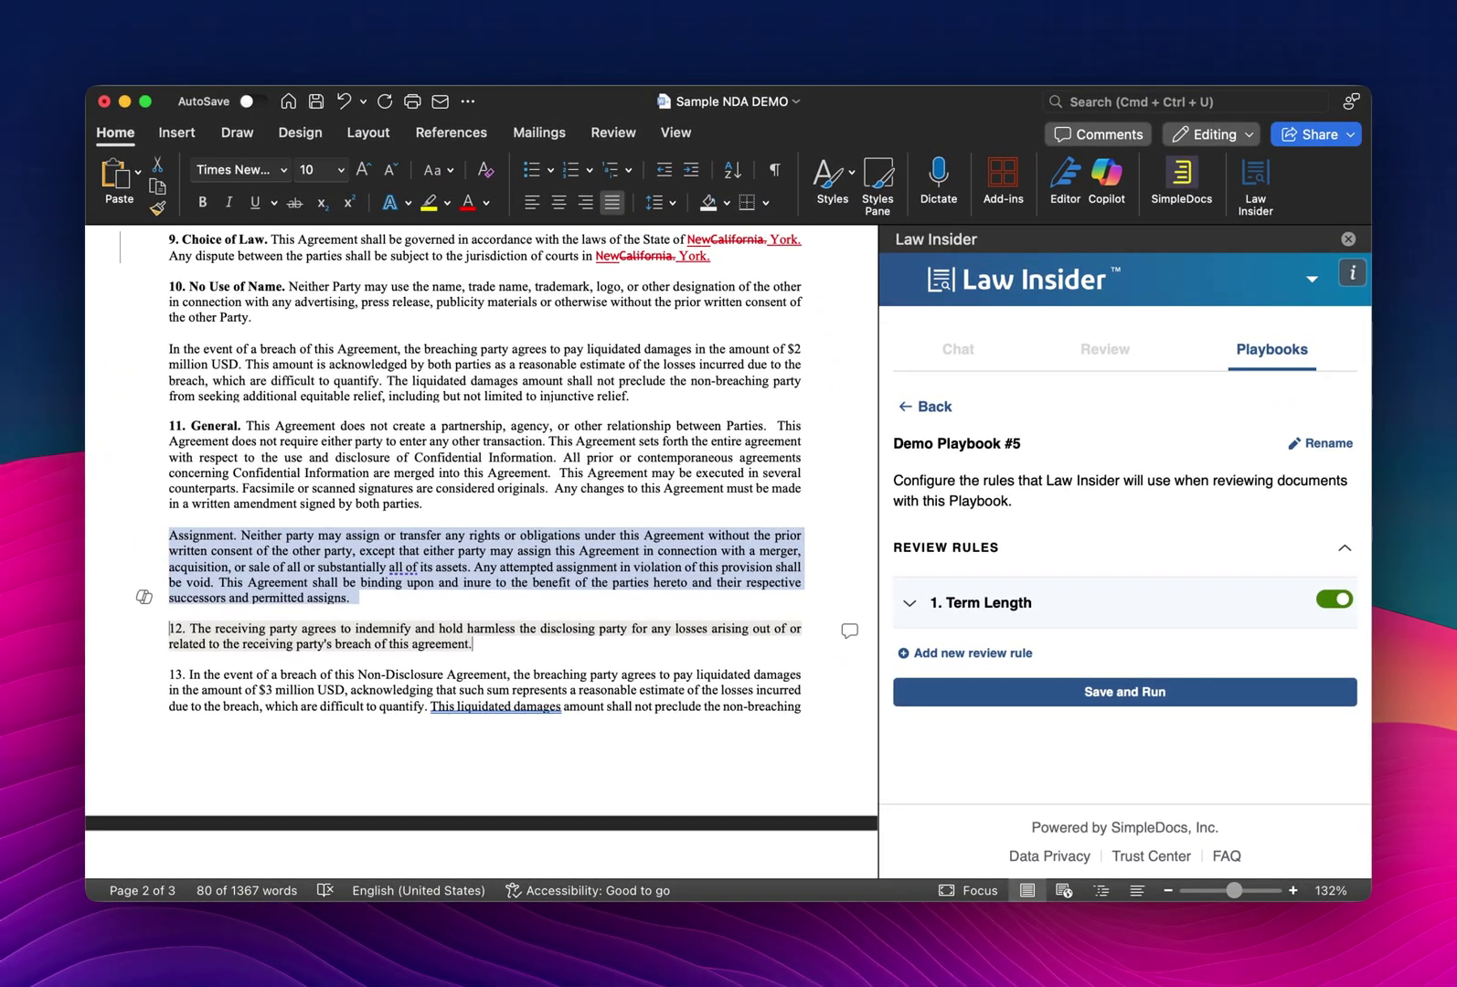
- Run Demo Playbook #5 on the NDA and apply the Term Length redline replacing 6 years with 18 months
left_click(1076, 687)
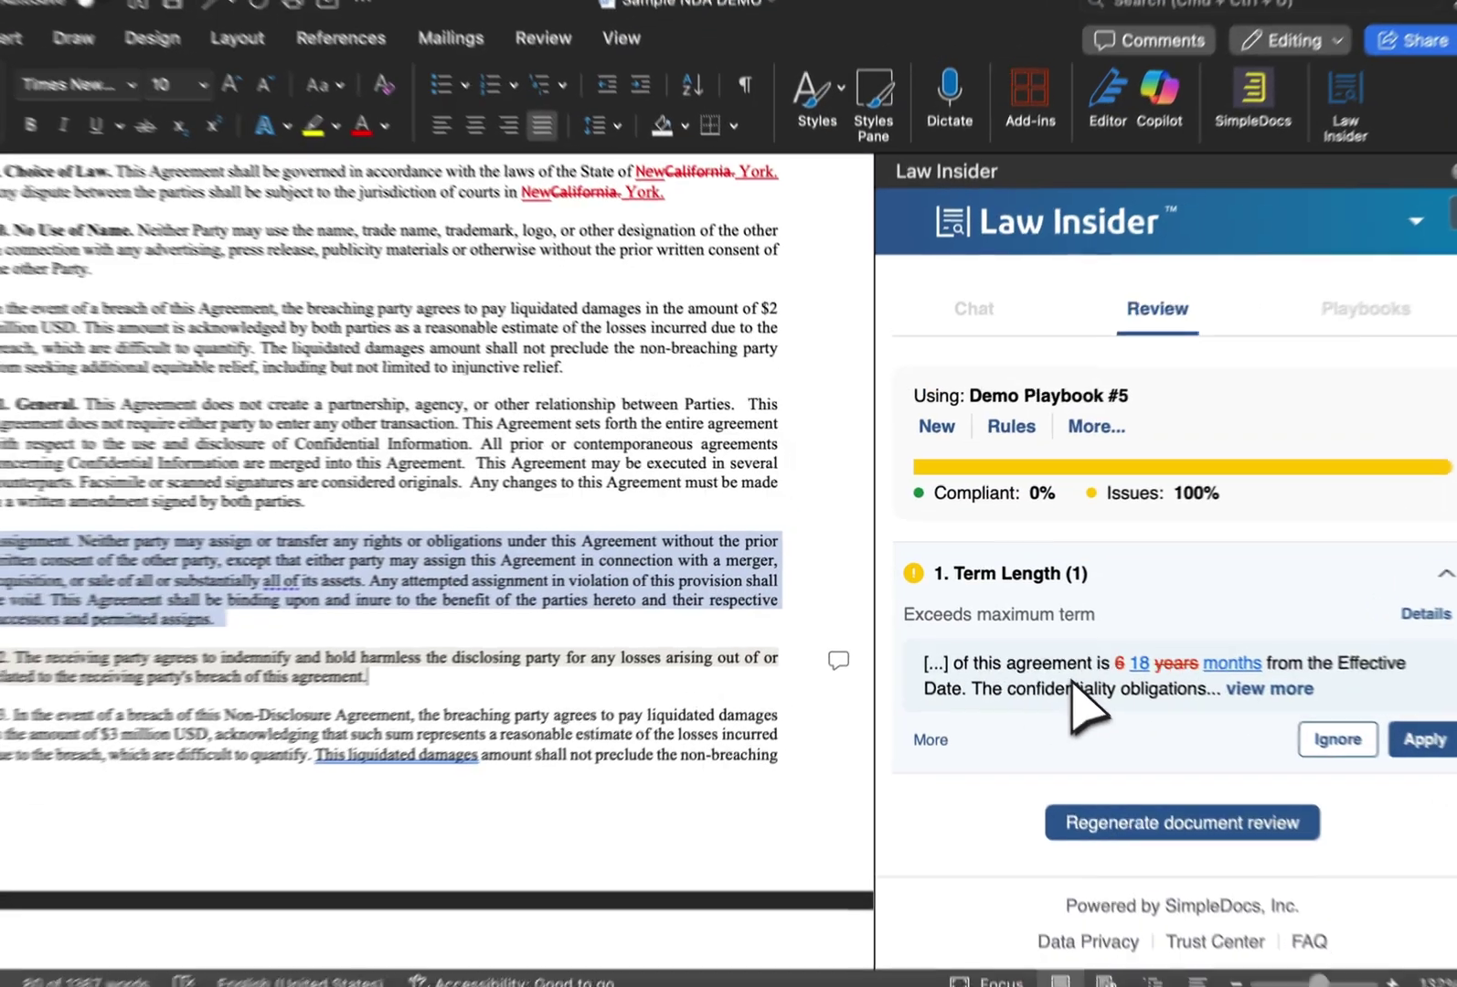
left_click(1079, 703)
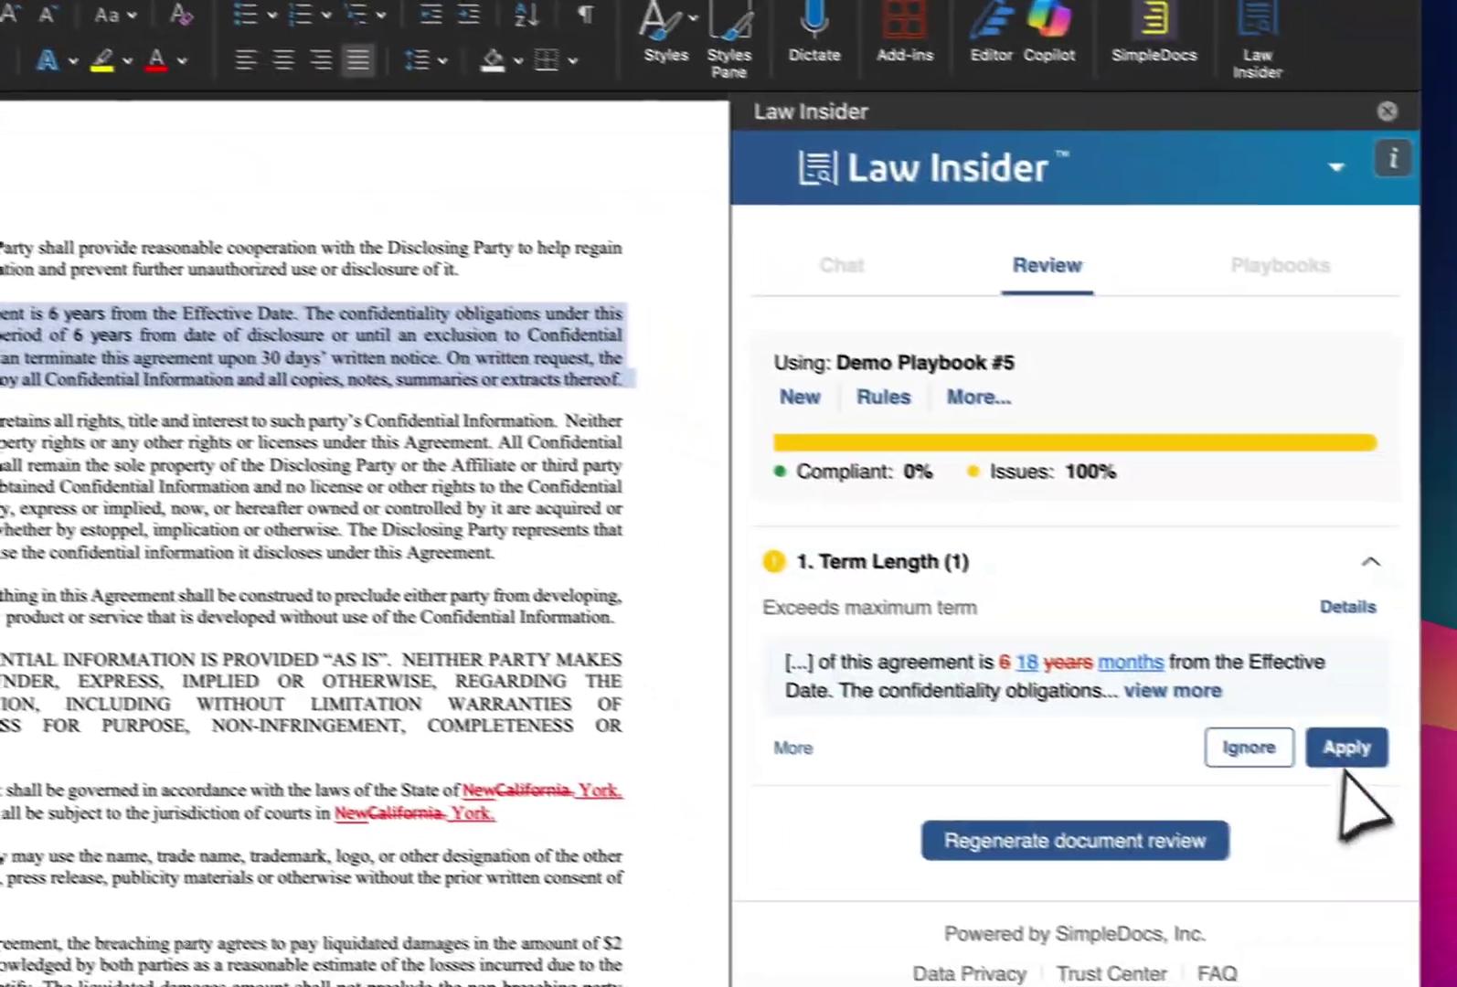
left_click(1456, 894)
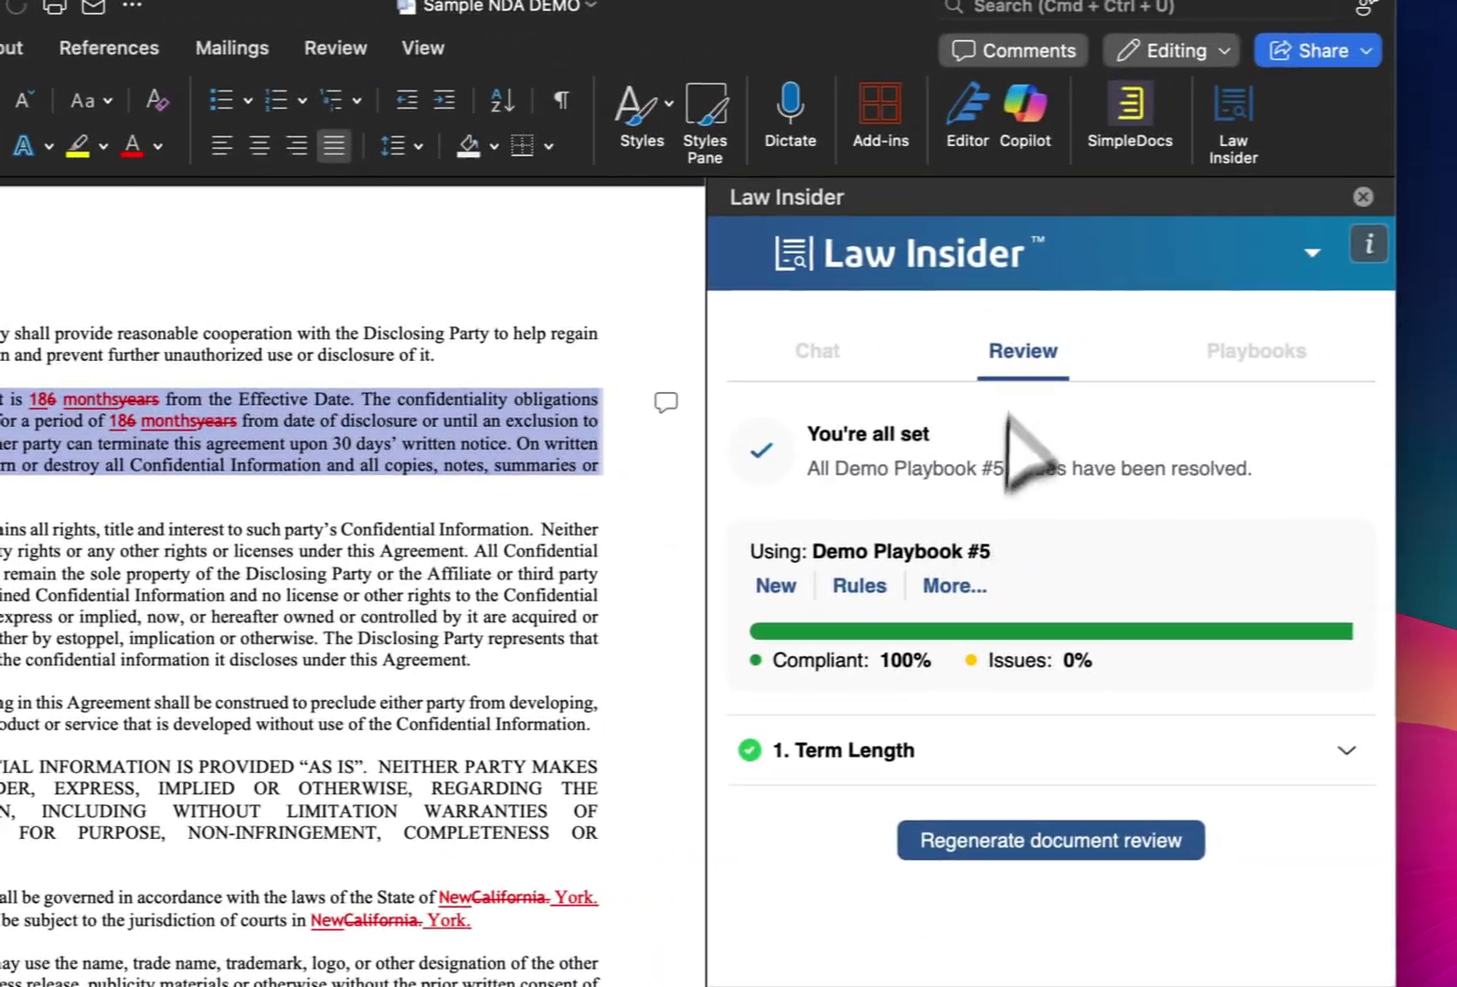
- Filter the playbooks by Custom and open the review rules of Demo Playbook #5
left_click(1266, 351)
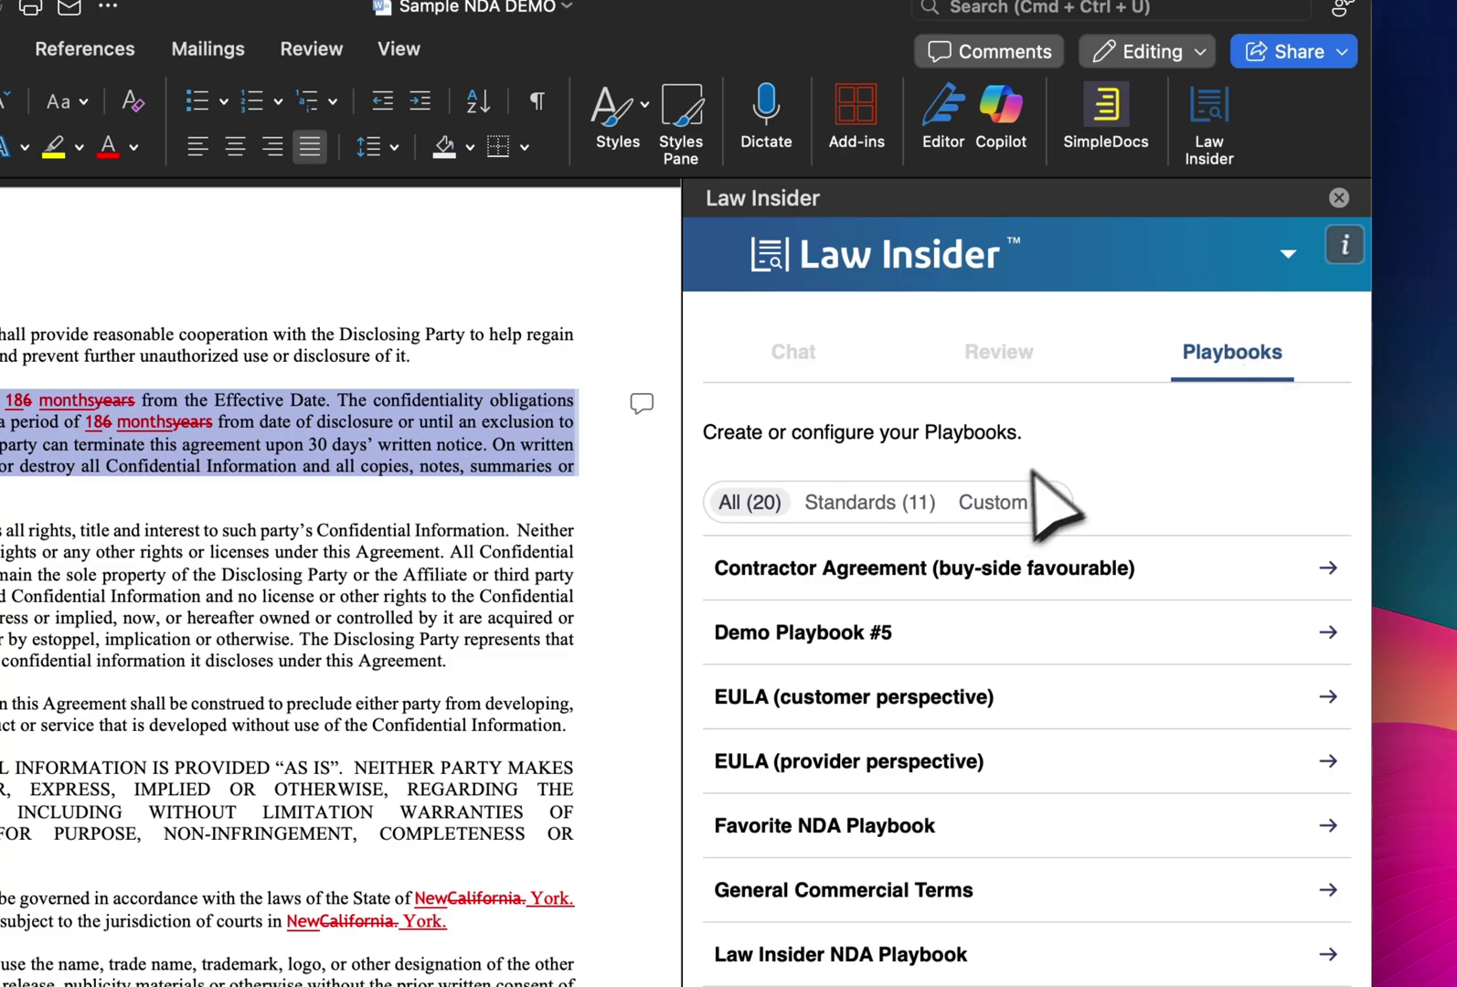
left_click(1005, 505)
scroll(1117, 585, "down", 2)
scroll(1120, 590, "up", 2)
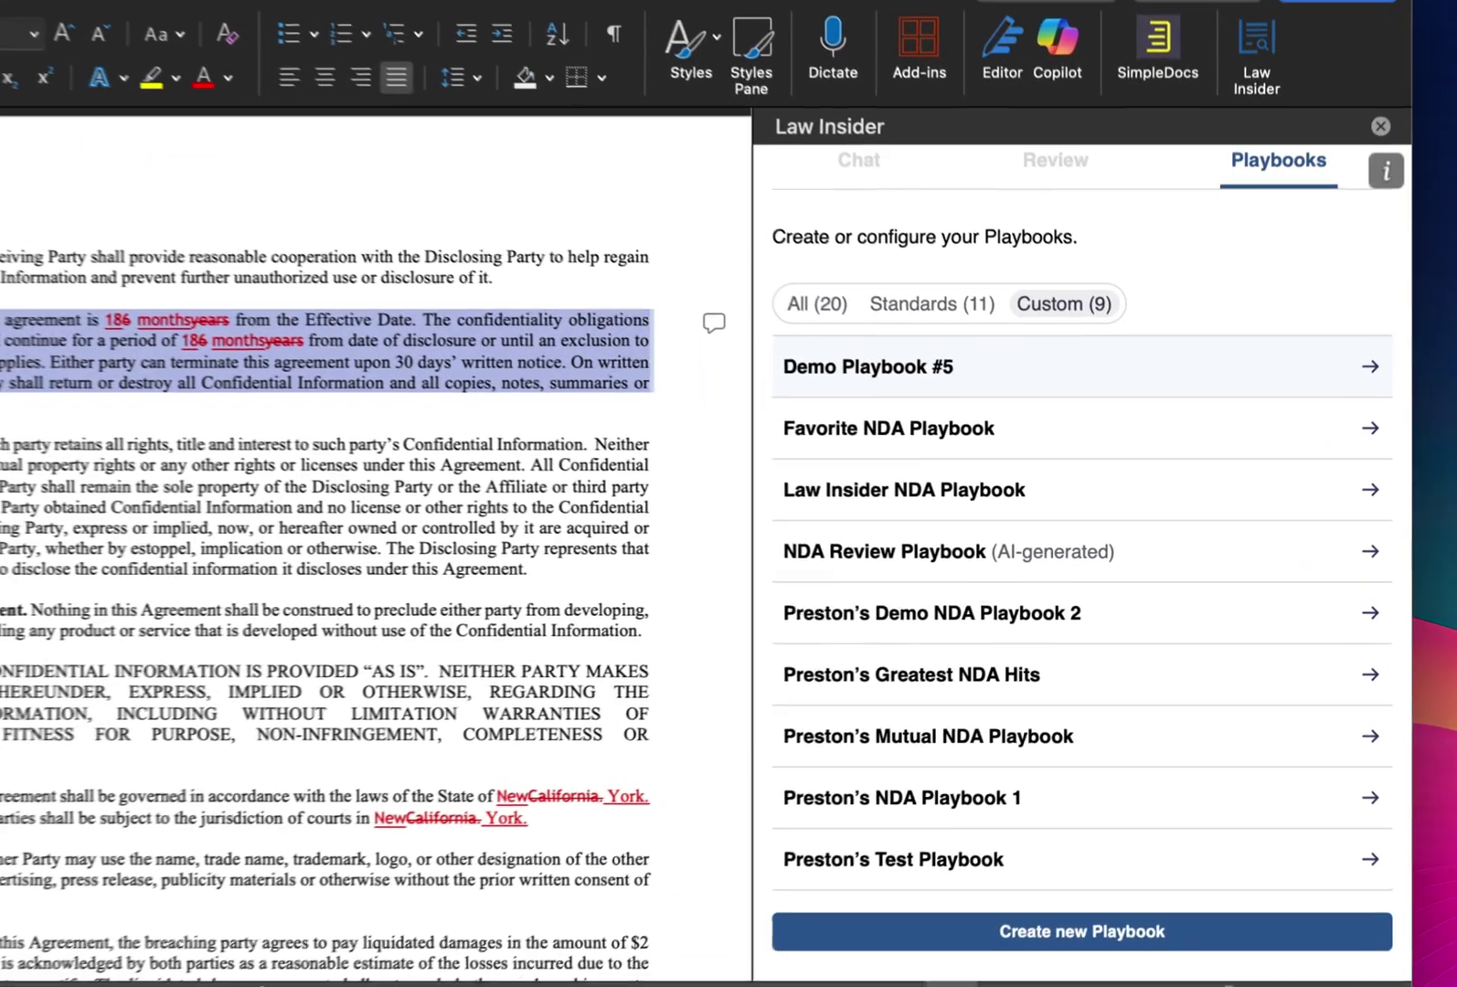
left_click(964, 419)
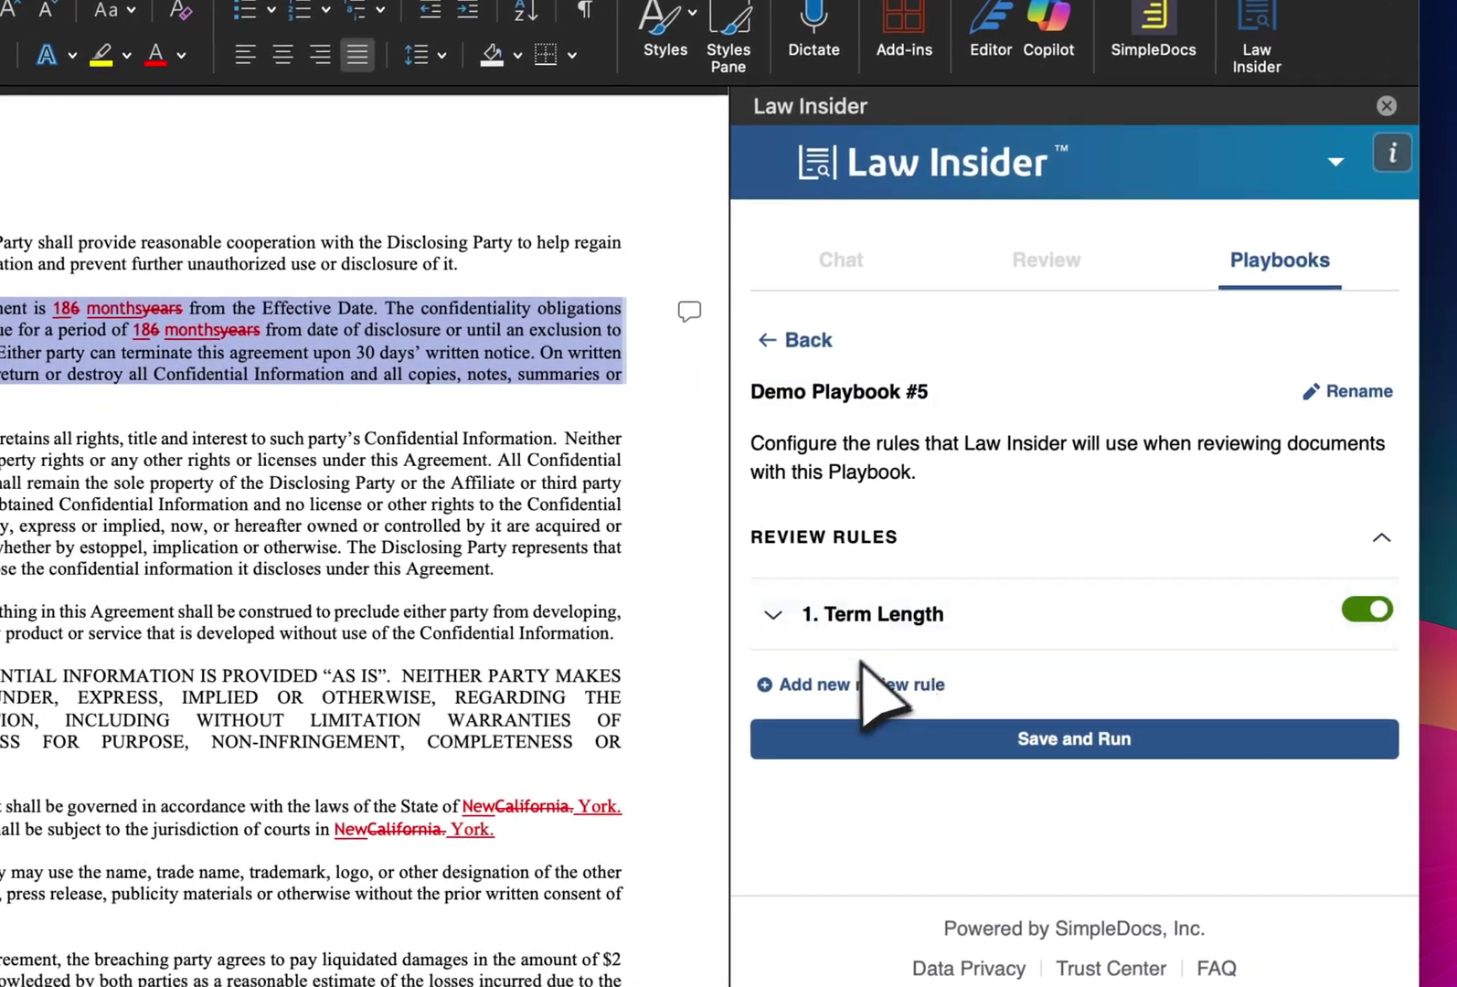
left_click(851, 676)
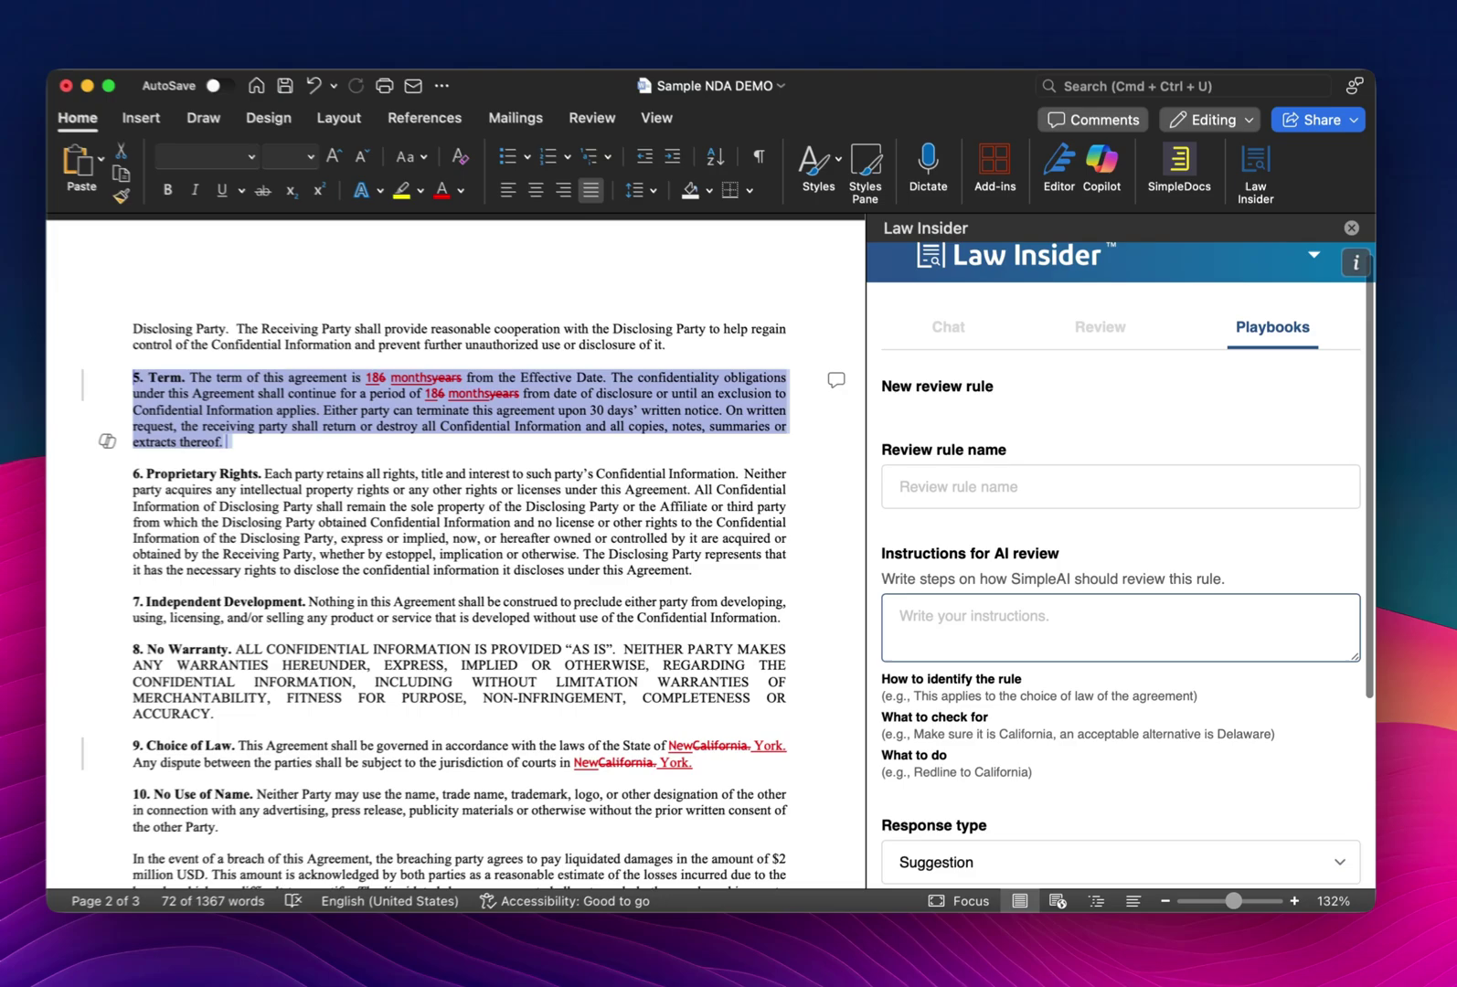
scroll(1119, 594, "down", 5)
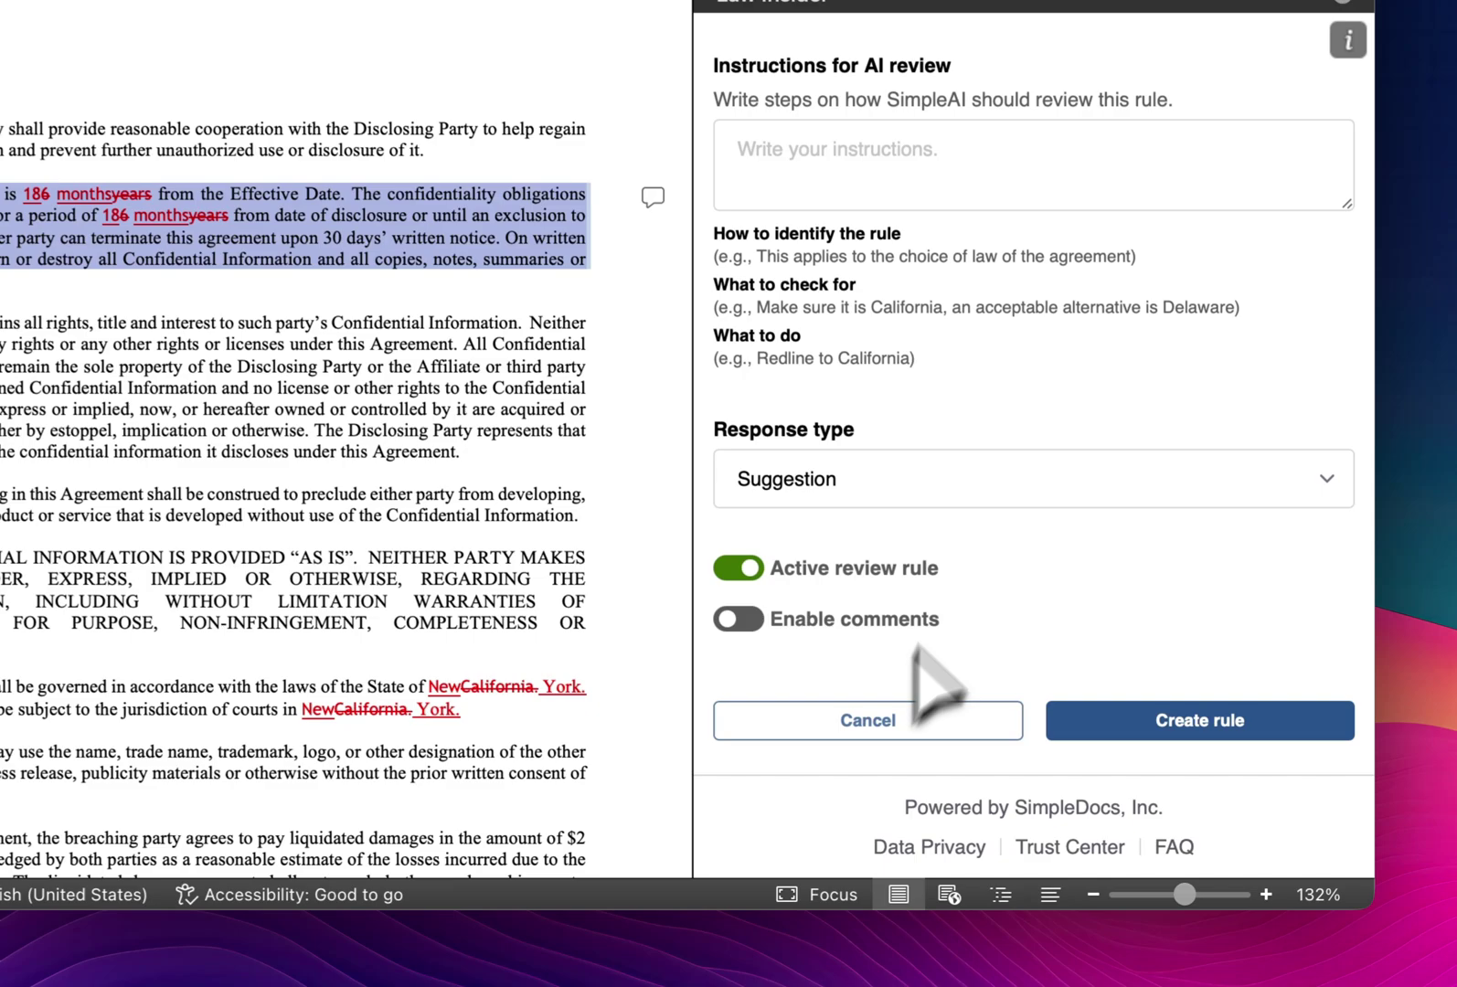
left_click(1019, 762)
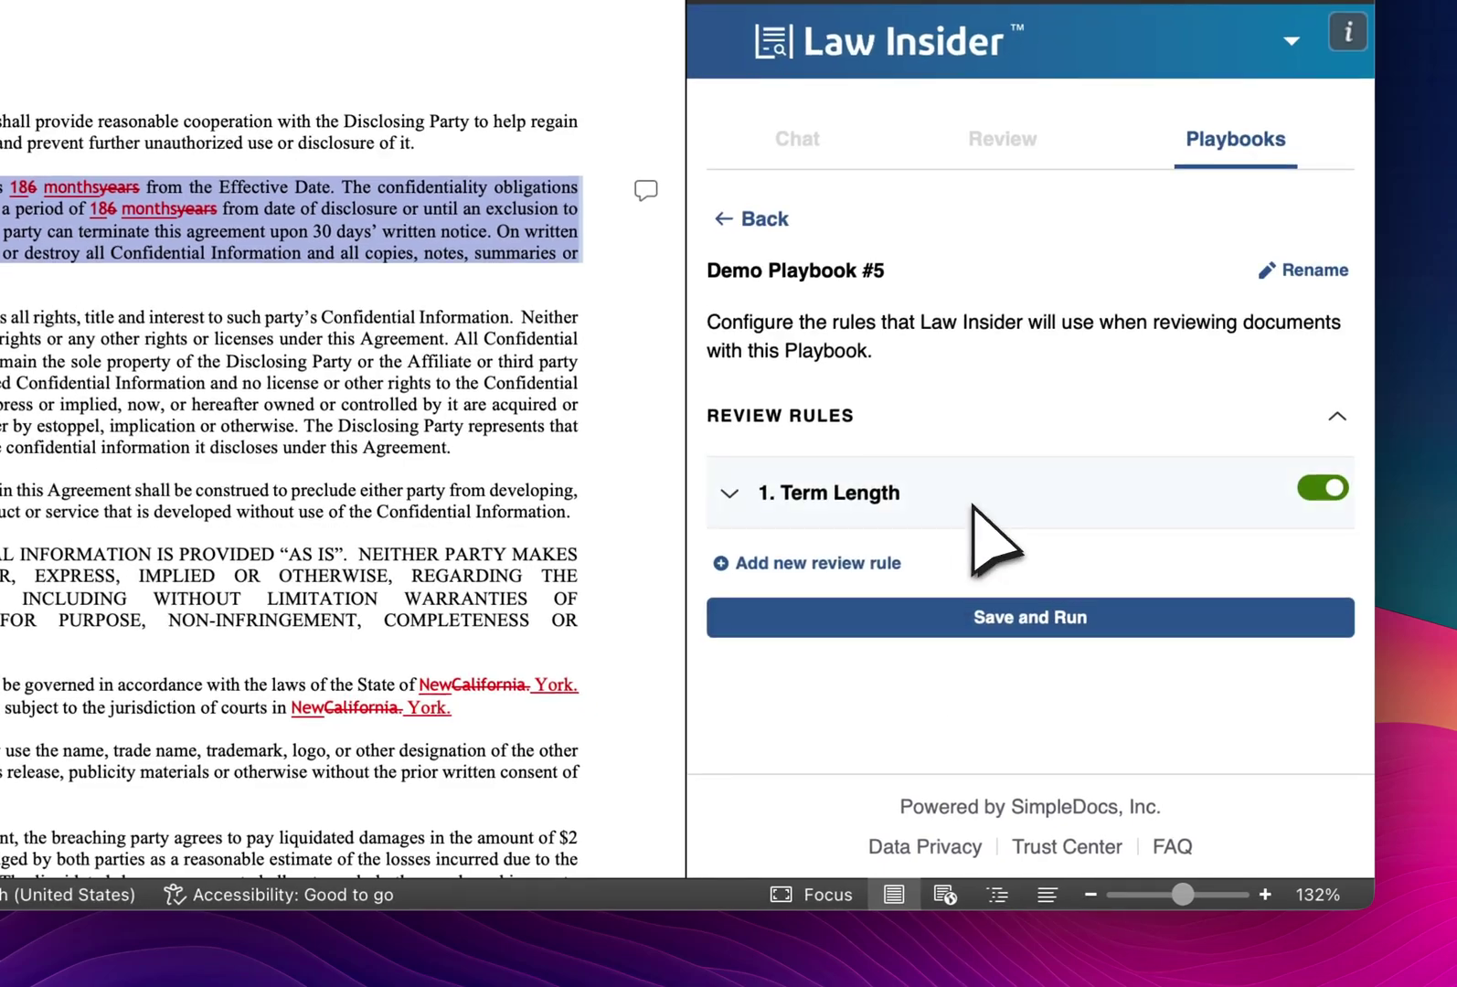